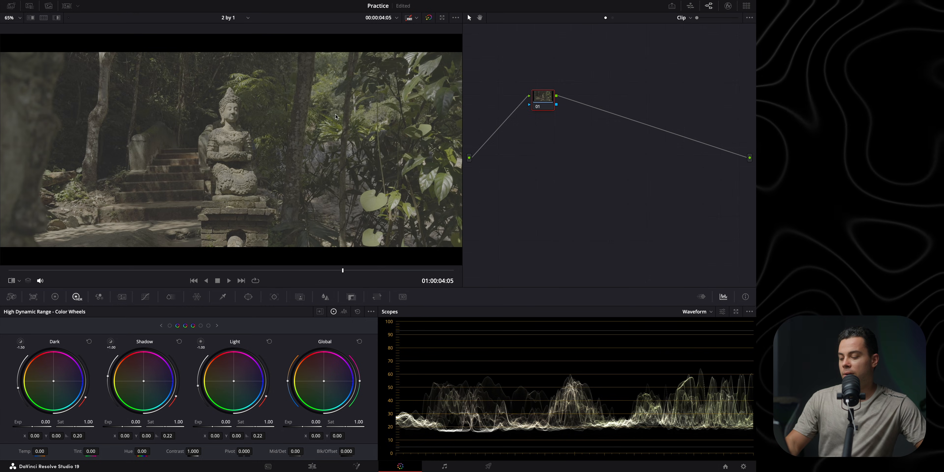
# Compare the clip with the reference still, and apply the Apple Log node tree from the Node Trees album.
pyautogui.hotkey('ctrl', 'w')
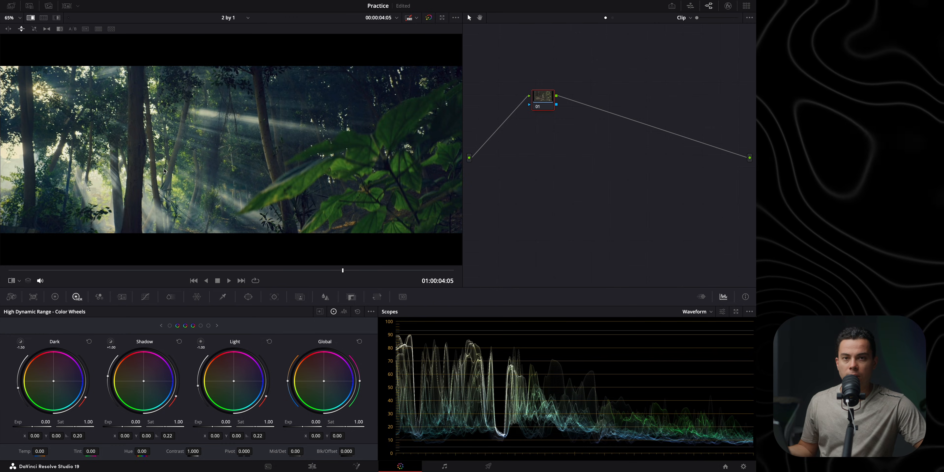
pyautogui.click(30, 18)
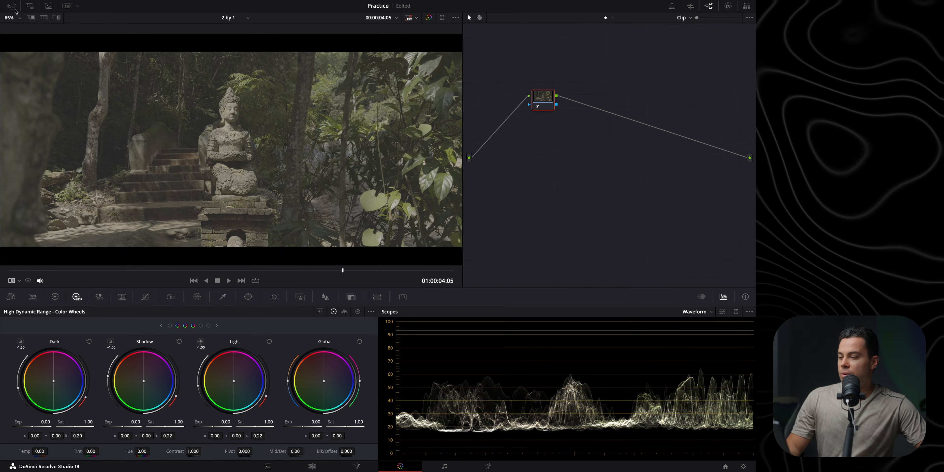
pyautogui.click(14, 9)
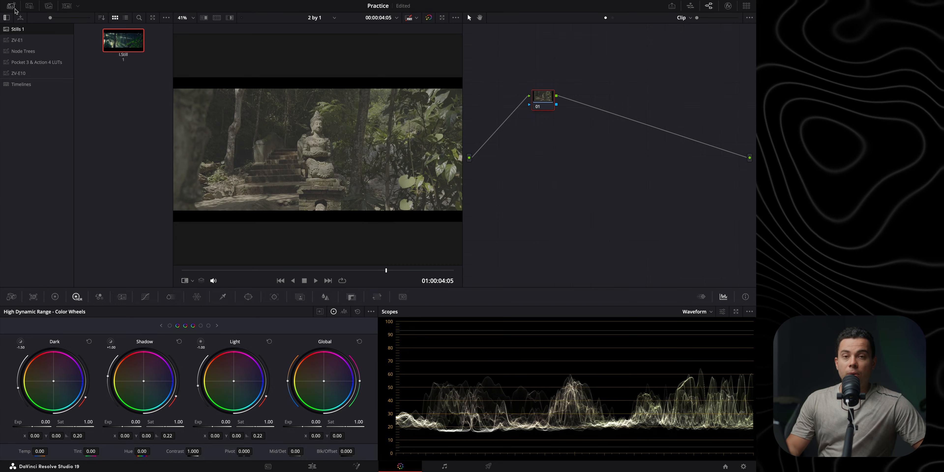
pyautogui.click(23, 54)
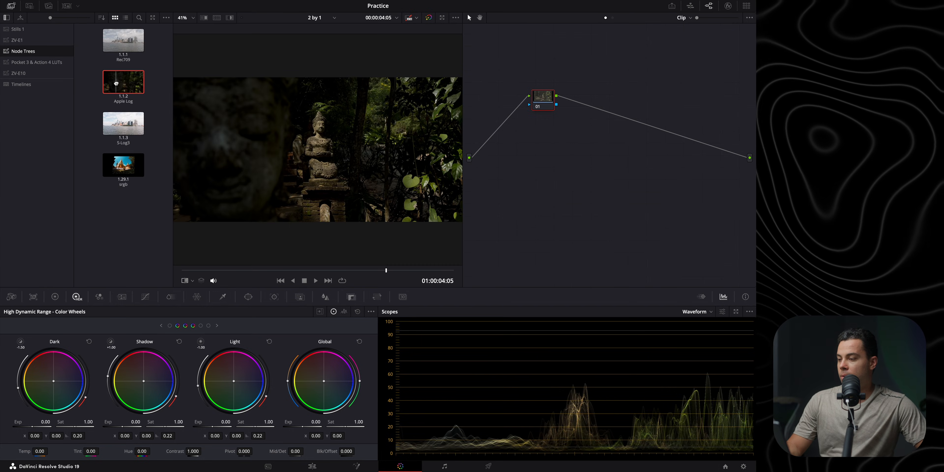
pyautogui.middleClick(116, 83)
pyautogui.click(11, 6)
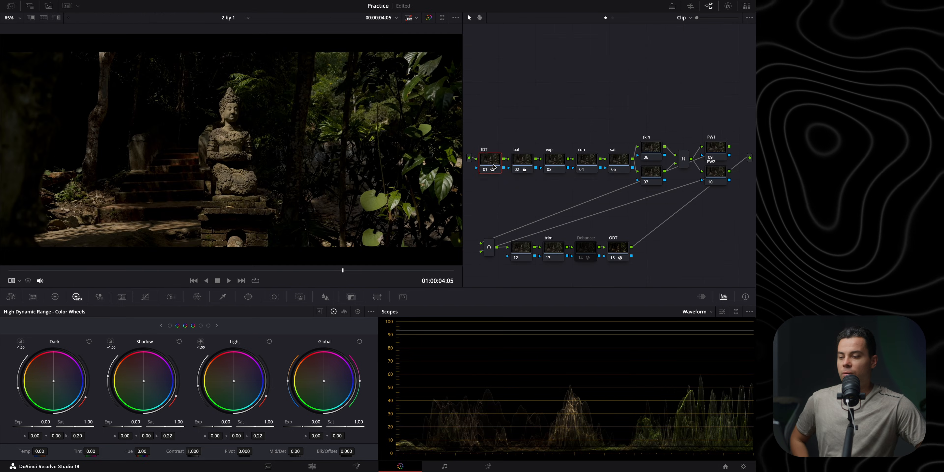
# Single out the IDT and ODT nodes and examine their Color Space Transform settings.
pyautogui.moveTo(493, 163); pyautogui.dragTo(488, 68)
pyautogui.moveTo(620, 251); pyautogui.dragTo(524, 65)
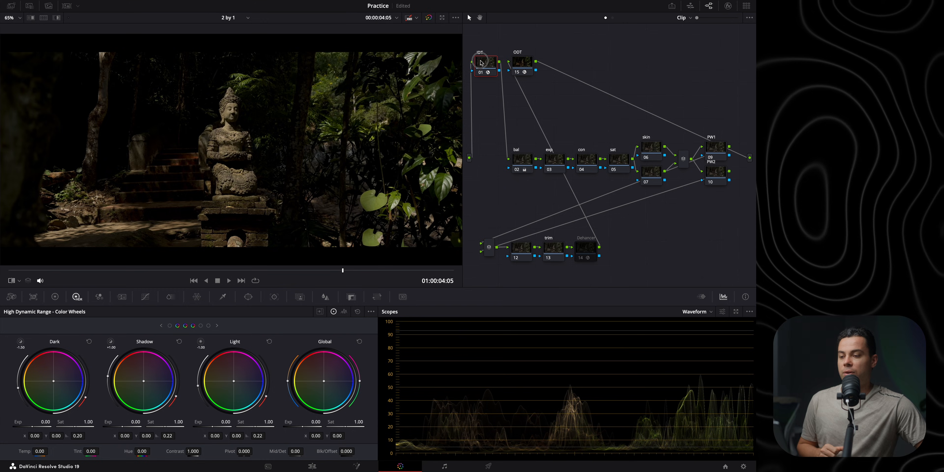
pyautogui.click(726, 10)
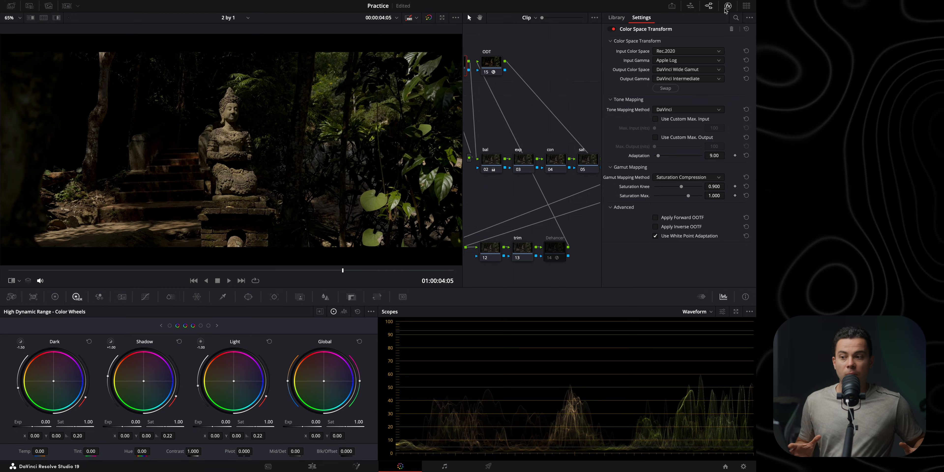
pyautogui.click(492, 63)
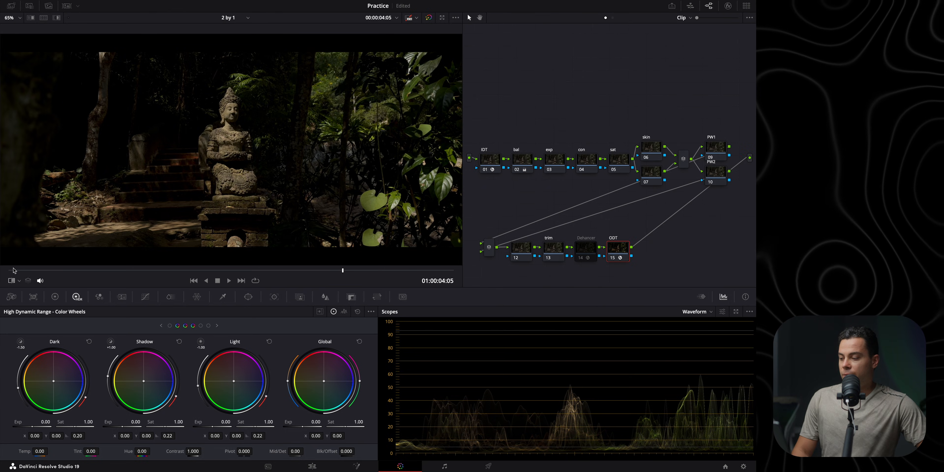
# Raise the HDR Global exposure on the exp node to 1.84 and check the statue and stairs up close.
pyautogui.moveTo(13, 270); pyautogui.dragTo(446, 256)
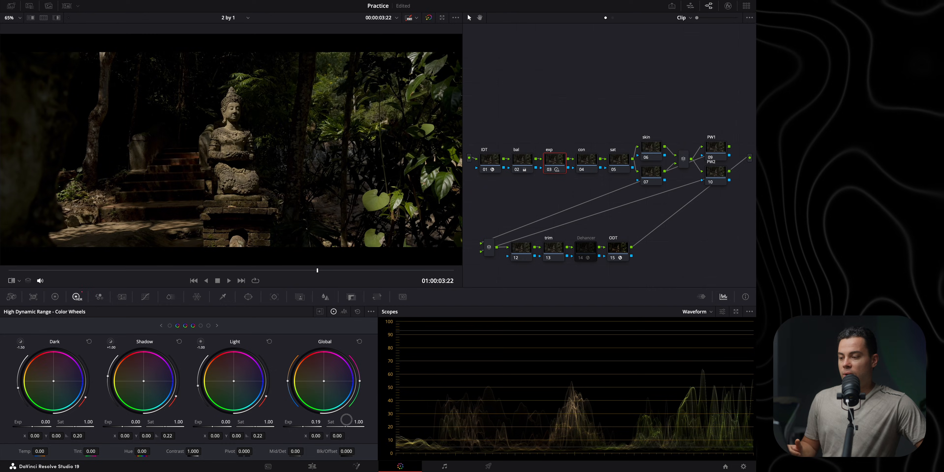
pyautogui.moveTo(580, 394)
pyautogui.mouseDown()
pyautogui.moveTo(623, 391)
pyautogui.moveTo(595, 394)
pyautogui.mouseUp()
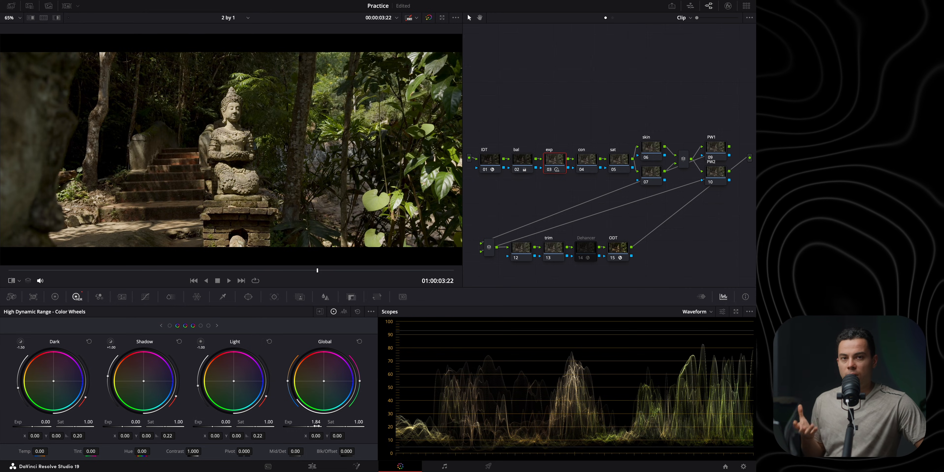
pyautogui.scroll(10, 241, 196)
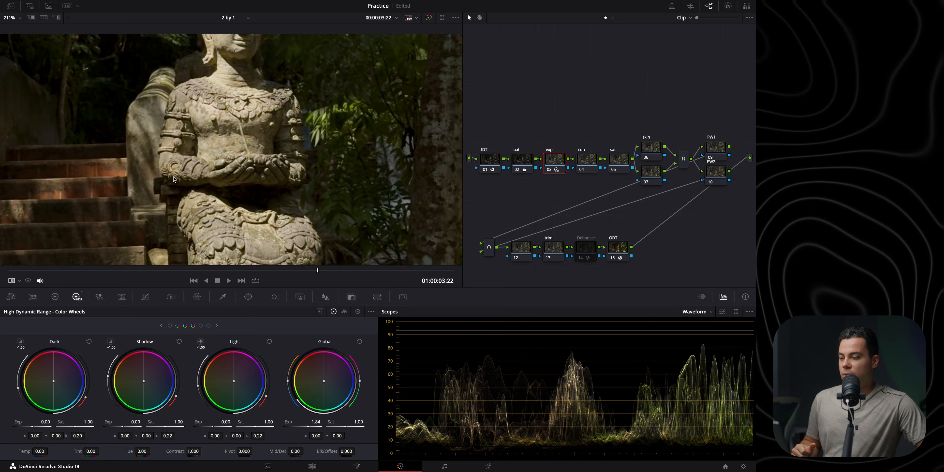
pyautogui.moveTo(205, 158); pyautogui.dragTo(311, 176)
pyautogui.moveTo(111, 96); pyautogui.dragTo(200, 115)
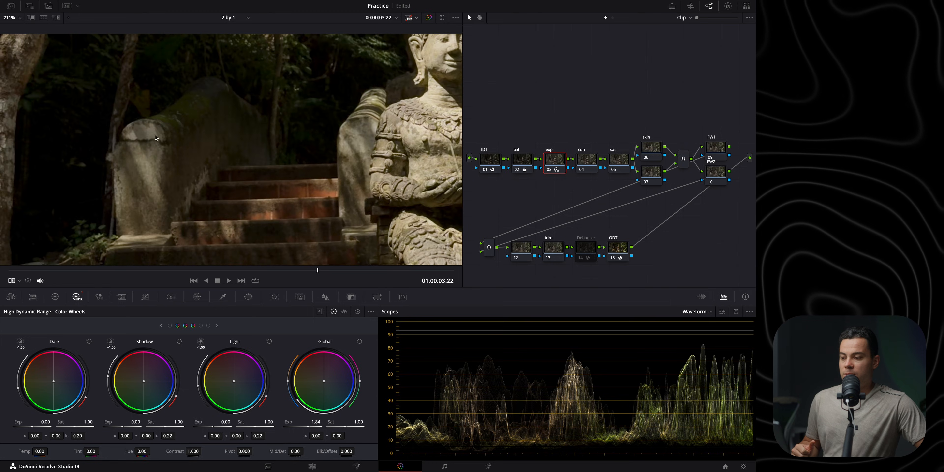
pyautogui.moveTo(211, 270); pyautogui.dragTo(254, 274)
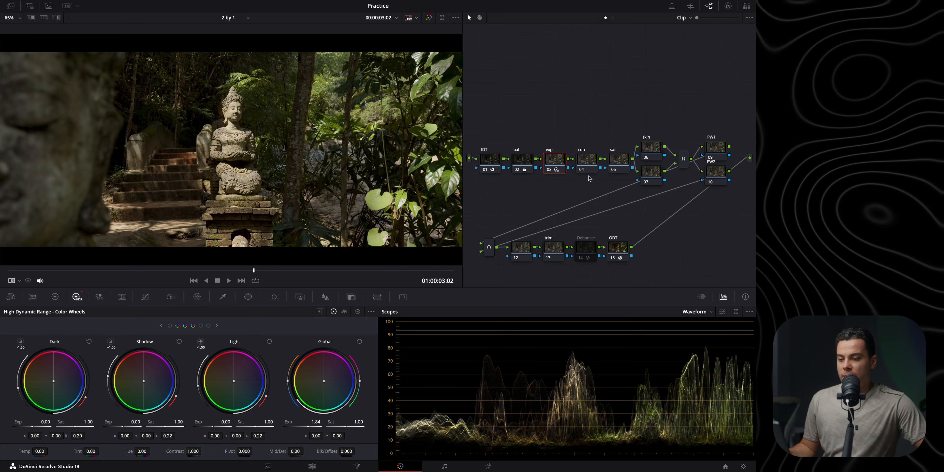
# Set the contrast of the con node to 1.048 using the primary color wheels.
pyautogui.click(584, 166)
pyautogui.moveTo(585, 166)
pyautogui.mouseDown()
pyautogui.moveTo(584, 135)
pyautogui.moveTo(584, 151)
pyautogui.mouseUp()
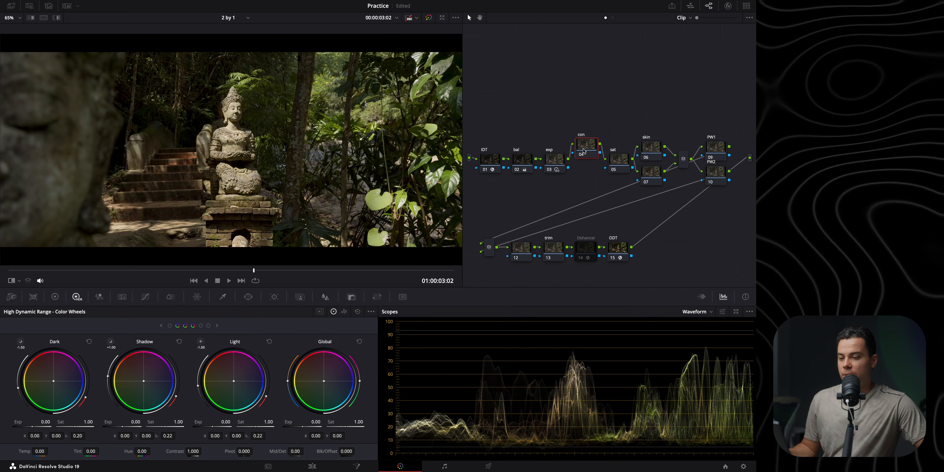
pyautogui.click(55, 296)
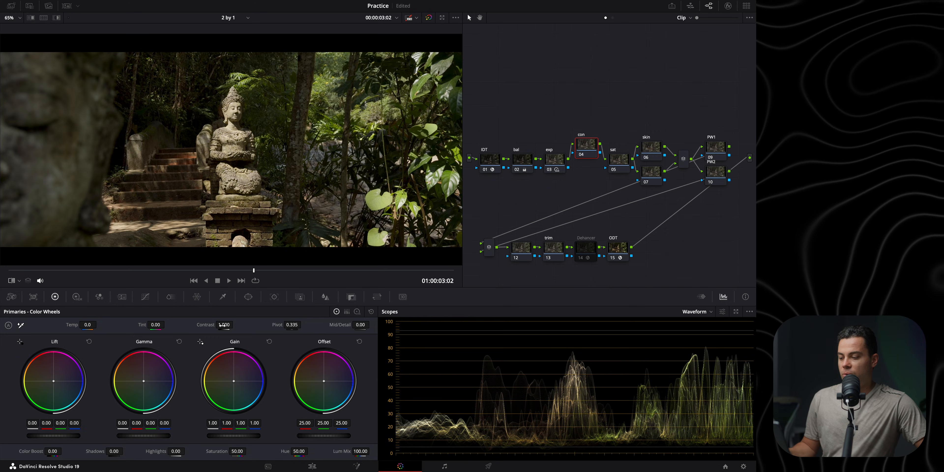
pyautogui.moveTo(224, 325); pyautogui.dragTo(233, 325)
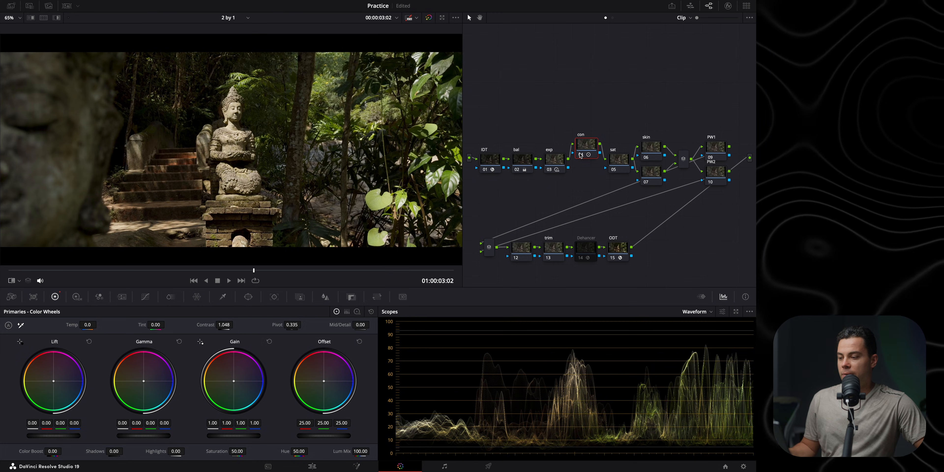
pyautogui.moveTo(580, 156); pyautogui.dragTo(581, 170)
# Examine the color space and active channels configured for the sat node.
pyautogui.click(616, 167)
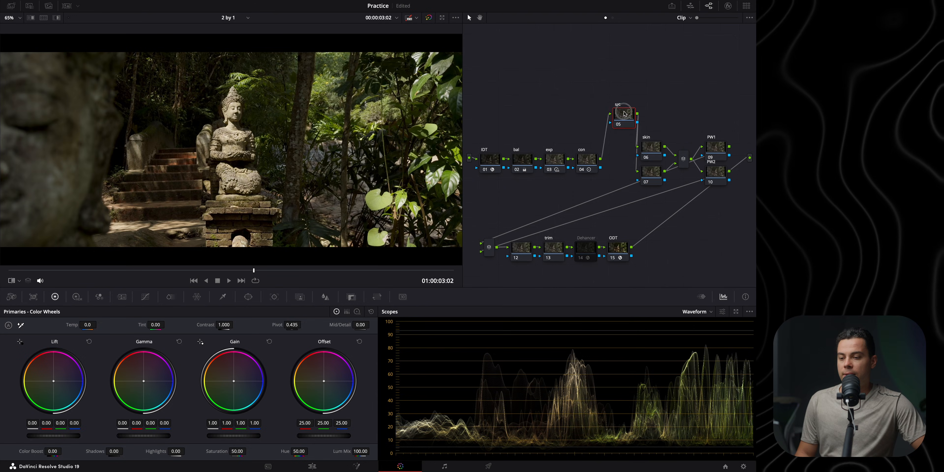
pyautogui.click(617, 133)
pyautogui.moveTo(618, 132); pyautogui.dragTo(617, 160)
pyautogui.rightClick(616, 162)
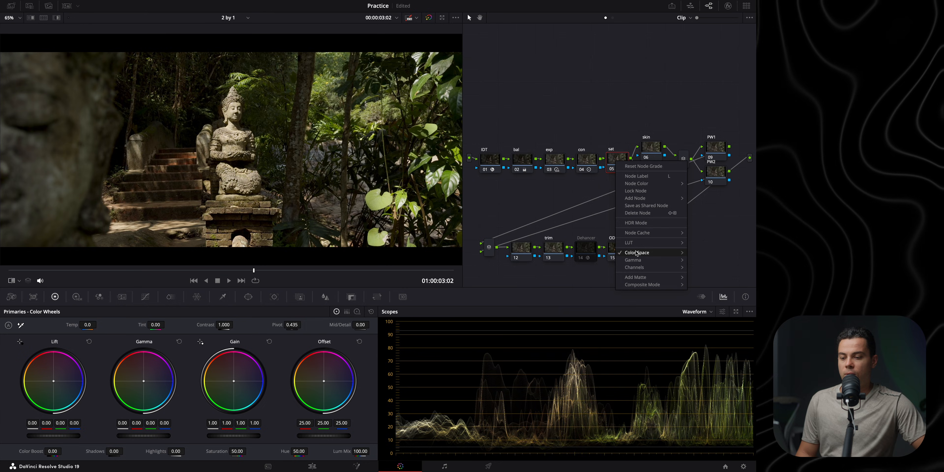
pyautogui.moveTo(638, 253)
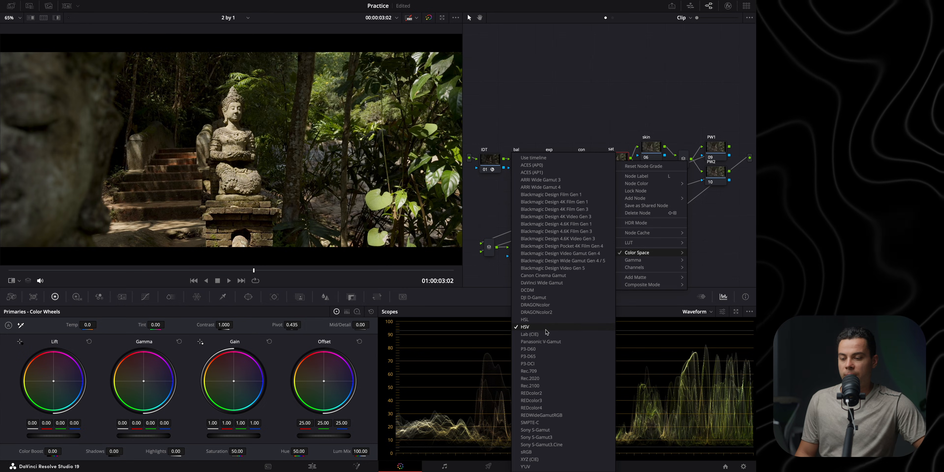
pyautogui.moveTo(685, 269)
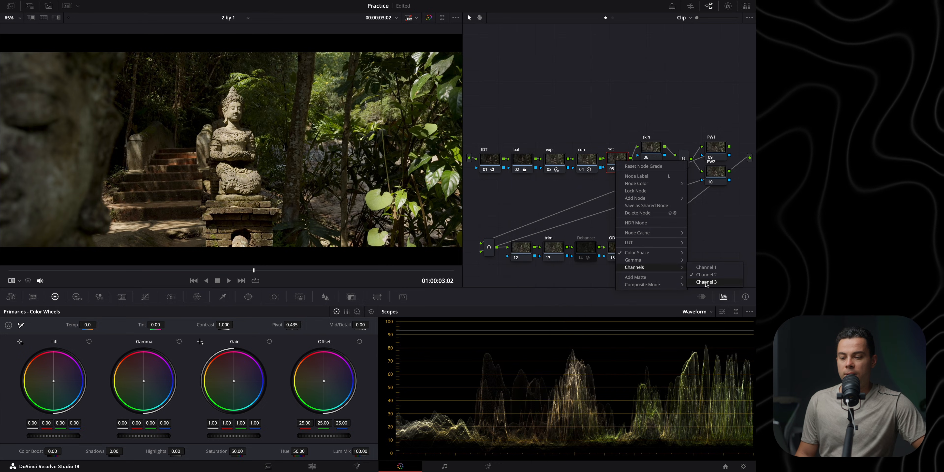
pyautogui.click(568, 189)
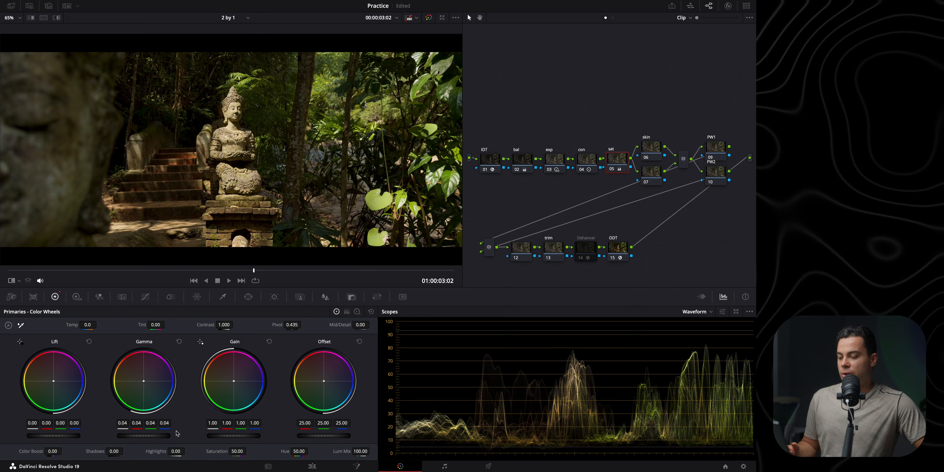
# Raise the sat node's Gain to 1.10 and compare the image with the node off and on.
pyautogui.moveTo(255, 435); pyautogui.dragTo(283, 435)
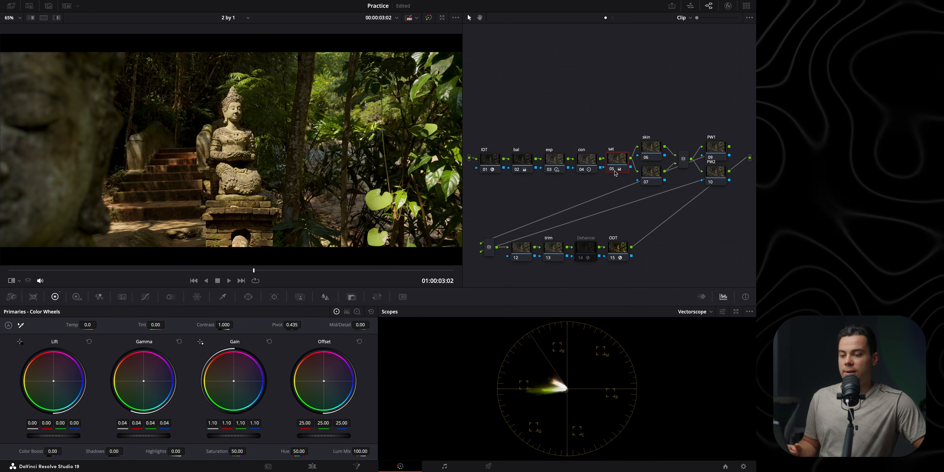
pyautogui.click(612, 171)
pyautogui.click(613, 170)
pyautogui.click(612, 171)
pyautogui.click(613, 171)
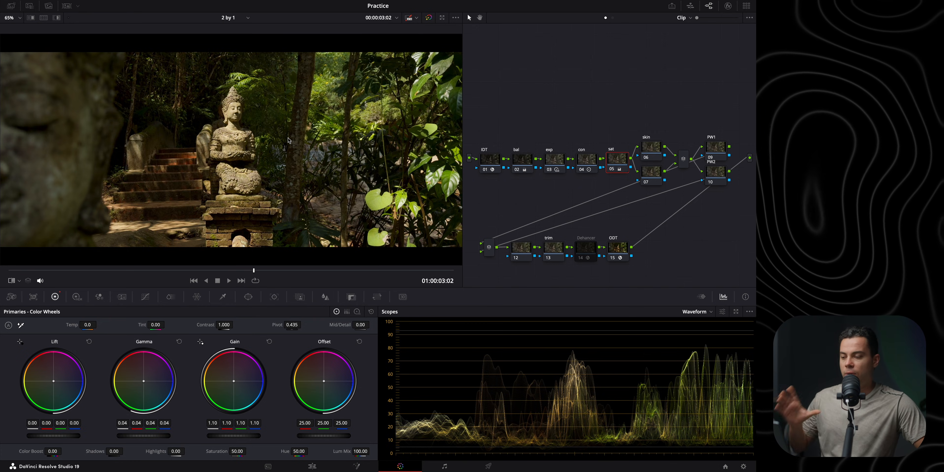
# Check the bal node's gamma setting, and cool the image by shifting its Gain to 0.96 red, 1.00 green and 1.14 blue.
pyautogui.click(520, 162)
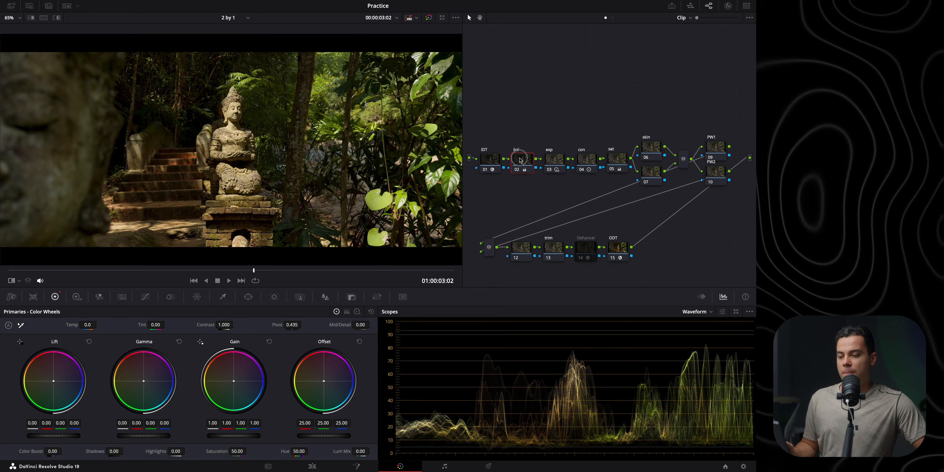
pyautogui.rightClick(521, 161)
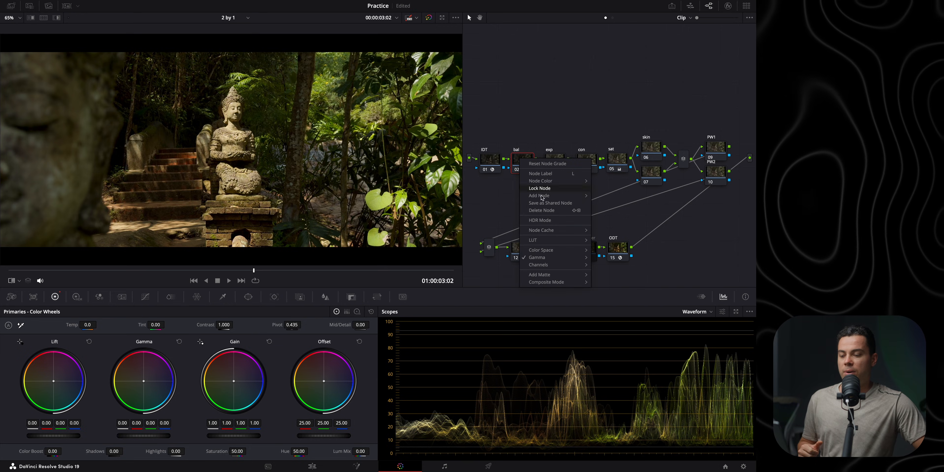
pyautogui.moveTo(549, 261)
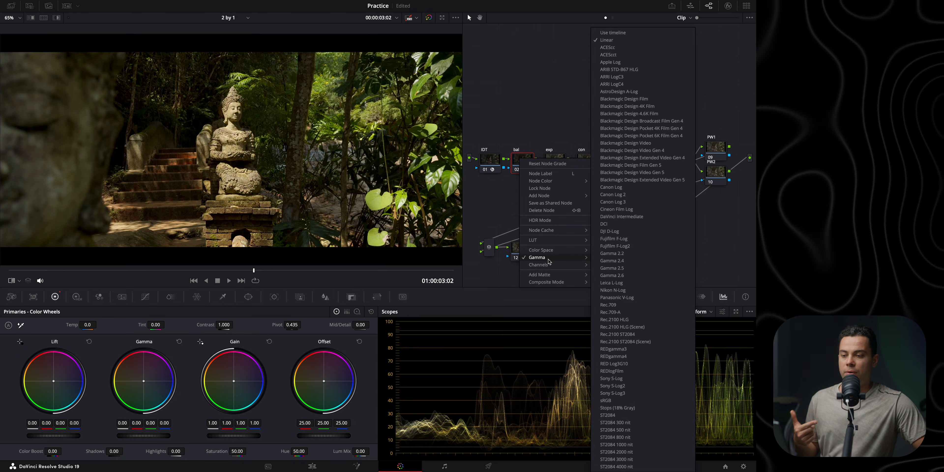
pyautogui.click(533, 63)
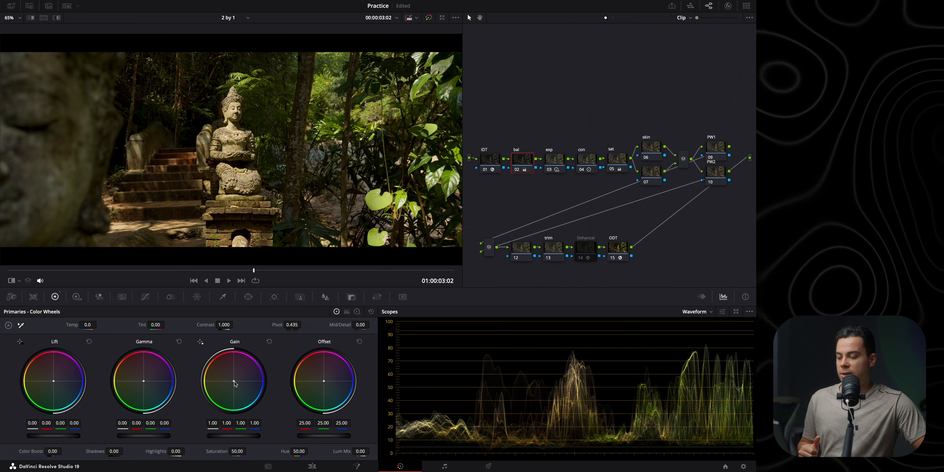
pyautogui.moveTo(234, 381); pyautogui.dragTo(253, 388)
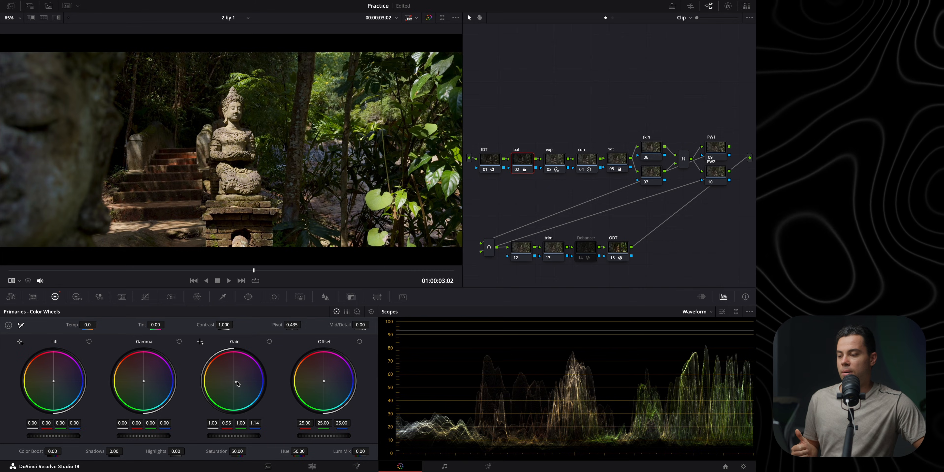
pyautogui.click(518, 171)
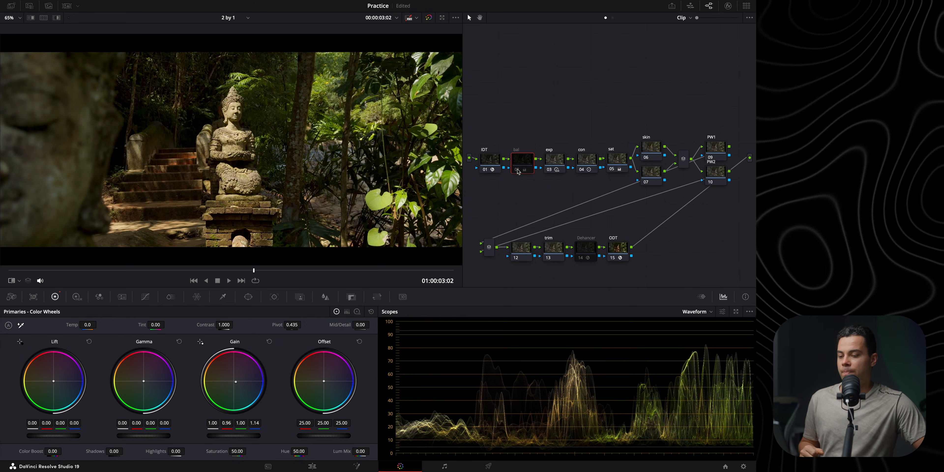
pyautogui.click(518, 171)
pyautogui.click(518, 172)
pyautogui.click(518, 171)
# Spread the skin node and node 07 further apart, and open the Hue Vs Hue curve for node 07.
pyautogui.click(654, 156)
pyautogui.moveTo(651, 152)
pyautogui.mouseDown()
pyautogui.moveTo(651, 102)
pyautogui.moveTo(651, 142)
pyautogui.mouseUp()
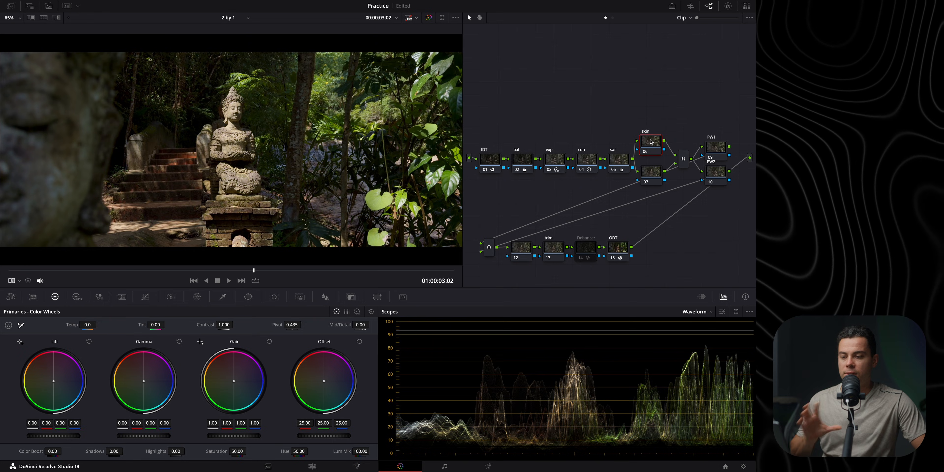
pyautogui.moveTo(651, 172); pyautogui.dragTo(652, 180)
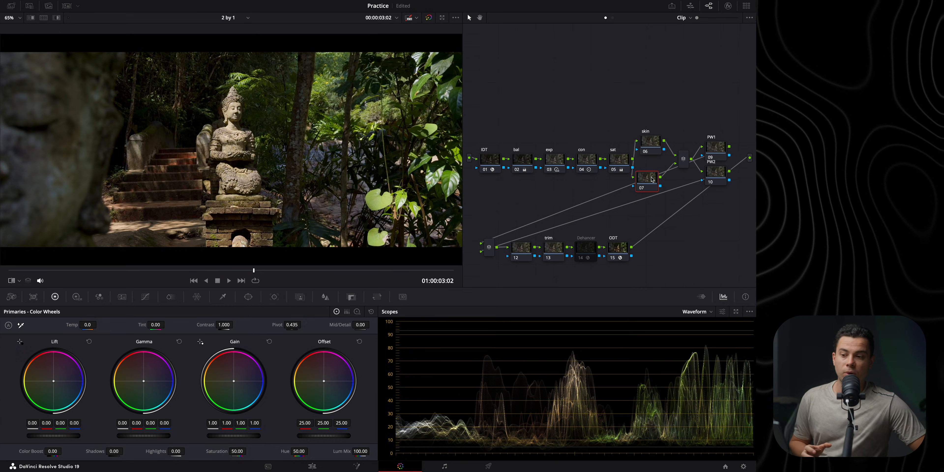
pyautogui.click(145, 296)
pyautogui.click(278, 311)
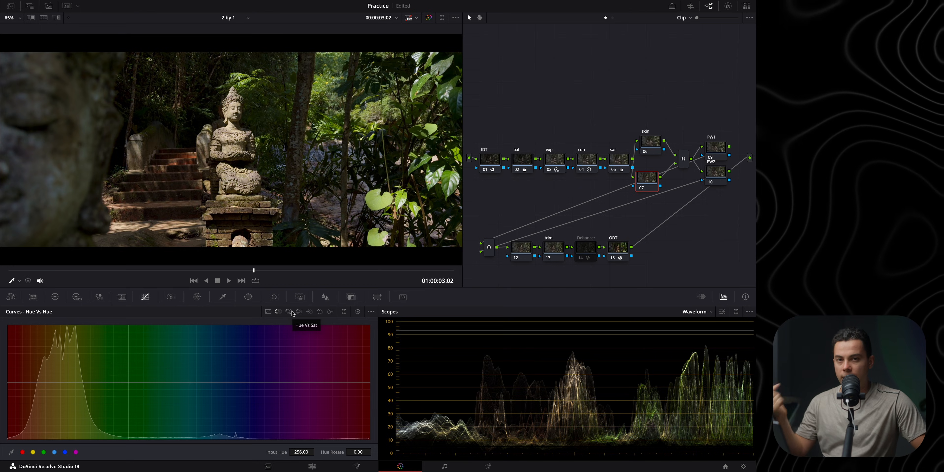
# Move the PW1 node up away from PW2 and park the playhead at 01:00:01:18.
pyautogui.moveTo(715, 143); pyautogui.dragTo(715, 118)
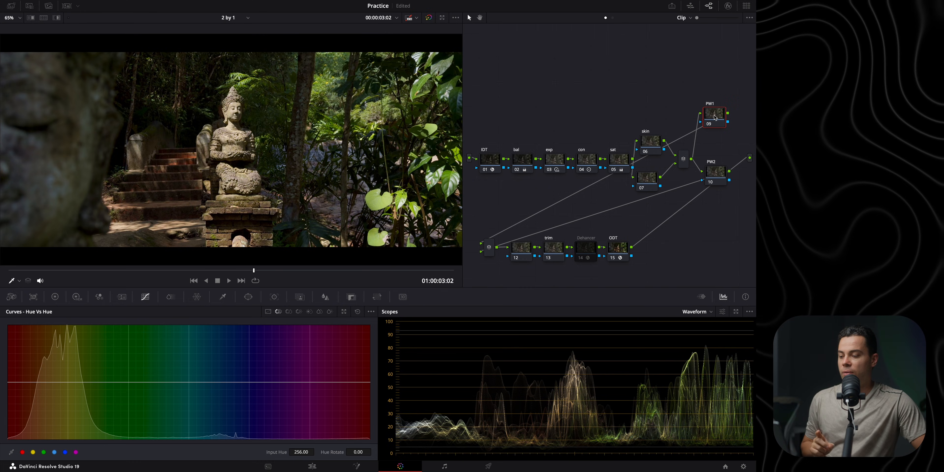
pyautogui.moveTo(152, 270); pyautogui.dragTo(114, 267)
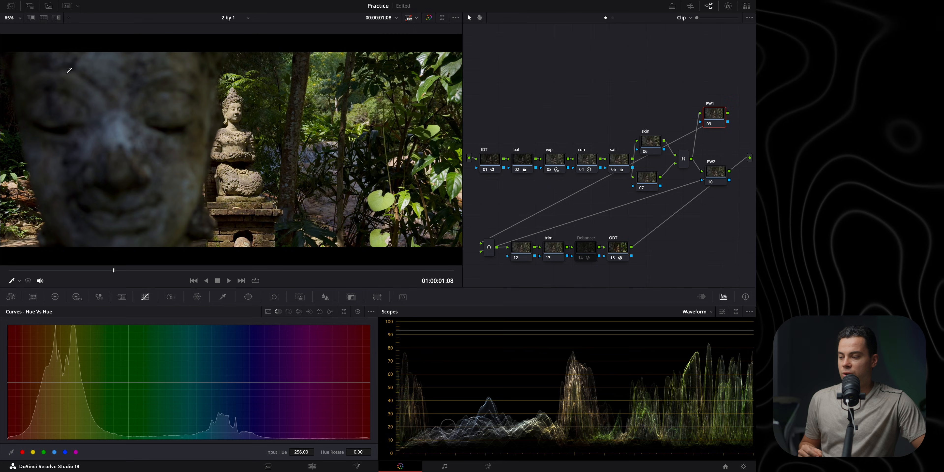
pyautogui.moveTo(109, 270); pyautogui.dragTo(146, 271)
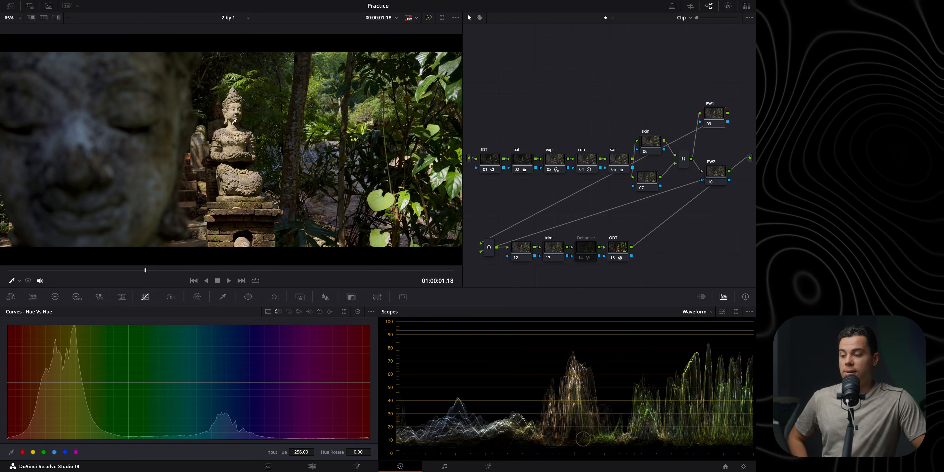
# Park the playhead at 01:00:00:22 and add a Curve window to the PW1 node.
pyautogui.moveTo(146, 270); pyautogui.dragTo(80, 272)
pyautogui.moveTo(719, 116); pyautogui.dragTo(717, 121)
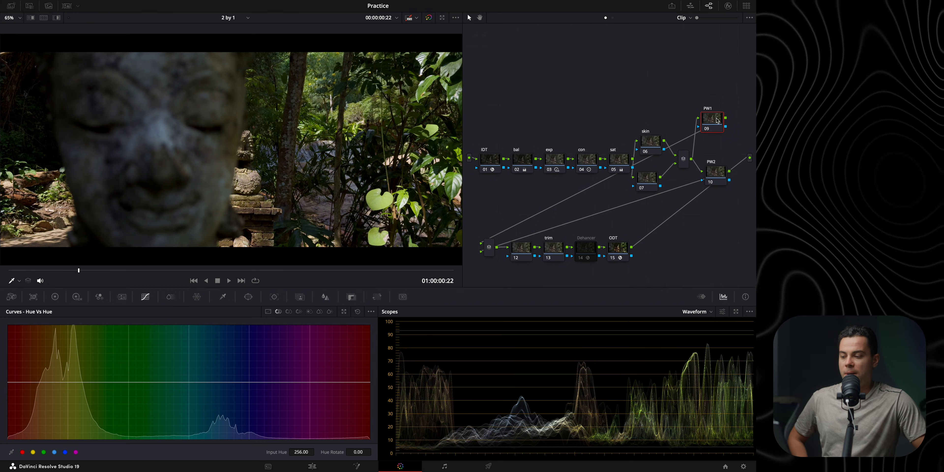
pyautogui.click(248, 296)
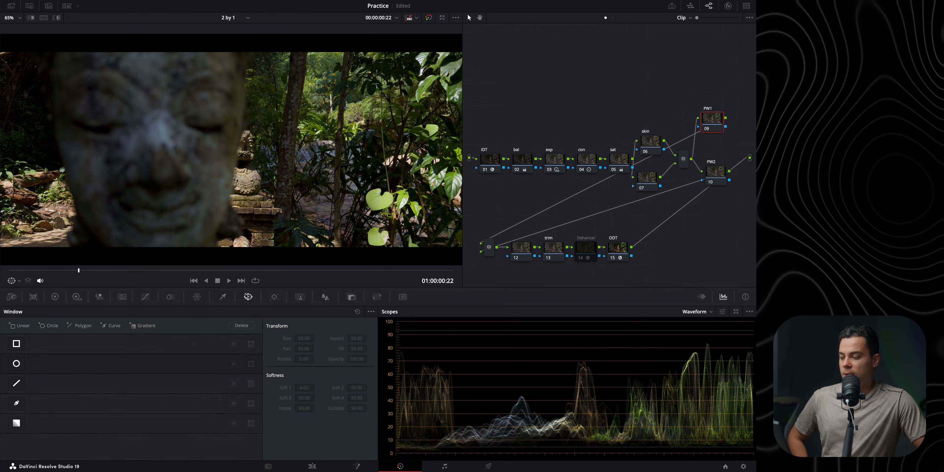
pyautogui.click(16, 403)
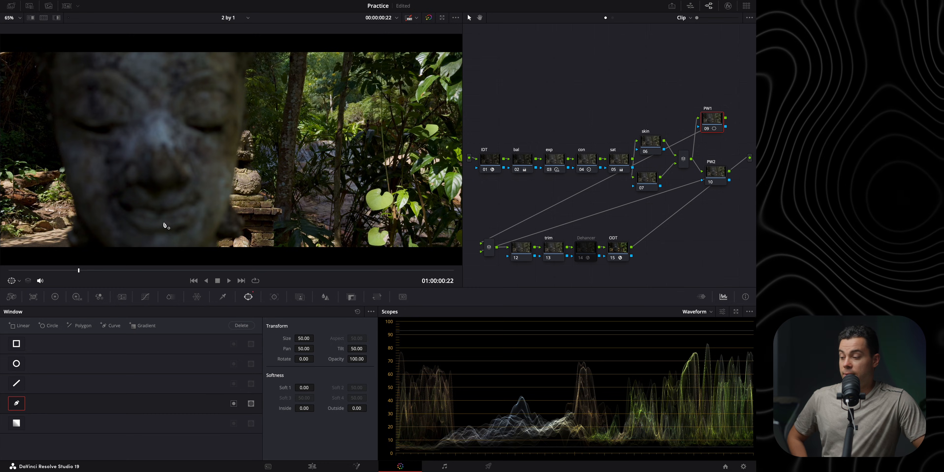
# Draw the window outline around the blurred foreground stone face, closing it beyond the picture's upper and lower edges.
pyautogui.click(114, 253)
pyautogui.scroll(-3, 114, 253)
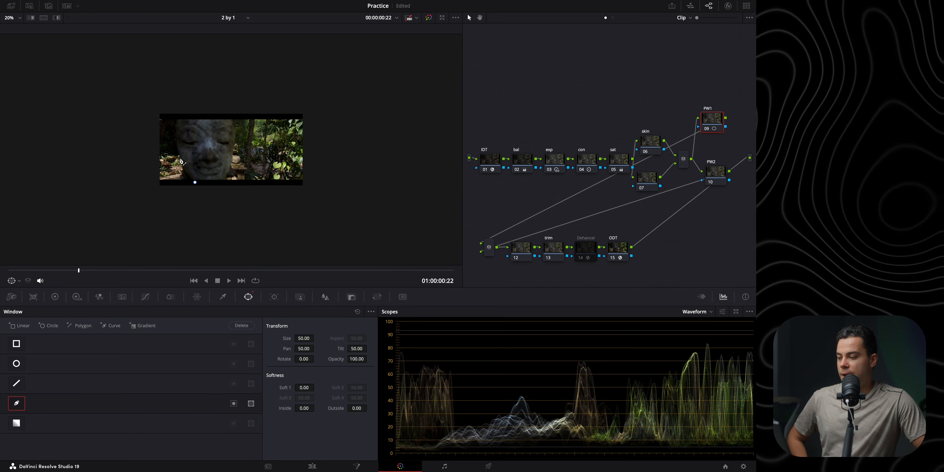
pyautogui.click(180, 154)
pyautogui.click(176, 128)
pyautogui.click(180, 116)
pyautogui.click(220, 114)
pyautogui.click(240, 116)
pyautogui.click(234, 129)
pyautogui.click(232, 155)
pyautogui.click(224, 179)
pyautogui.click(206, 187)
pyautogui.click(195, 182)
pyautogui.scroll(3, 231, 151)
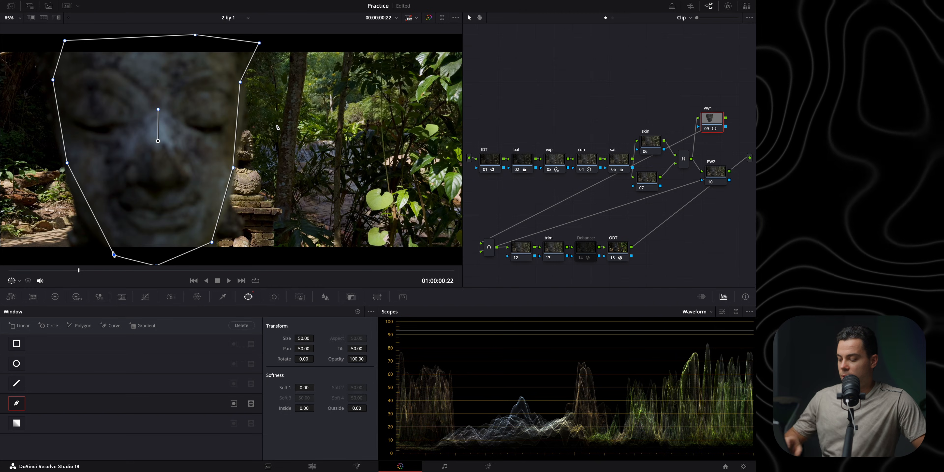
pyautogui.moveTo(264, 45); pyautogui.dragTo(238, 45)
# Track the face window forward and backward through the whole clip, and switch the tracker to Frame mode.
pyautogui.click(274, 297)
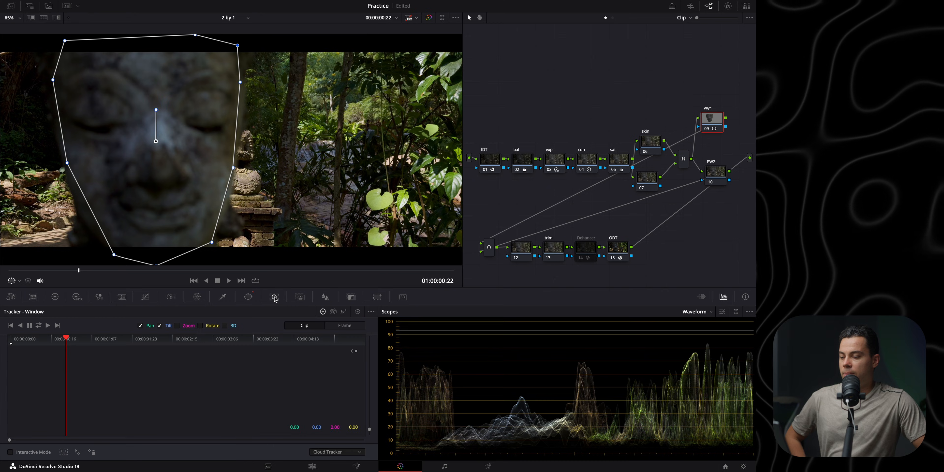
pyautogui.click(39, 326)
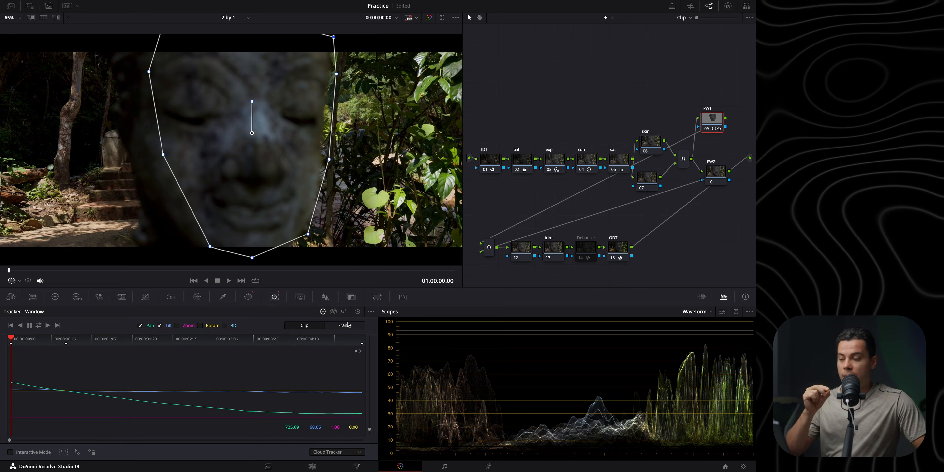
pyautogui.moveTo(270, 183); pyautogui.dragTo(262, 185)
pyautogui.press('Right')
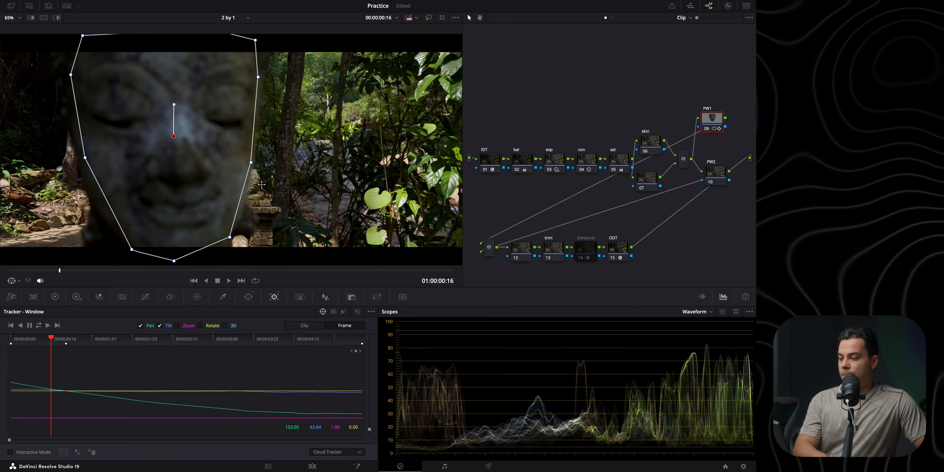
# Reshape the right side and lower corner of the window to fit the stone face at 01:00:01:05.
pyautogui.moveTo(204, 169); pyautogui.dragTo(217, 172)
pyautogui.moveTo(214, 83); pyautogui.dragTo(229, 83)
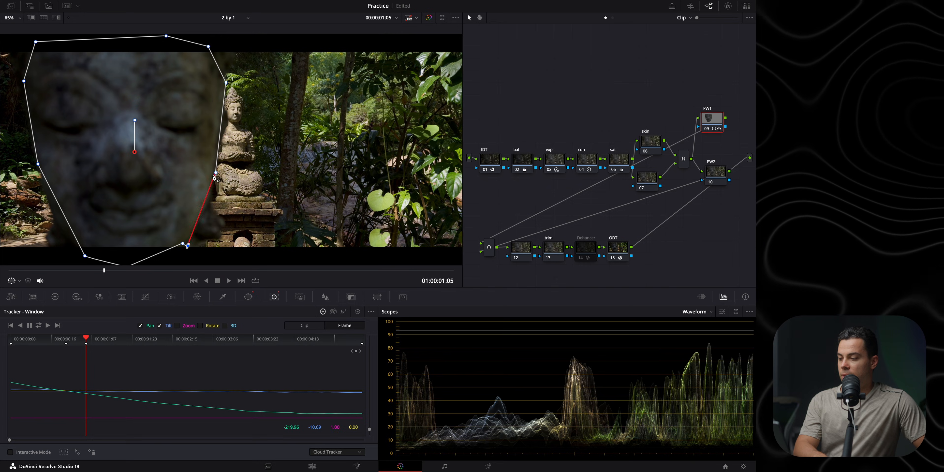
pyautogui.moveTo(216, 173); pyautogui.dragTo(212, 196)
pyautogui.moveTo(183, 243); pyautogui.dragTo(178, 251)
# Advance past 01:00:01:23 and pull the window's right-side points outward to the edge of the stone head.
pyautogui.press('Right')
pyautogui.press('Right')
pyautogui.press('Right')
pyautogui.press('Right')
pyautogui.press('Right')
pyautogui.press('Right')
pyautogui.press('Right')
pyautogui.press('Right')
pyautogui.press('Right')
pyautogui.press('Right')
pyautogui.press('Right')
pyautogui.press('Right')
pyautogui.press('Right')
pyautogui.press('Right')
pyautogui.press('Right')
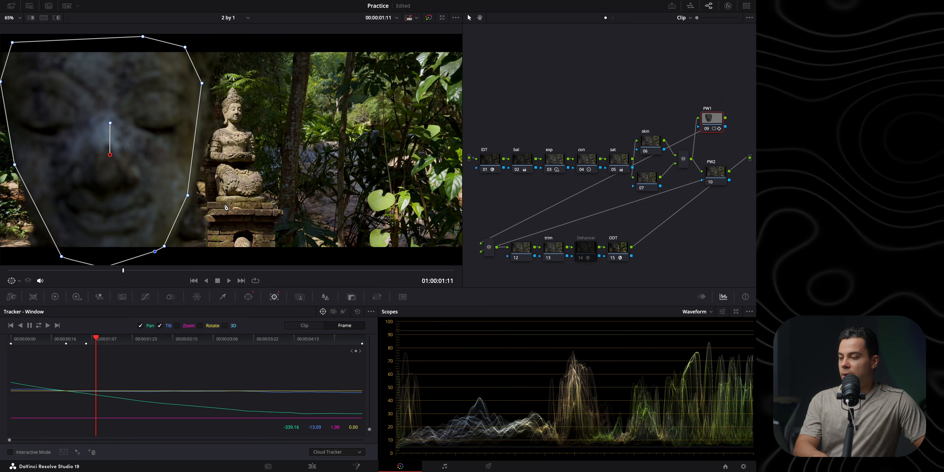
pyautogui.press('Right')
pyautogui.press('Right')
pyautogui.press('Right')
pyautogui.press('Right')
pyautogui.press('Right')
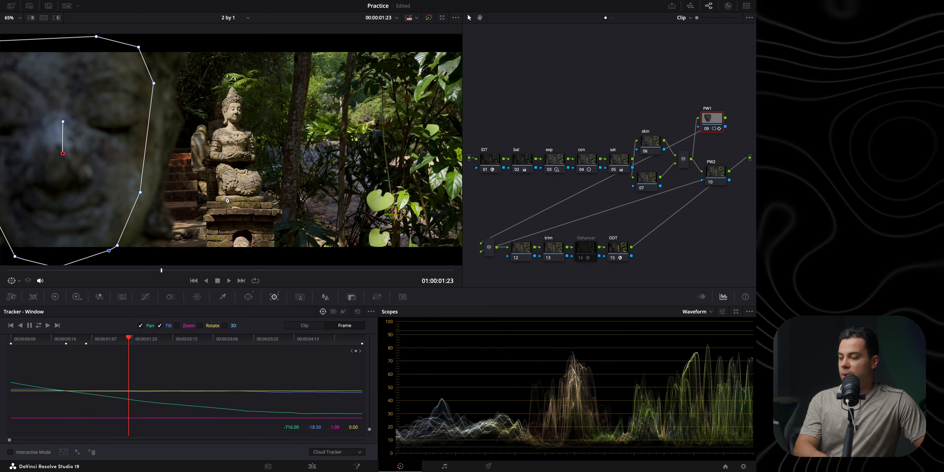
pyautogui.moveTo(97, 251); pyautogui.dragTo(120, 247)
pyautogui.moveTo(129, 192); pyautogui.dragTo(152, 197)
pyautogui.moveTo(141, 83); pyautogui.dragTo(166, 82)
pyautogui.moveTo(127, 48); pyautogui.dragTo(179, 37)
# Advance to 01:00:02:19 and refit the window's right-side points to the stone head.
pyautogui.press('space')
pyautogui.press('space')
pyautogui.moveTo(67, 245); pyautogui.dragTo(50, 260)
pyautogui.moveTo(98, 194); pyautogui.dragTo(111, 196)
pyautogui.moveTo(112, 81); pyautogui.dragTo(133, 88)
pyautogui.moveTo(118, 38); pyautogui.dragTo(143, 39)
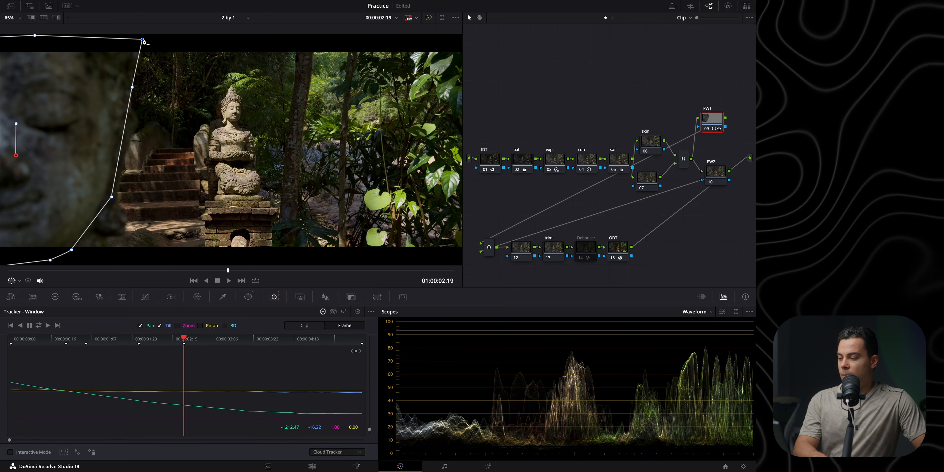
# At 01:00:01:21, feather the face window with Soft 1 set to 40 and turn off the on-screen window overlay.
pyautogui.moveTo(443, 273); pyautogui.dragTo(154, 274)
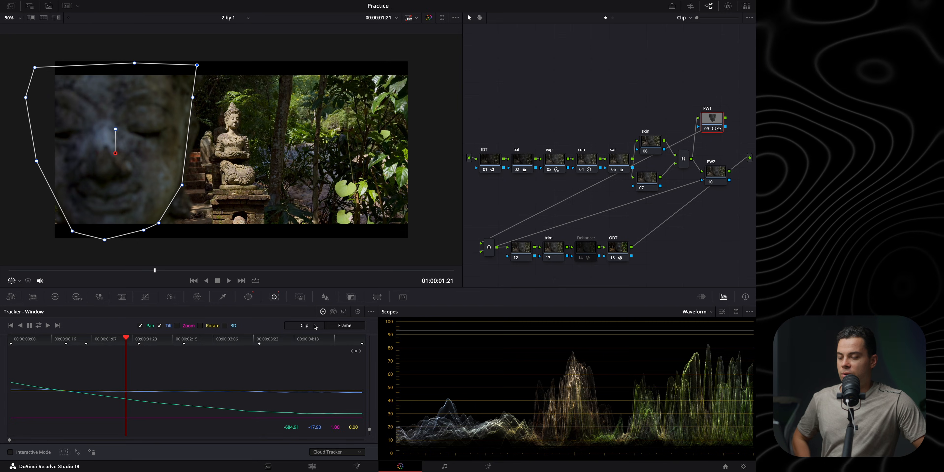
pyautogui.click(249, 298)
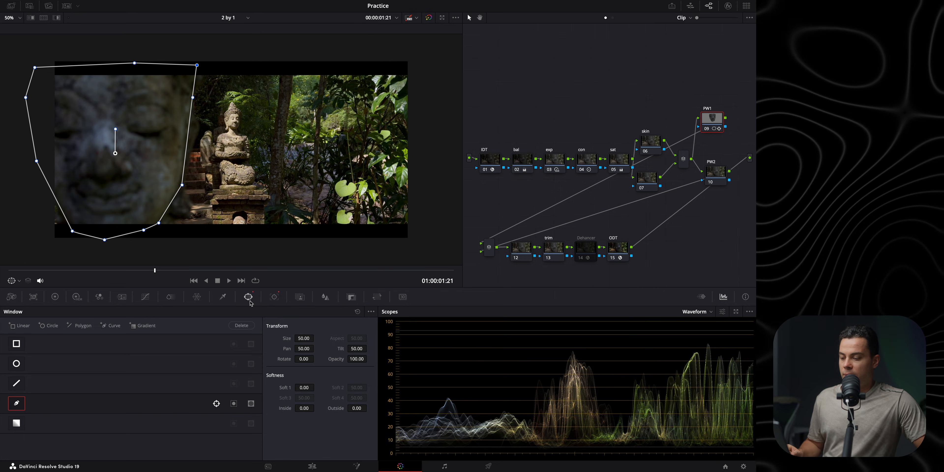
pyautogui.click(304, 388)
pyautogui.press('Return')
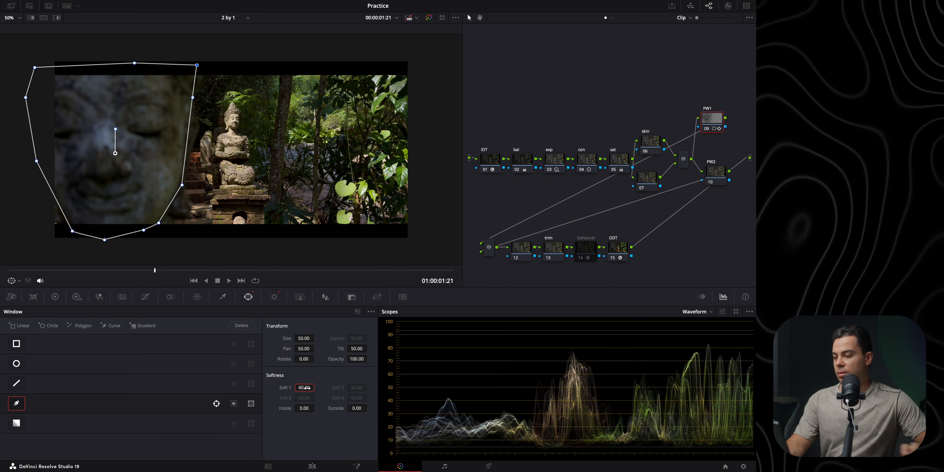
pyautogui.click(10, 285)
pyautogui.click(22, 294)
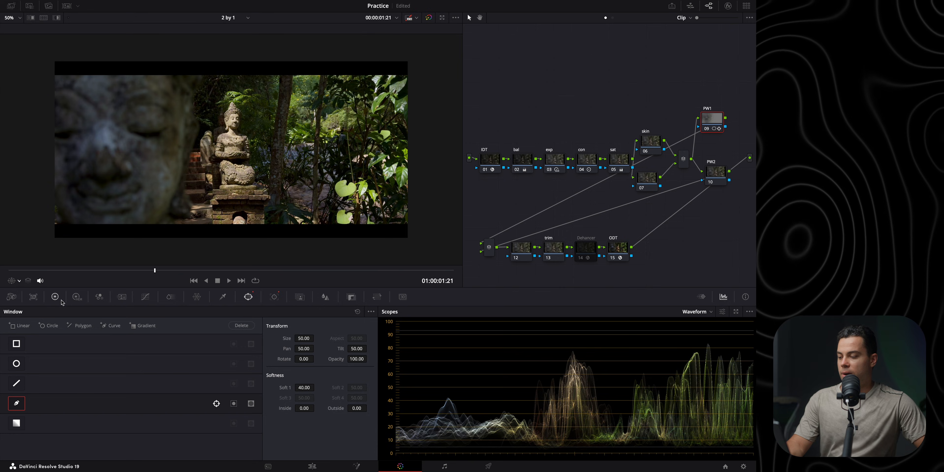
# Lower PW1's HDR Global exposure to -0.50 and compare the image with the node off and on.
pyautogui.click(76, 297)
pyautogui.moveTo(309, 421); pyautogui.dragTo(239, 422)
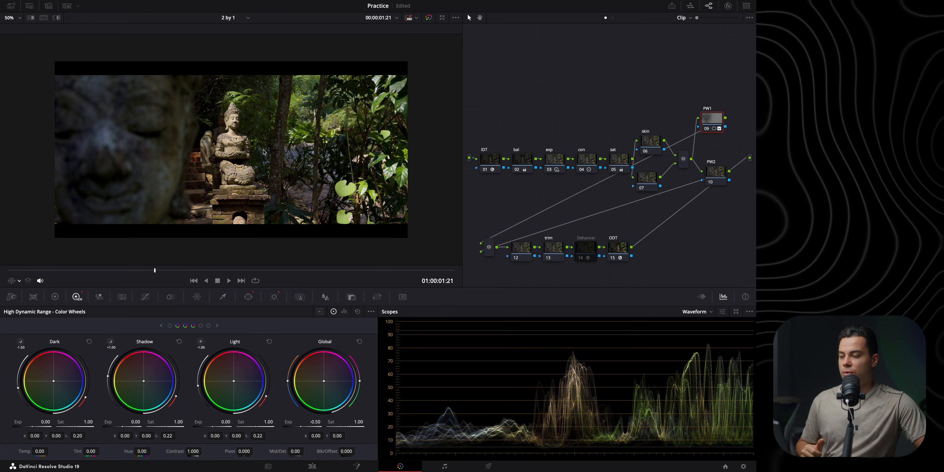
pyautogui.scroll(1, 255, 130)
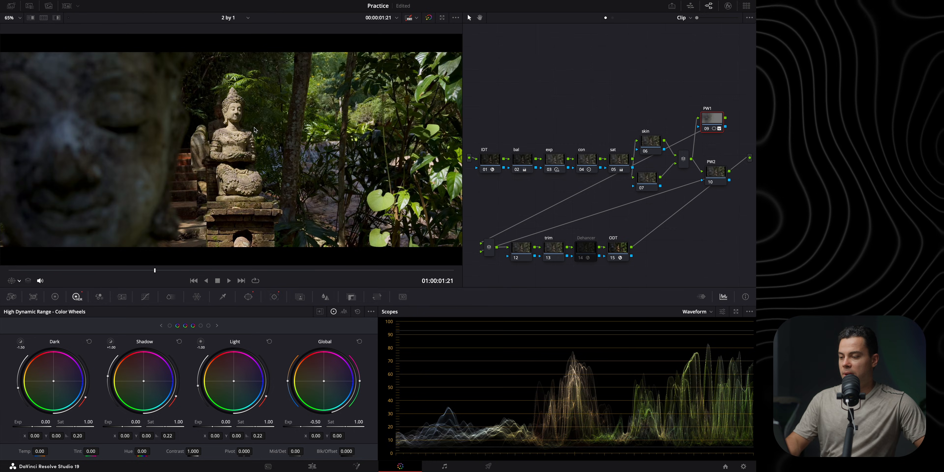
pyautogui.click(707, 128)
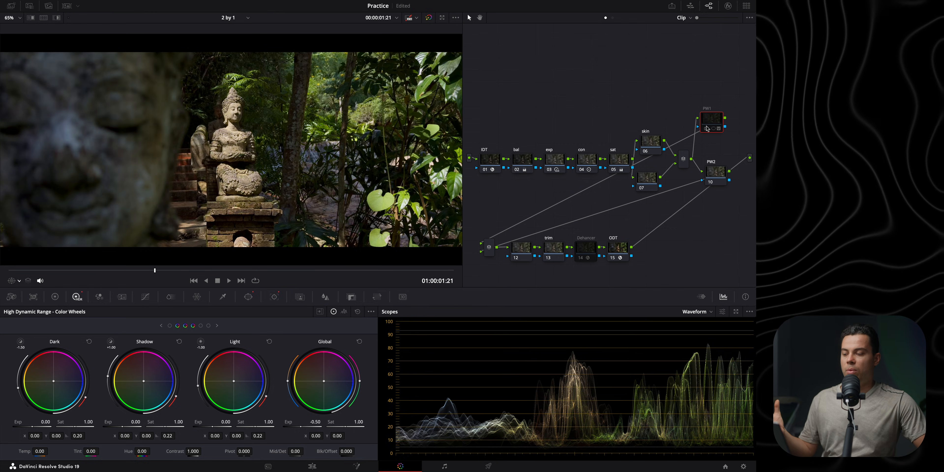
pyautogui.click(707, 128)
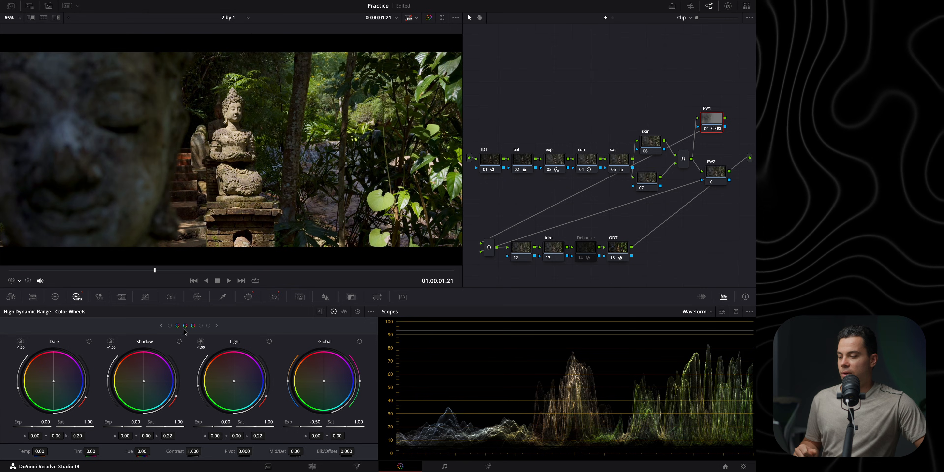
# Set the overall ColorSlice Density of the PW1 node to 0.50.
pyautogui.click(170, 297)
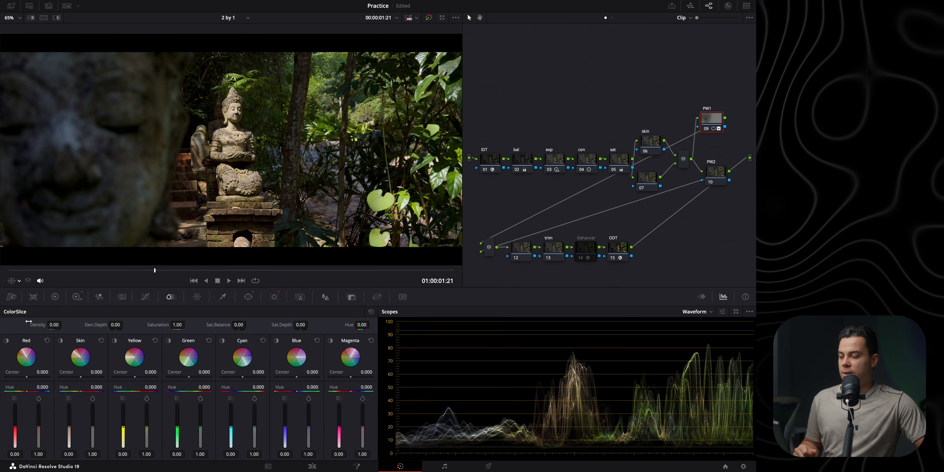
pyautogui.moveTo(78, 324)
pyautogui.mouseDown()
pyautogui.moveTo(56, 325)
pyautogui.moveTo(127, 322)
pyautogui.moveTo(96, 327)
pyautogui.mouseUp()
pyautogui.doubleClick(54, 324)
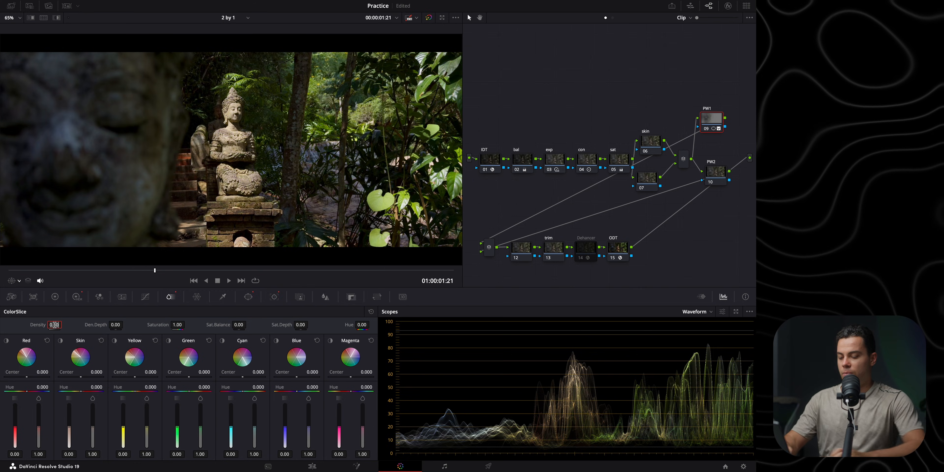
# Play the clip from its first frame and scrub through it to check the tracked face window and its darkening.
pyautogui.moveTo(25, 272); pyautogui.dragTo(1, 275)
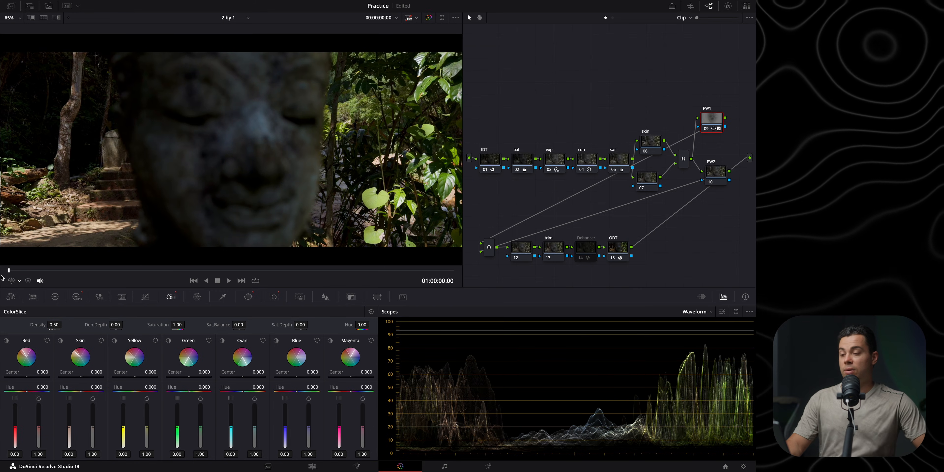
pyautogui.press('space')
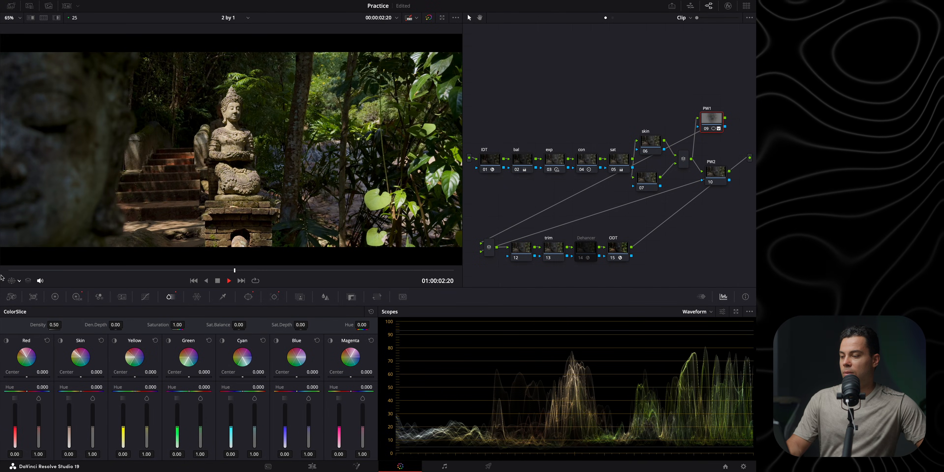
pyautogui.press('space')
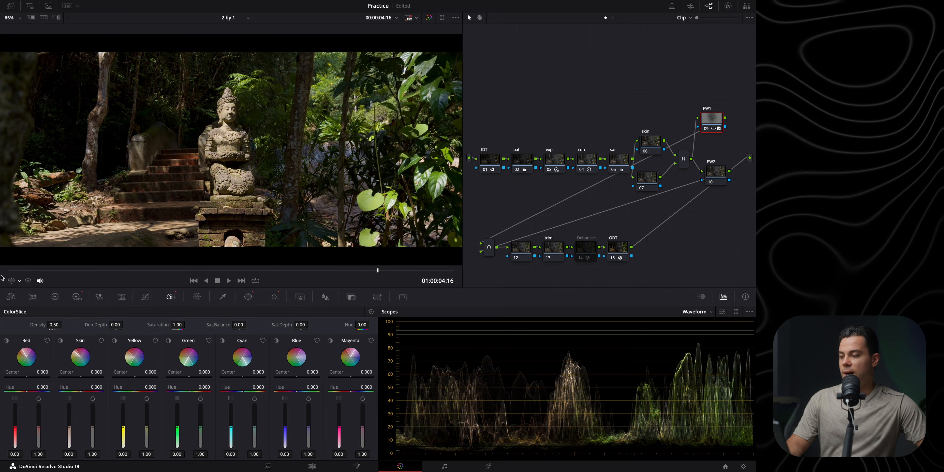
pyautogui.click(249, 297)
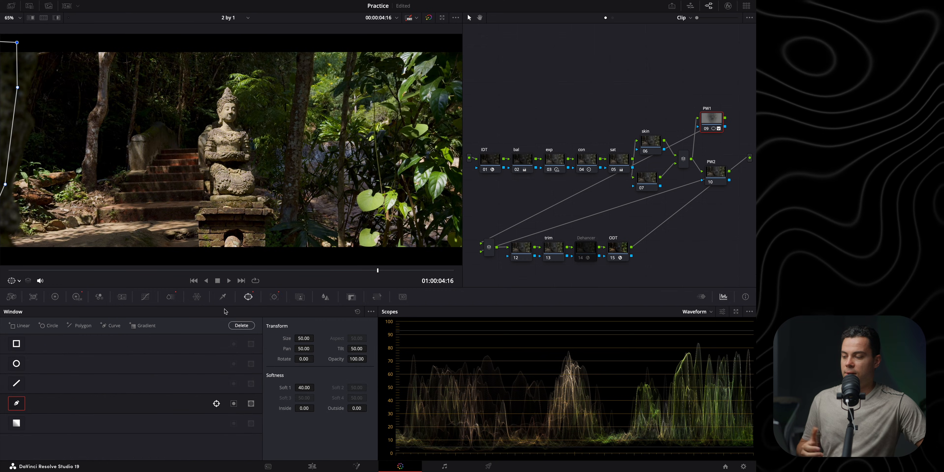
pyautogui.moveTo(152, 273); pyautogui.dragTo(84, 284)
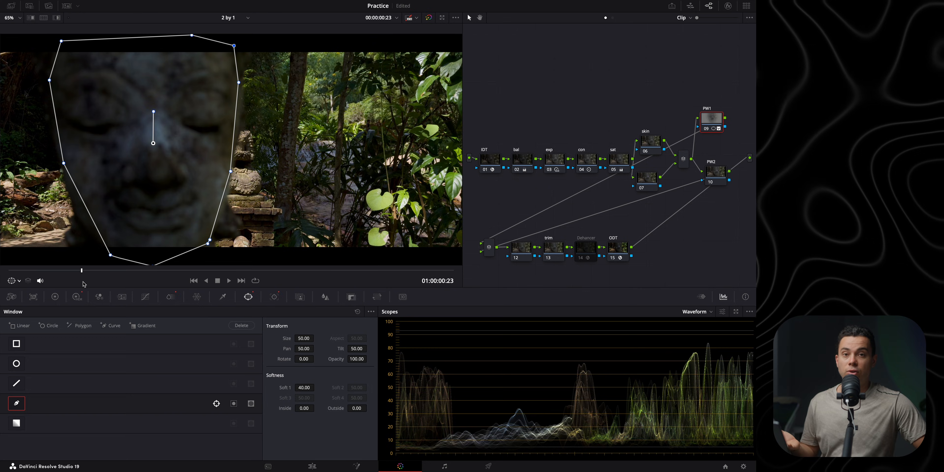
pyautogui.moveTo(83, 283); pyautogui.dragTo(221, 276)
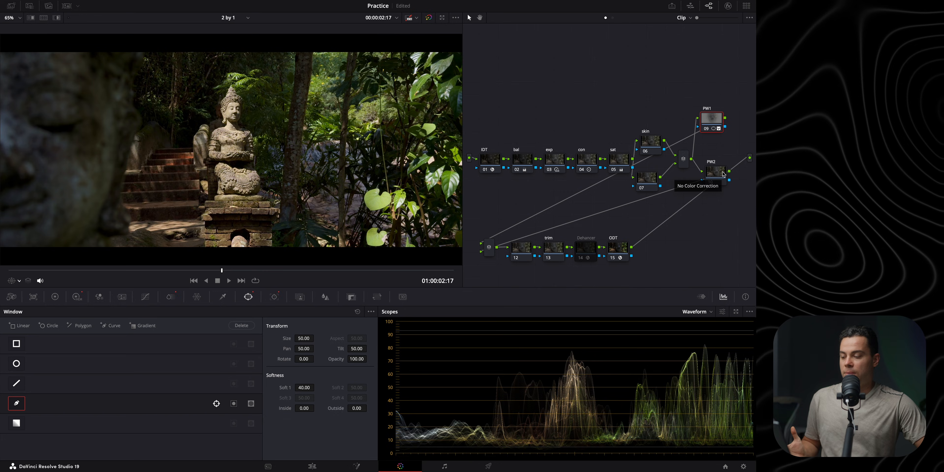
pyautogui.moveTo(221, 271); pyautogui.dragTo(177, 271)
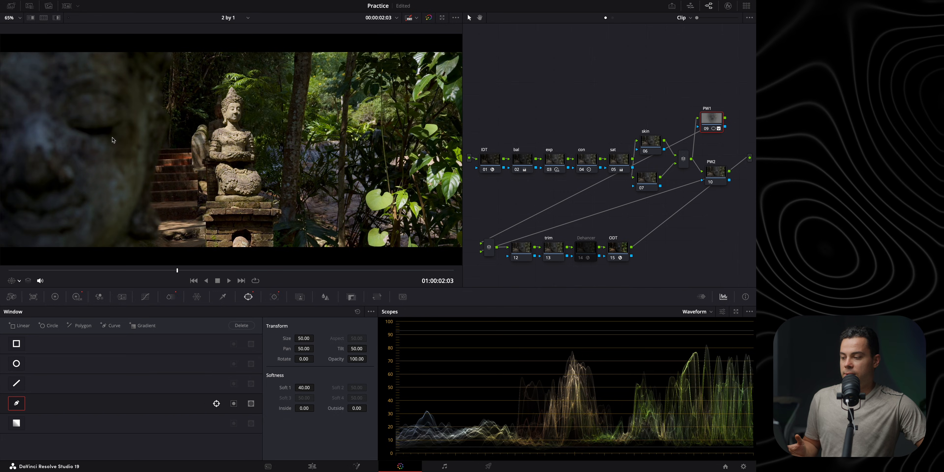
# At 01:00:03:00, draw a Curve window on the PW2 node around the bright background foliage in the picture's upper right.
pyautogui.click(248, 270)
pyautogui.moveTo(715, 171); pyautogui.dragTo(711, 173)
pyautogui.click(16, 403)
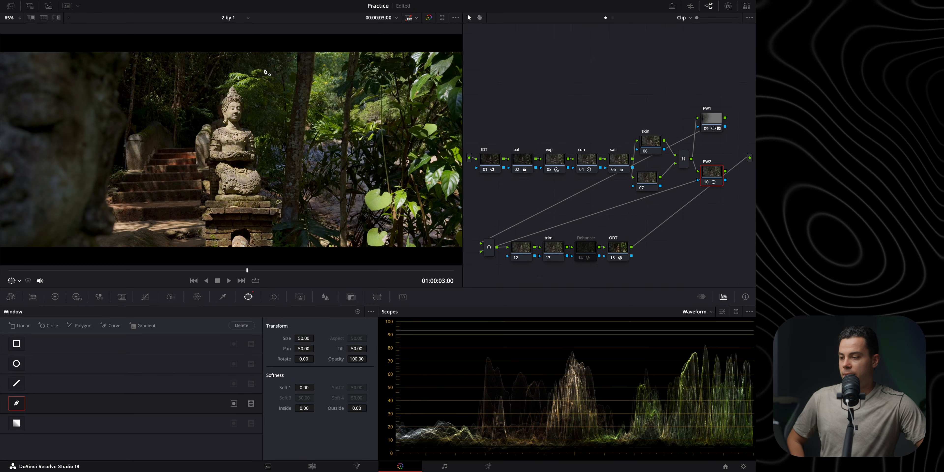
pyautogui.click(278, 45)
pyautogui.click(279, 101)
pyautogui.click(297, 136)
pyautogui.click(333, 144)
pyautogui.click(419, 117)
pyautogui.click(438, 85)
pyautogui.click(451, 47)
pyautogui.click(277, 46)
# Track the foliage window in both directions, and in Frame mode move its left edge clear of the face at the first frame.
pyautogui.click(274, 296)
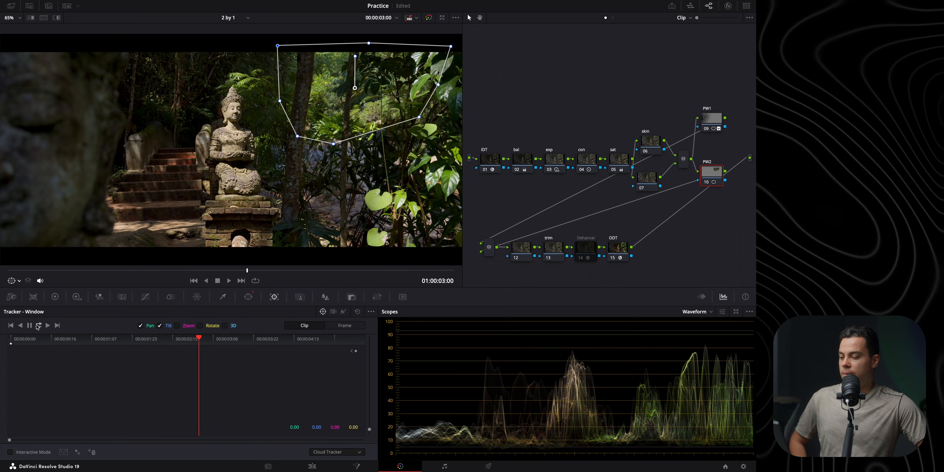
pyautogui.click(38, 326)
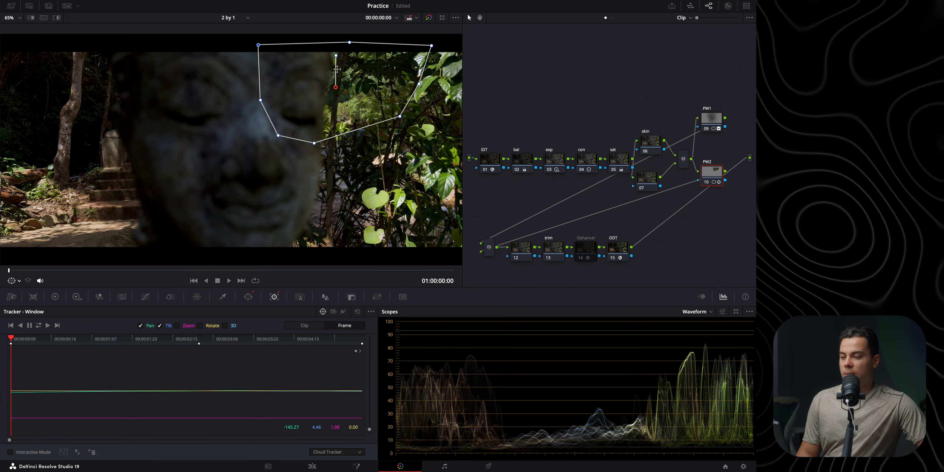
pyautogui.moveTo(278, 136); pyautogui.dragTo(322, 142)
pyautogui.moveTo(260, 100); pyautogui.dragTo(325, 95)
pyautogui.moveTo(259, 44); pyautogui.dragTo(337, 45)
# Reshape the foliage window's left edge at further frames up to 01:00:02:22 to follow the passing stone face.
pyautogui.press('space')
pyautogui.moveTo(327, 142); pyautogui.dragTo(300, 140)
pyautogui.moveTo(320, 126); pyautogui.dragTo(285, 119)
pyautogui.moveTo(66, 270); pyautogui.dragTo(149, 271)
pyautogui.moveTo(258, 51)
pyautogui.mouseDown()
pyautogui.moveTo(271, 85)
pyautogui.moveTo(255, 35)
pyautogui.mouseUp()
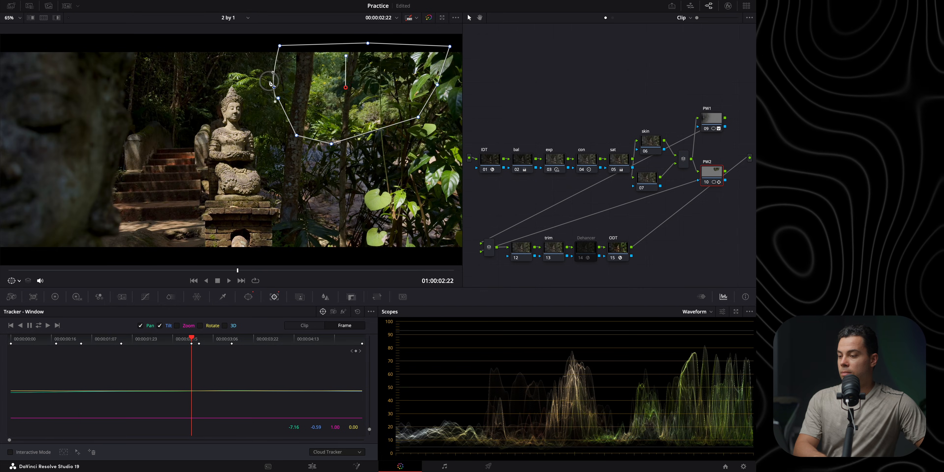
# At 01:00:03:00, set the foliage window's Soft 1 to 40 and lower its HDR Global exposure to -0.43.
pyautogui.moveTo(239, 271)
pyautogui.mouseDown()
pyautogui.moveTo(419, 265)
pyautogui.moveTo(43, 263)
pyautogui.moveTo(421, 264)
pyautogui.moveTo(46, 261)
pyautogui.moveTo(327, 260)
pyautogui.moveTo(238, 260)
pyautogui.moveTo(246, 261)
pyautogui.mouseUp()
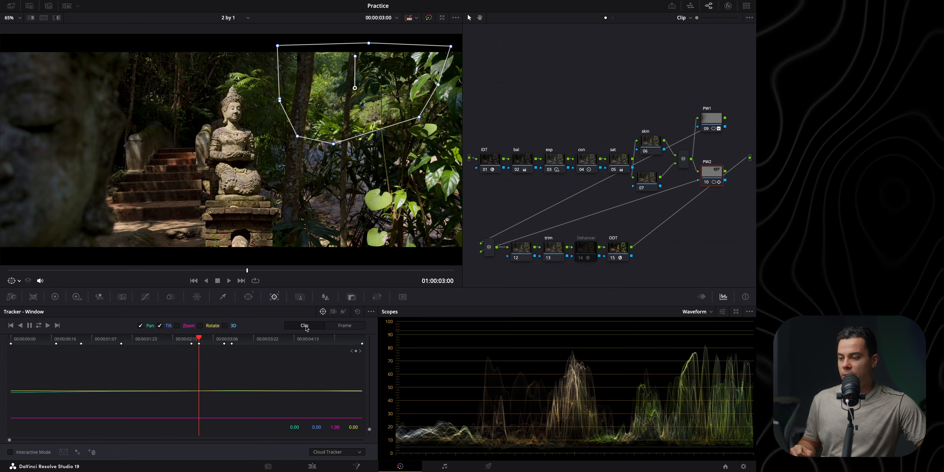
pyautogui.click(249, 297)
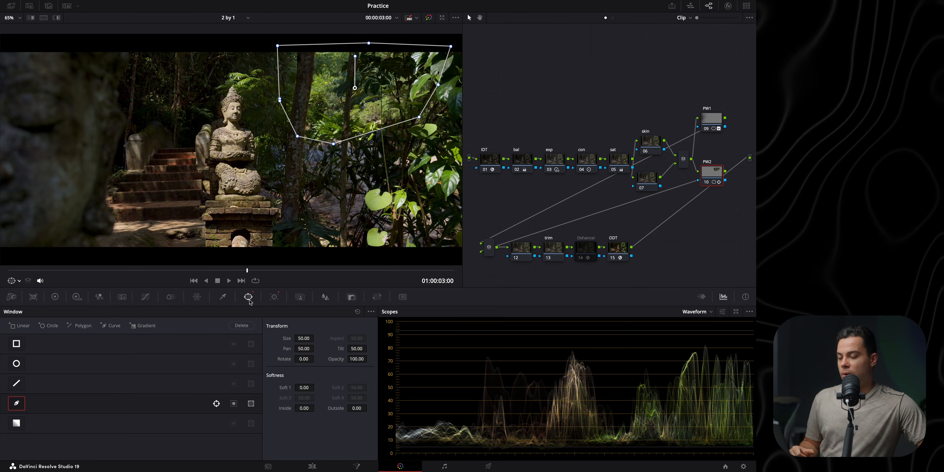
pyautogui.click(302, 387)
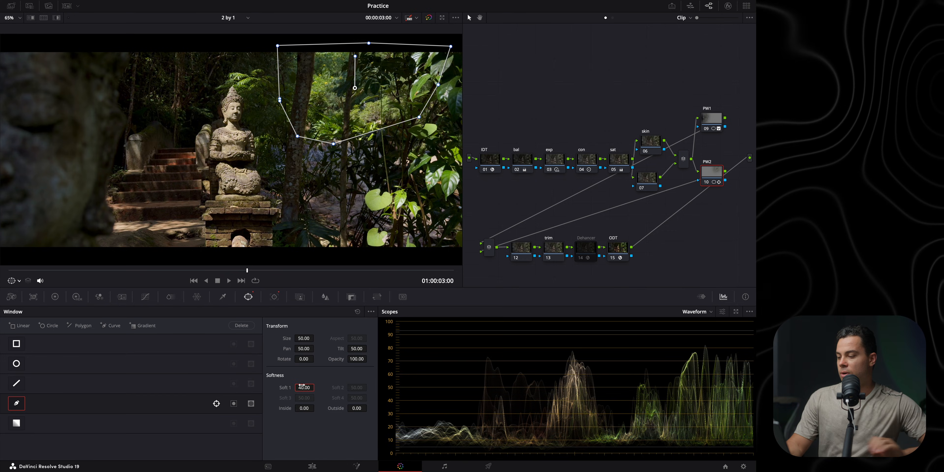
pyautogui.click(77, 296)
pyautogui.moveTo(315, 423); pyautogui.dragTo(250, 422)
# Hide the window overlay, play the clip from its first frame, and scrub to 01:00:02:09 to check the foliage darkening.
pyautogui.click(18, 281)
pyautogui.click(24, 292)
pyautogui.moveTo(21, 270); pyautogui.dragTo(5, 271)
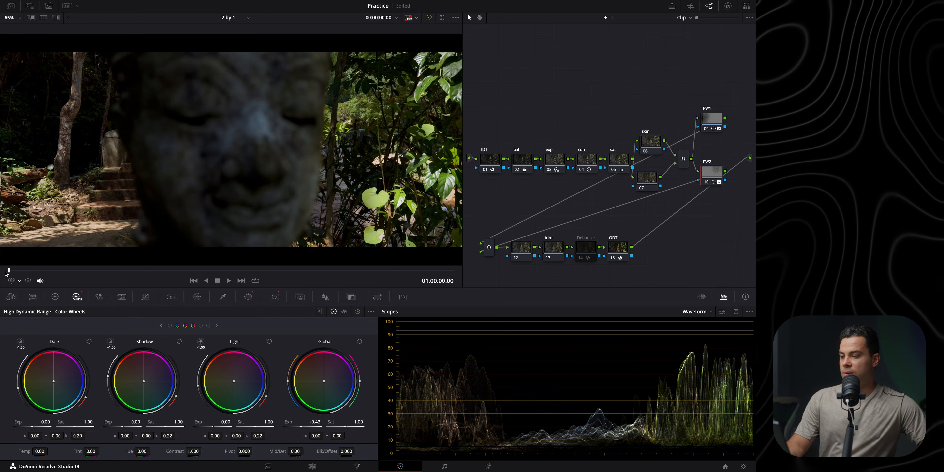
pyautogui.press('space')
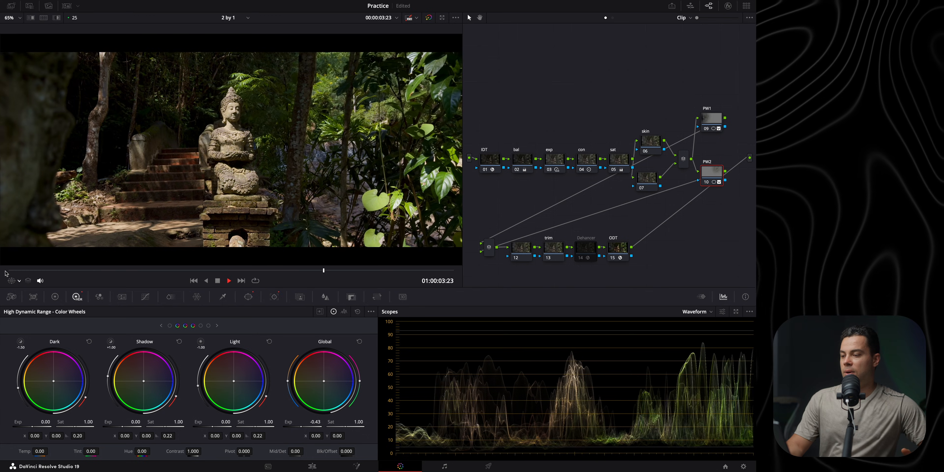
pyautogui.press('space')
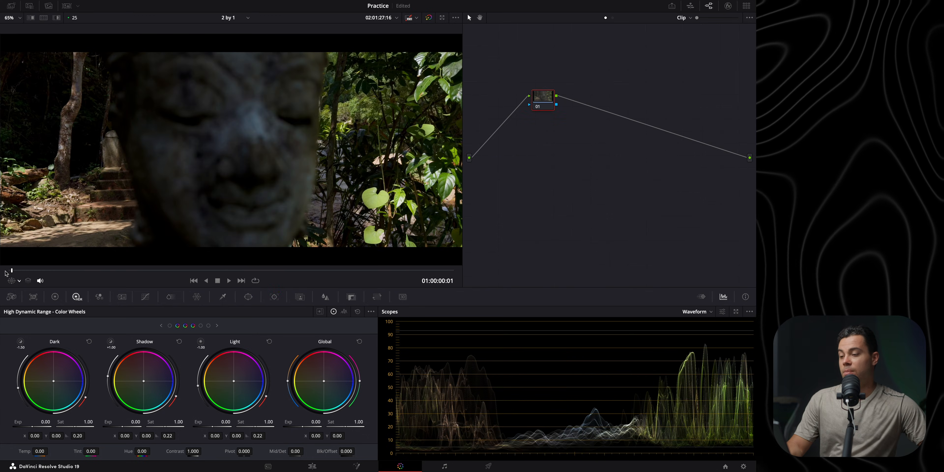
pyautogui.moveTo(136, 272); pyautogui.dragTo(196, 271)
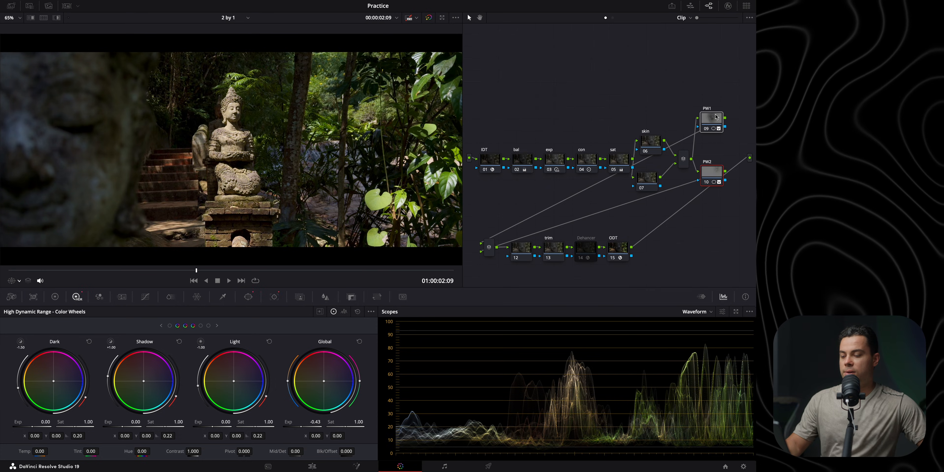
# Compare the picture at 01:00:02:09 with the PW1 and PW2 nodes disabled and enabled.
pyautogui.press('super+d')
pyautogui.press('super+d')
pyautogui.press('super+d')
pyautogui.press('super+d')
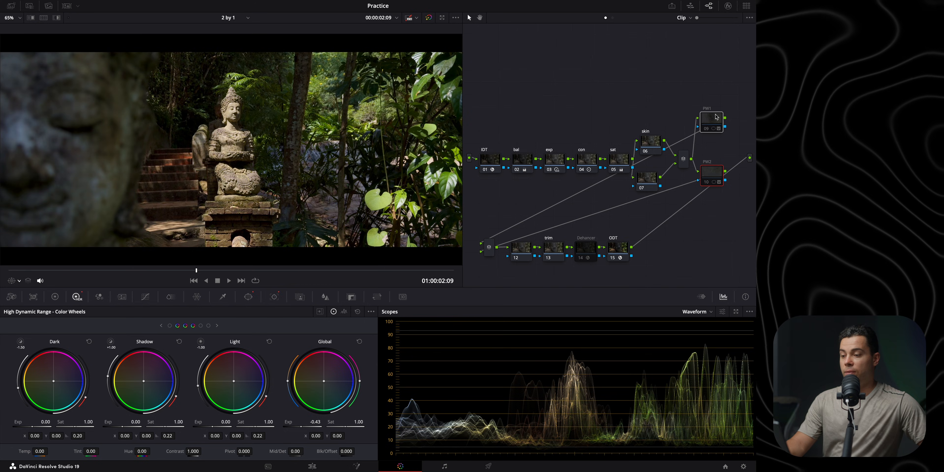
pyautogui.press('super+d')
pyautogui.press('super+d')
pyautogui.press('super+d')
pyautogui.press('super+d')
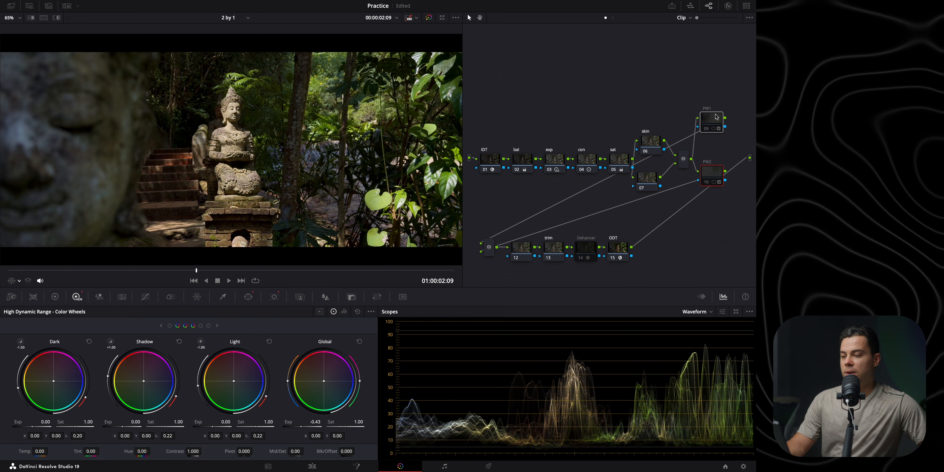
# At 01:00:02:19, inspect the seated statue up close and add a parallel node labelled PW3 below PW2.
pyautogui.moveTo(418, 270); pyautogui.dragTo(228, 270)
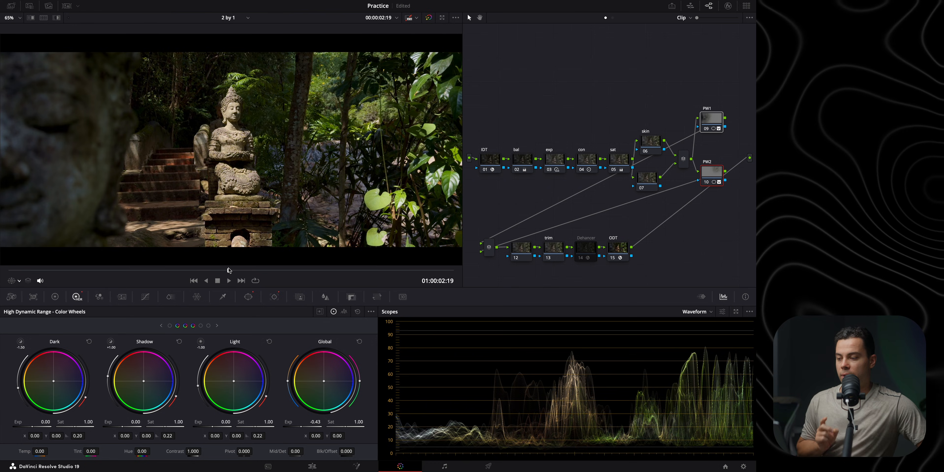
pyautogui.scroll(5, 242, 201)
pyautogui.moveTo(251, 101); pyautogui.dragTo(215, 185)
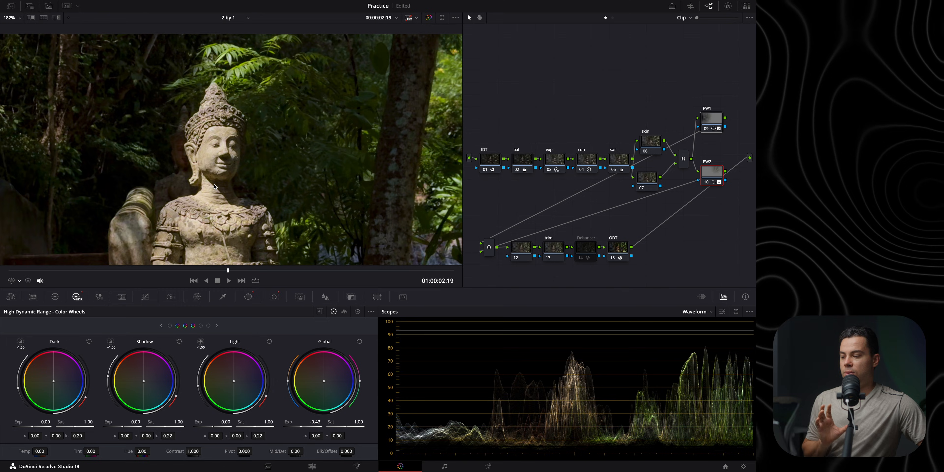
pyautogui.hotkey('shift', 'z')
pyautogui.rightClick(708, 176)
pyautogui.moveTo(708, 213)
pyautogui.click(631, 226)
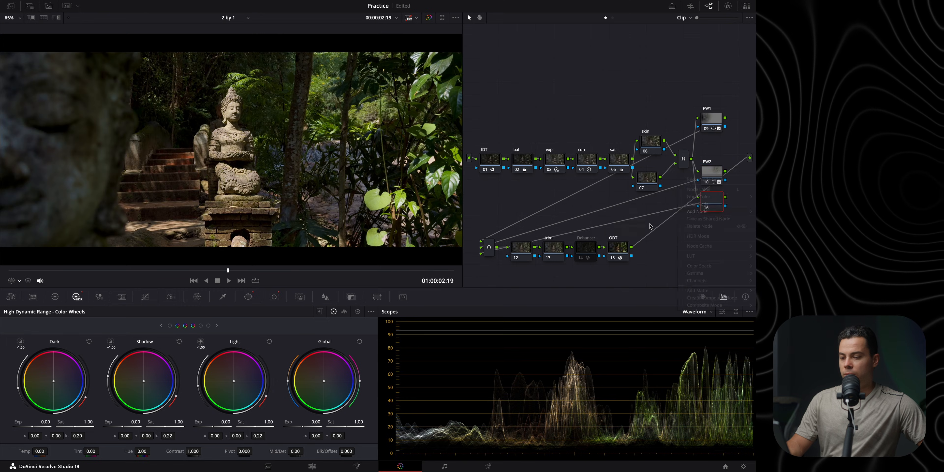
# On the PW3 node, draw a closed Curve window around the seated statue, from its base up to the headdress tip.
pyautogui.click(251, 299)
pyautogui.click(16, 403)
pyautogui.click(219, 193)
pyautogui.click(219, 180)
pyautogui.click(214, 170)
pyautogui.click(212, 157)
pyautogui.click(210, 136)
pyautogui.click(217, 129)
pyautogui.click(224, 115)
pyautogui.click(223, 102)
pyautogui.click(231, 85)
pyautogui.click(241, 97)
pyautogui.click(241, 106)
pyautogui.click(238, 123)
pyautogui.click(248, 130)
pyautogui.click(258, 143)
pyautogui.click(256, 158)
pyautogui.click(259, 175)
pyautogui.click(257, 193)
pyautogui.click(228, 194)
pyautogui.click(219, 193)
# Track the statue window in both directions and scrub to 01:00:01:02 to check where the stone face overlaps it.
pyautogui.click(274, 297)
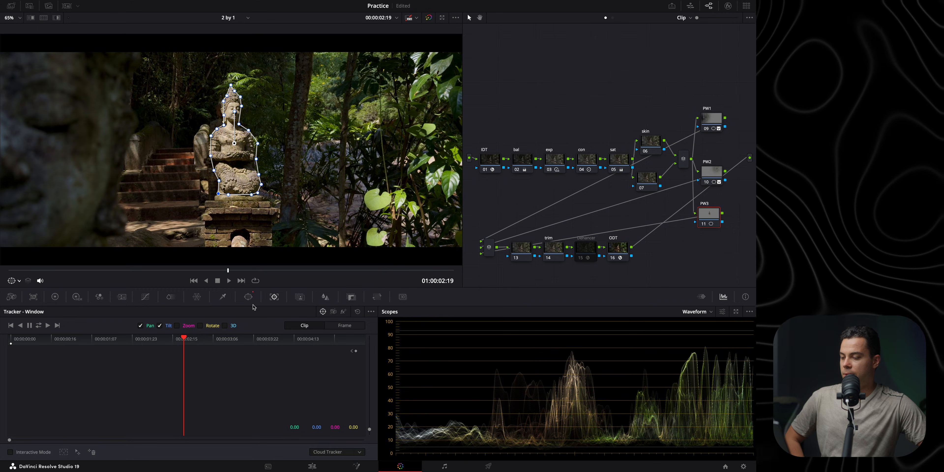
pyautogui.click(39, 325)
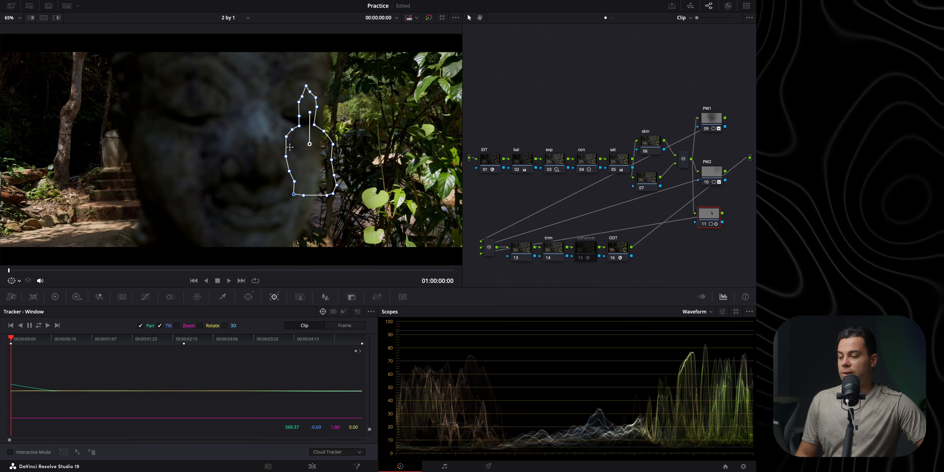
pyautogui.moveTo(15, 275); pyautogui.dragTo(95, 284)
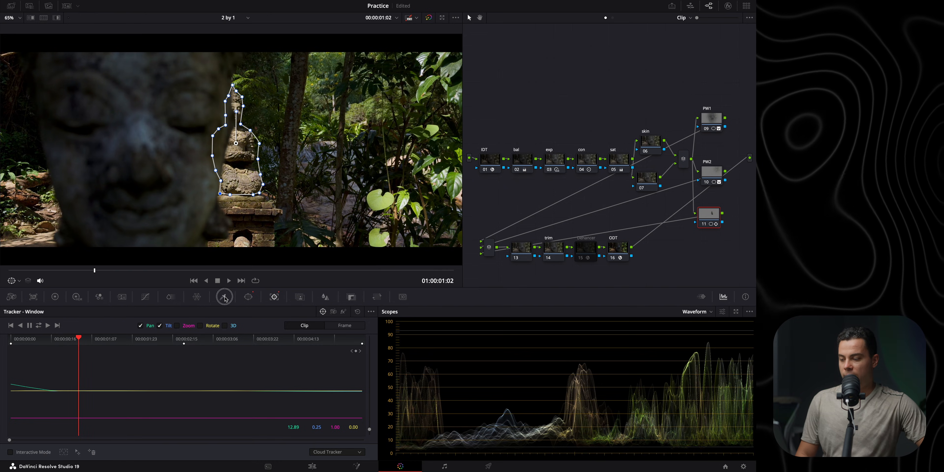
# Highlight the PW3 selection and use a luminance-only qualifier with Low at 57.8 to isolate the statue's bright areas.
pyautogui.click(224, 296)
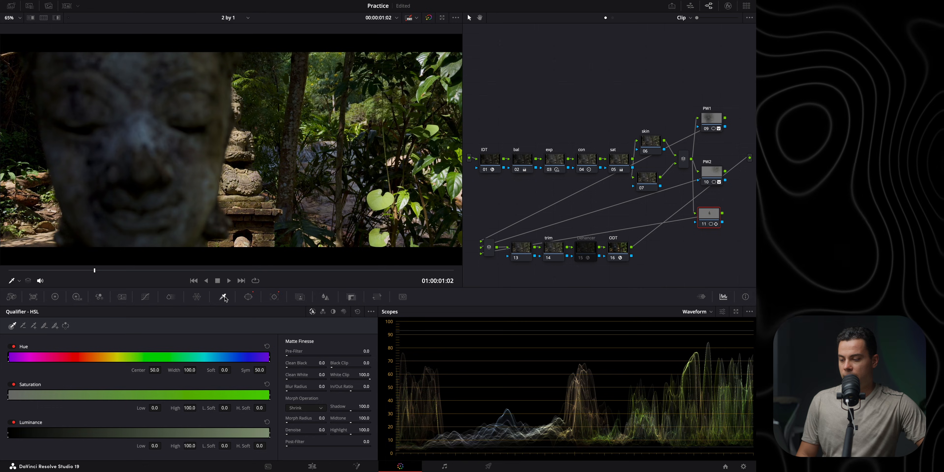
pyautogui.click(332, 312)
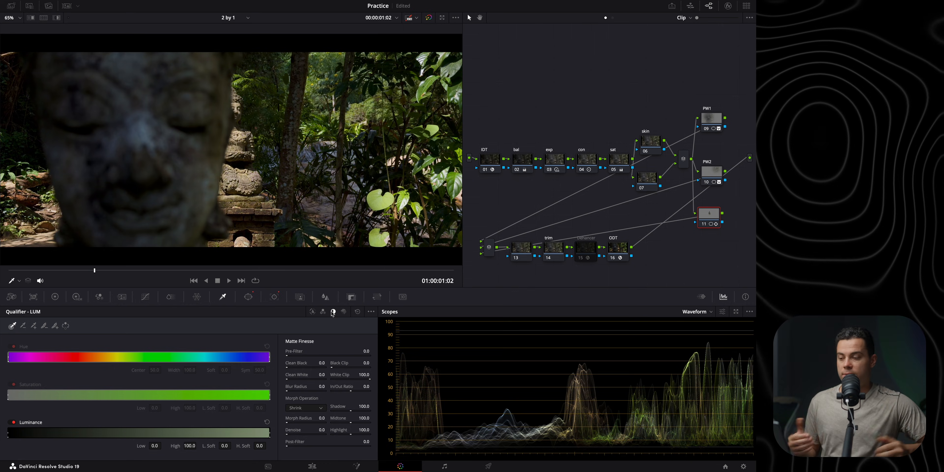
pyautogui.hotkey('shift', 'h')
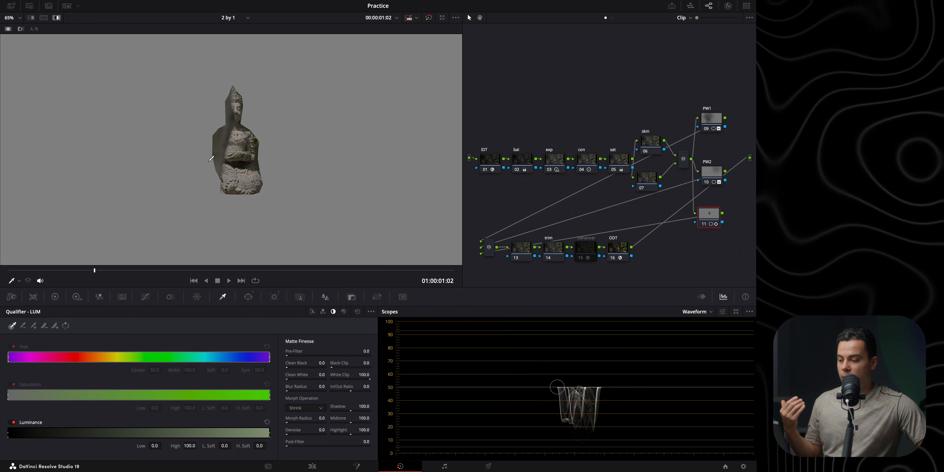
pyautogui.moveTo(8, 433); pyautogui.dragTo(160, 431)
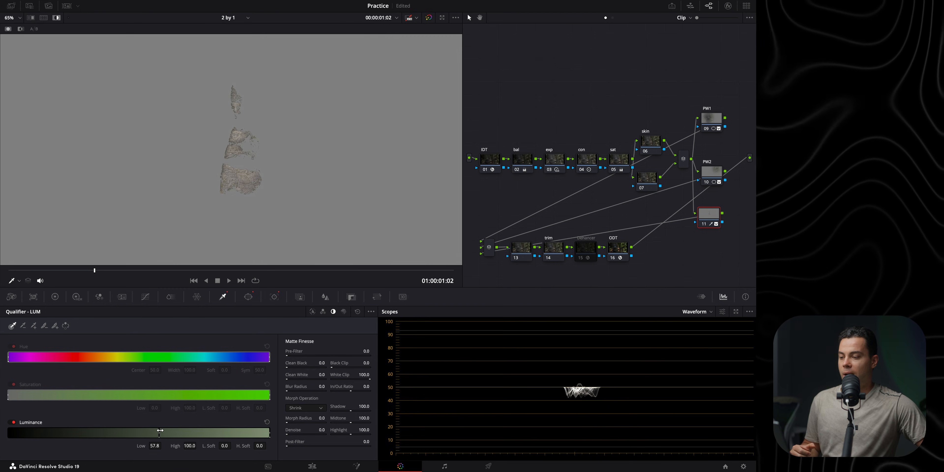
# Refine the luminance key to Low 58.9, L. Soft 1.4, Blur Radius 7.2, Denoise 5.0 and Post-Filter 9.7, and turn off the highlight view.
pyautogui.moveTo(94, 271); pyautogui.dragTo(69, 282)
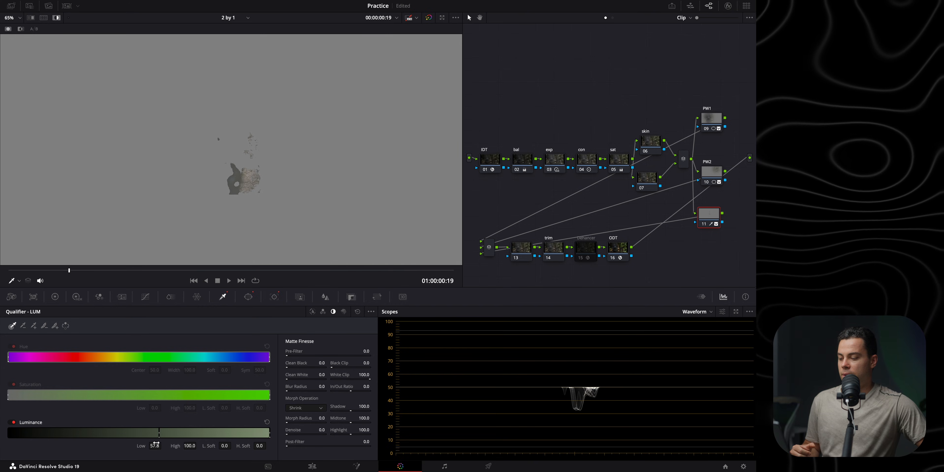
pyautogui.moveTo(225, 446); pyautogui.dragTo(163, 433)
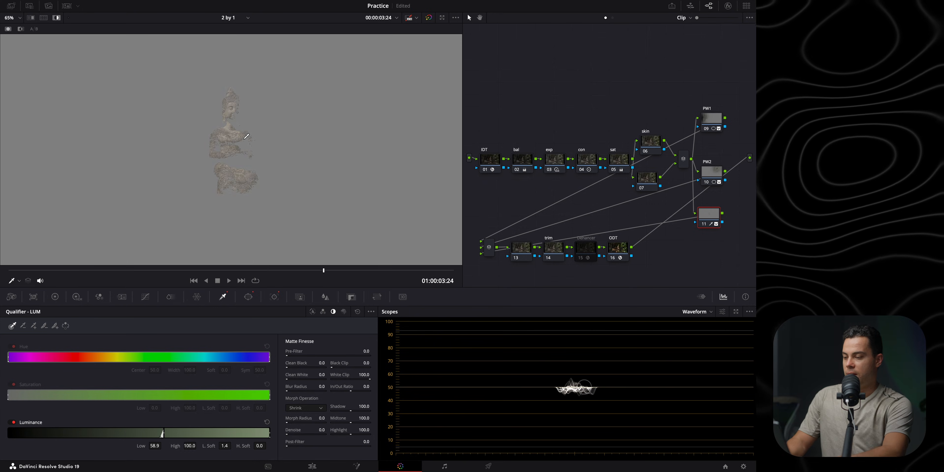
pyautogui.hotkey('shift', 'h')
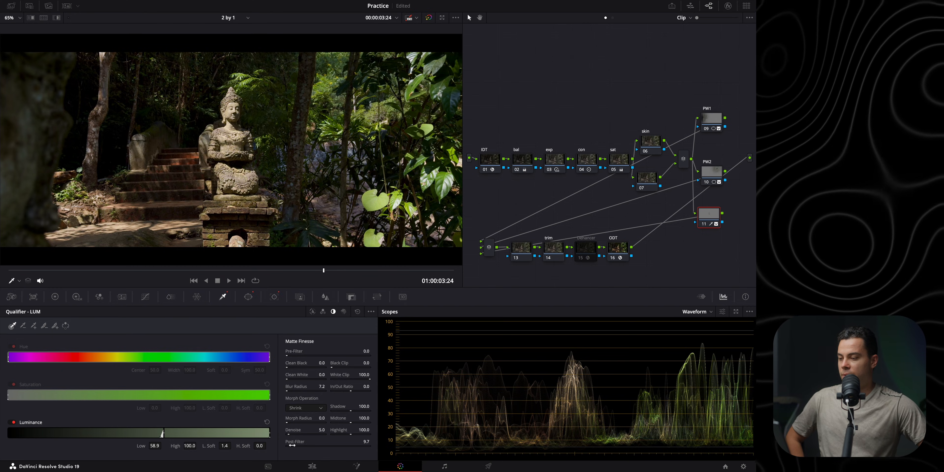
# With the statue viewed at 100%, lower PW3's Gain to 0.92 and raise its Gamma to 0.02.
pyautogui.click(12, 17)
pyautogui.click(36, 76)
pyautogui.scroll(2, 202, 139)
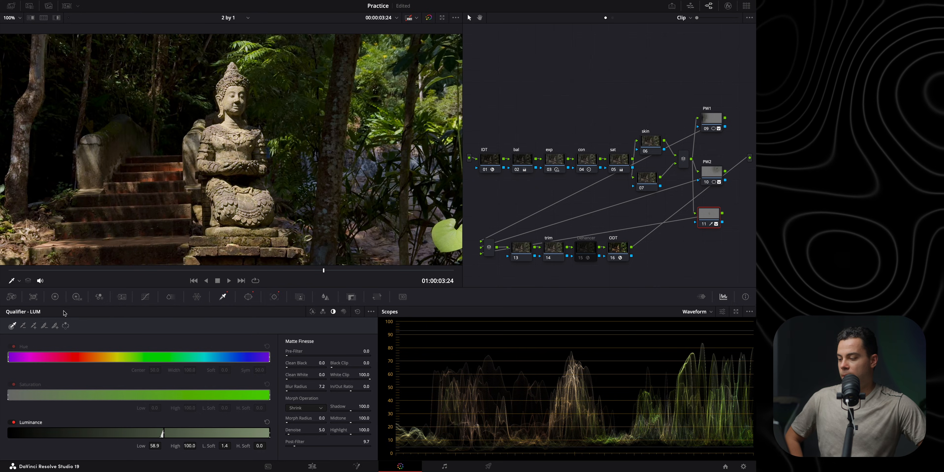
pyautogui.click(55, 296)
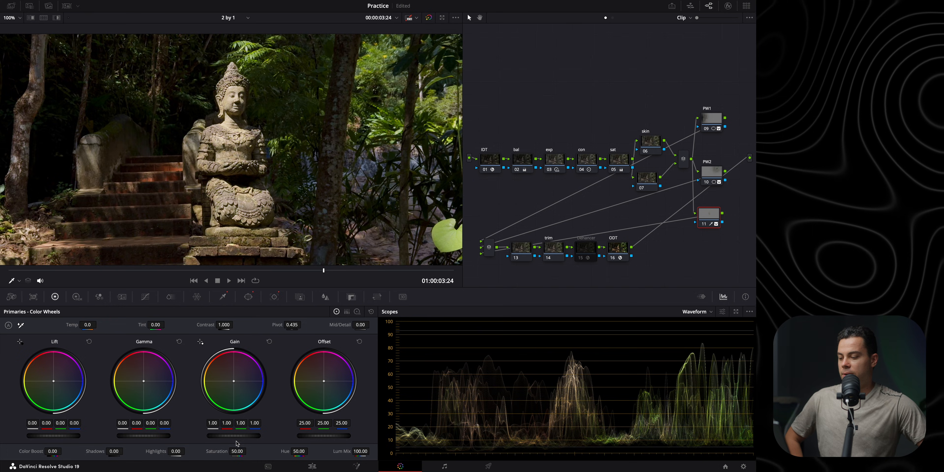
pyautogui.moveTo(232, 437); pyautogui.dragTo(180, 436)
pyautogui.moveTo(245, 433); pyautogui.dragTo(222, 436)
pyautogui.moveTo(138, 438); pyautogui.dragTo(140, 438)
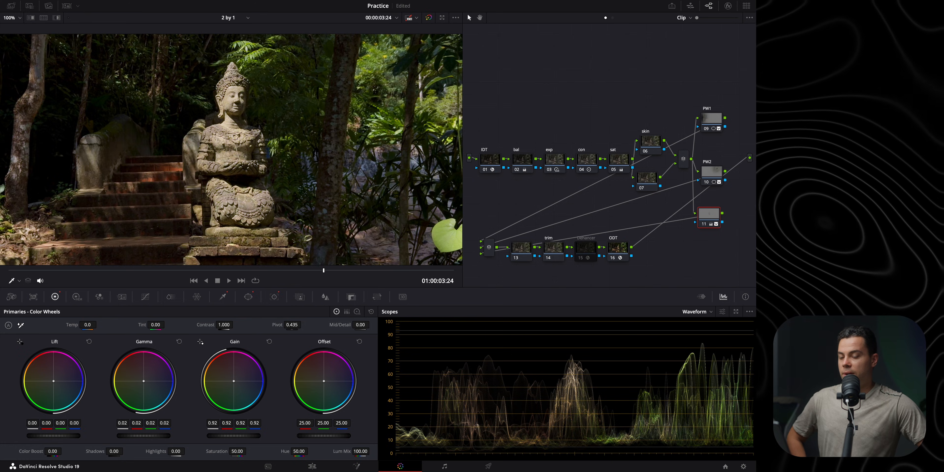
# Toggle the PW3 node off and on while viewing the statue's face up close to compare its highlights.
pyautogui.click(704, 225)
pyautogui.click(704, 225)
pyautogui.click(704, 225)
pyautogui.click(704, 225)
pyautogui.scroll(5, 259, 164)
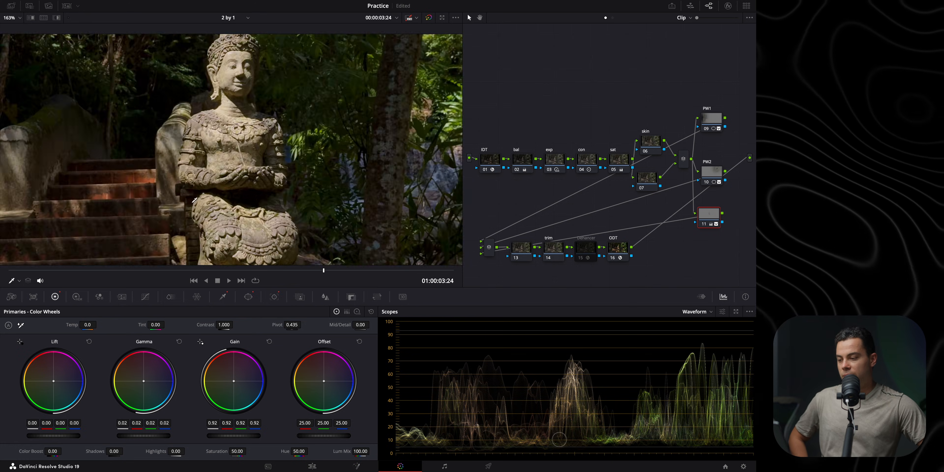
pyautogui.scroll(5, 259, 165)
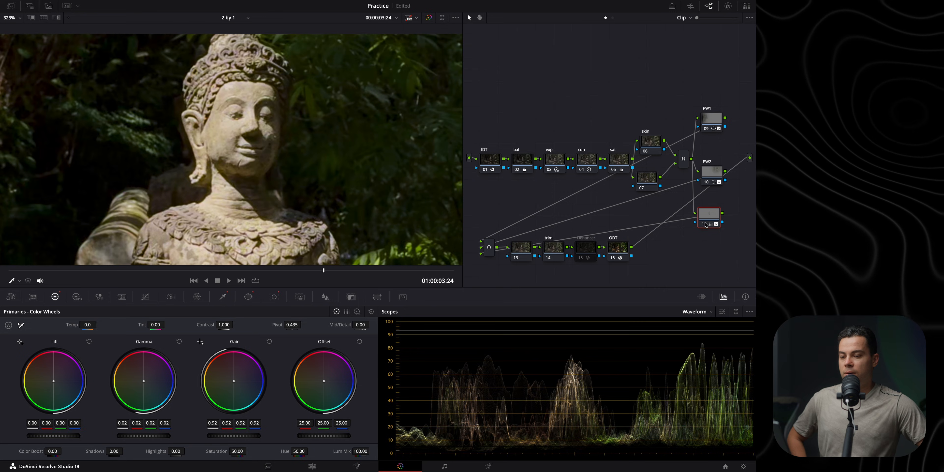
pyautogui.click(705, 224)
pyautogui.click(706, 224)
pyautogui.click(704, 224)
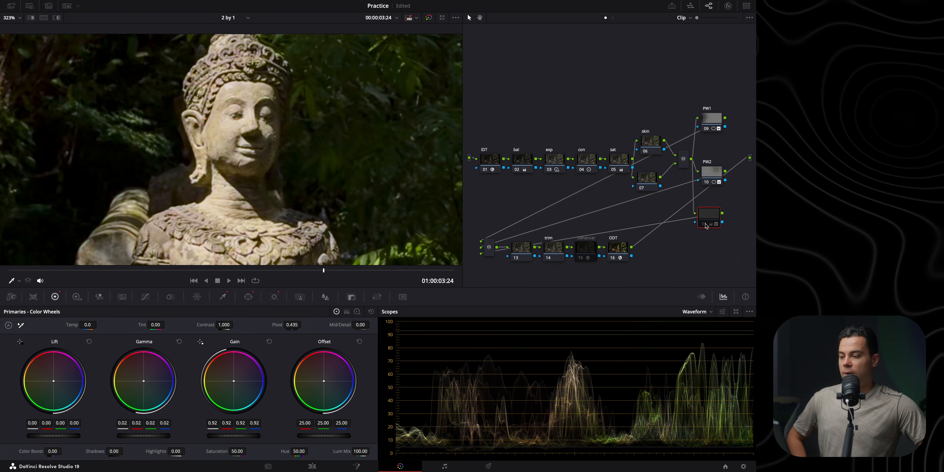
pyautogui.click(705, 225)
pyautogui.click(704, 224)
pyautogui.click(704, 224)
pyautogui.click(704, 224)
pyautogui.click(704, 224)
# Refine the statue grade to Gain 0.90 and Gamma 0.03, and set Mid/Detail to 25.
pyautogui.scroll(-4, 232, 121)
pyautogui.moveTo(233, 121); pyautogui.dragTo(212, 276)
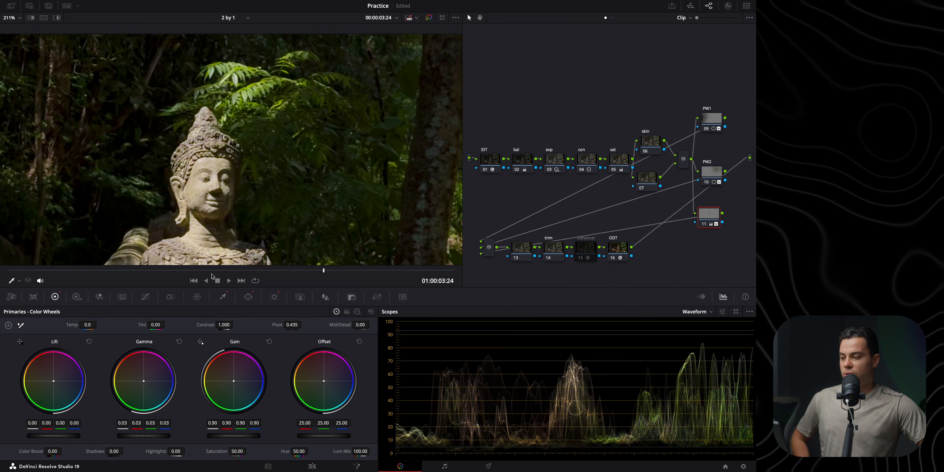
pyautogui.moveTo(246, 253); pyautogui.dragTo(248, 170)
pyautogui.moveTo(307, 262); pyautogui.dragTo(300, 228)
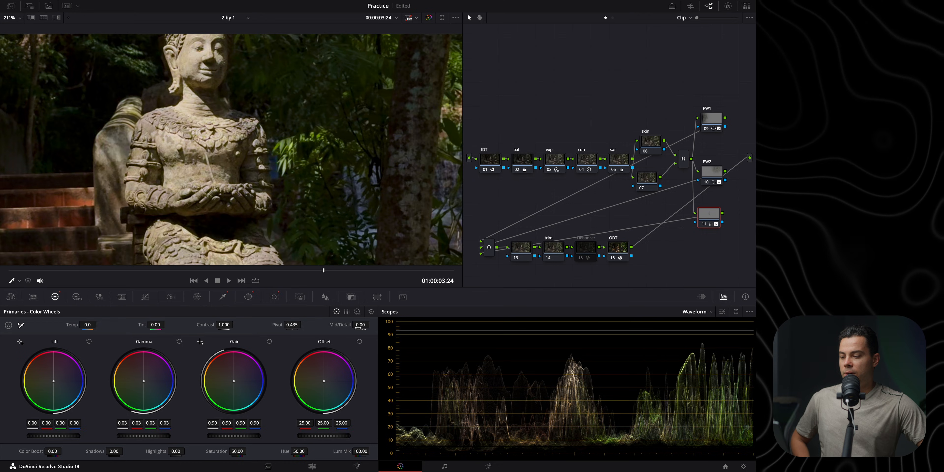
pyautogui.moveTo(386, 325)
pyautogui.mouseDown()
pyautogui.moveTo(434, 326)
pyautogui.moveTo(434, 318)
pyautogui.moveTo(425, 327)
pyautogui.moveTo(394, 310)
pyautogui.moveTo(374, 325)
pyautogui.mouseUp()
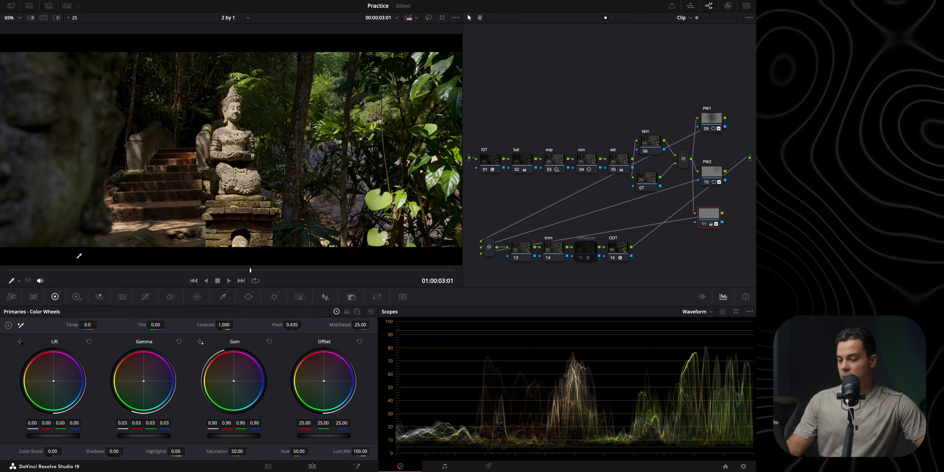
# At 01:00:02:12, compare the picture with all three window nodes disabled and enabled.
pyautogui.moveTo(63, 270); pyautogui.dragTo(90, 272)
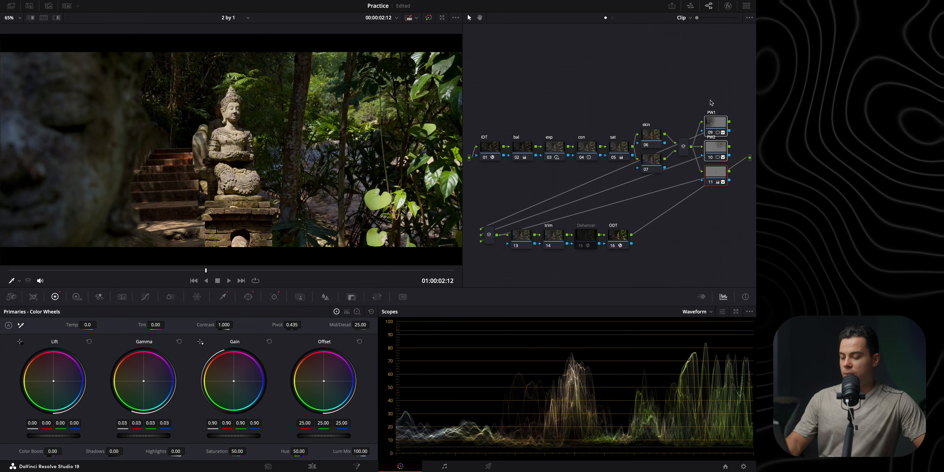
pyautogui.press('super+d')
pyautogui.press('super+d')
pyautogui.press('super+d')
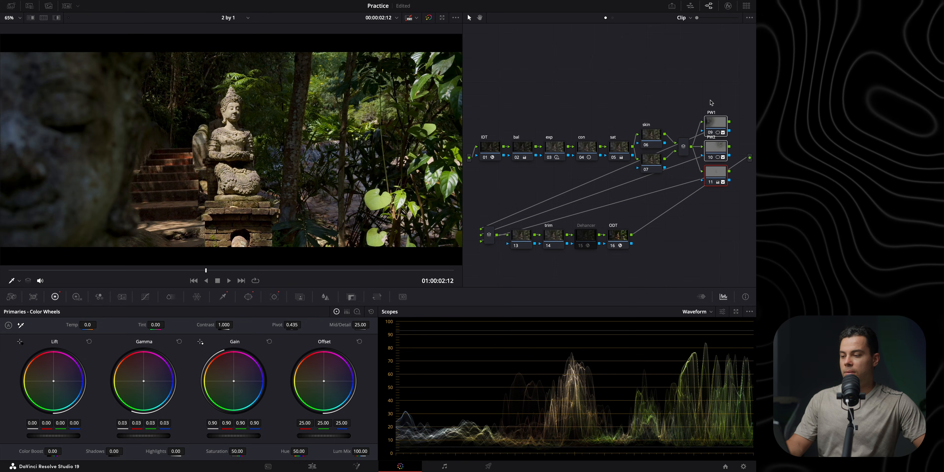
pyautogui.press('super+d')
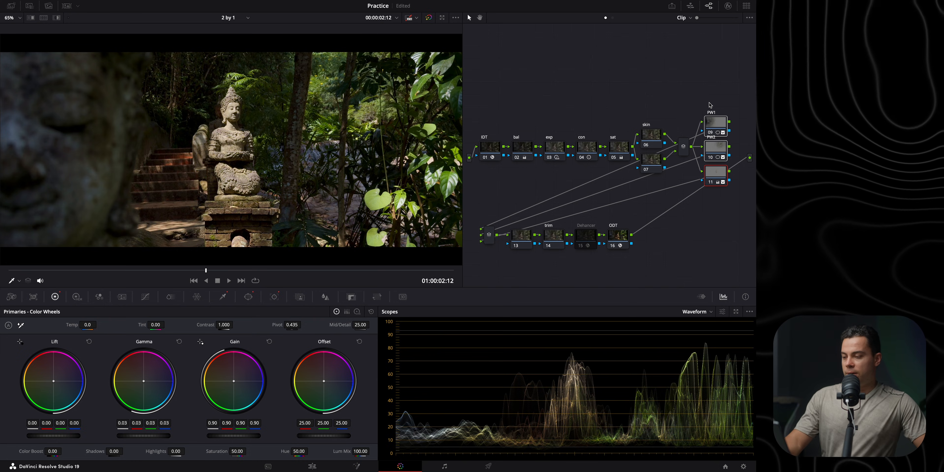
# Wipe the sunlit forest reference still against the graded clip to compare their looks.
pyautogui.press('super+w')
pyautogui.moveTo(330, 210); pyautogui.dragTo(299, 82)
pyautogui.moveTo(297, 133); pyautogui.dragTo(337, 129)
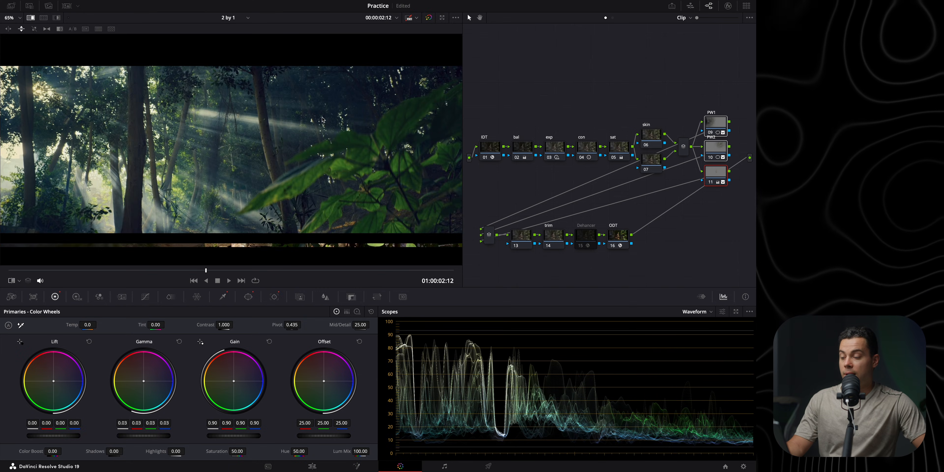
# Turn off the reference wipe and convert the disabled Dehancer node into an enabled FLC node with Film Look Creator applied.
pyautogui.press('super+w')
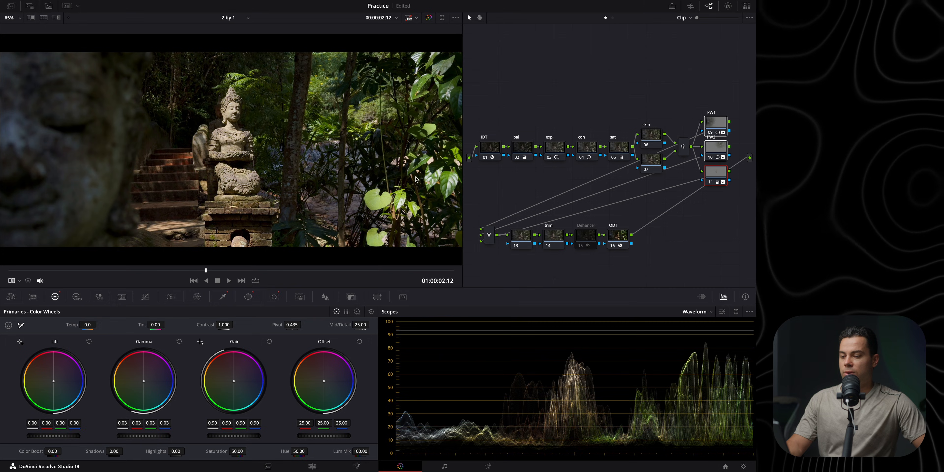
pyautogui.click(587, 240)
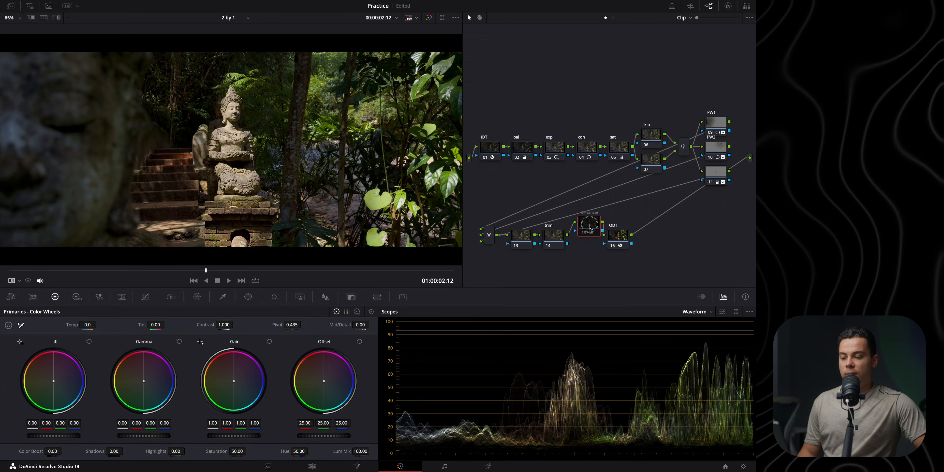
pyautogui.press('super+d')
pyautogui.moveTo(594, 227); pyautogui.dragTo(591, 238)
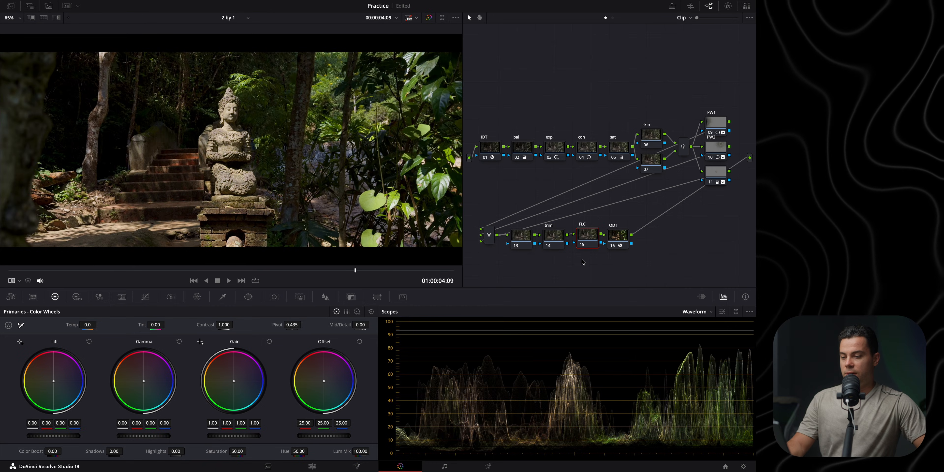
pyautogui.click(728, 6)
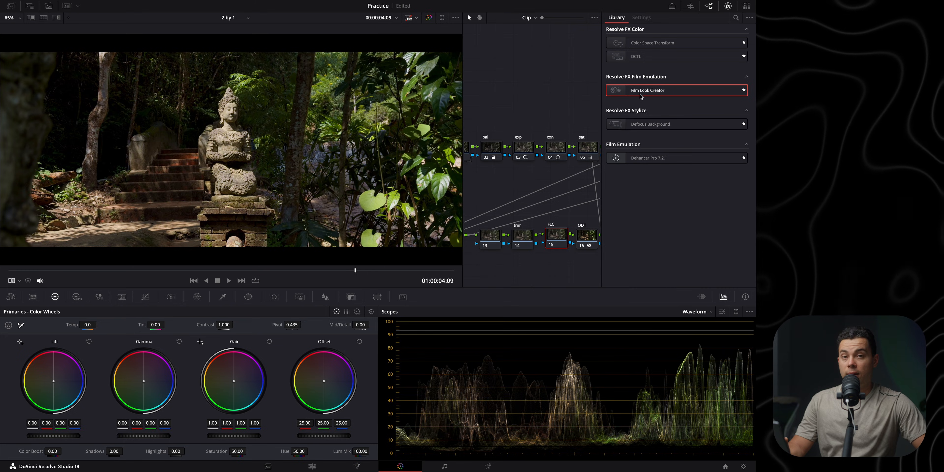
pyautogui.moveTo(641, 95); pyautogui.dragTo(564, 238)
# Load the Clean Slate preset in Film Look Creator and raise Film Look Blend to 1.000.
pyautogui.click(686, 40)
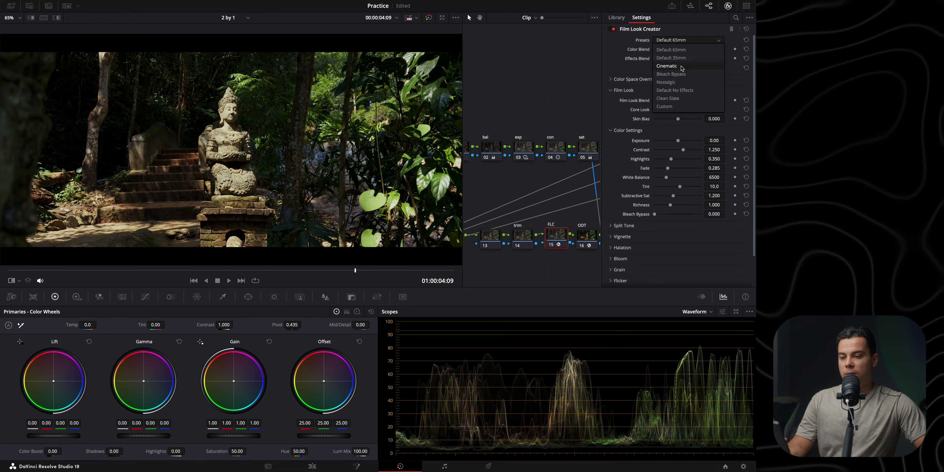
pyautogui.click(671, 99)
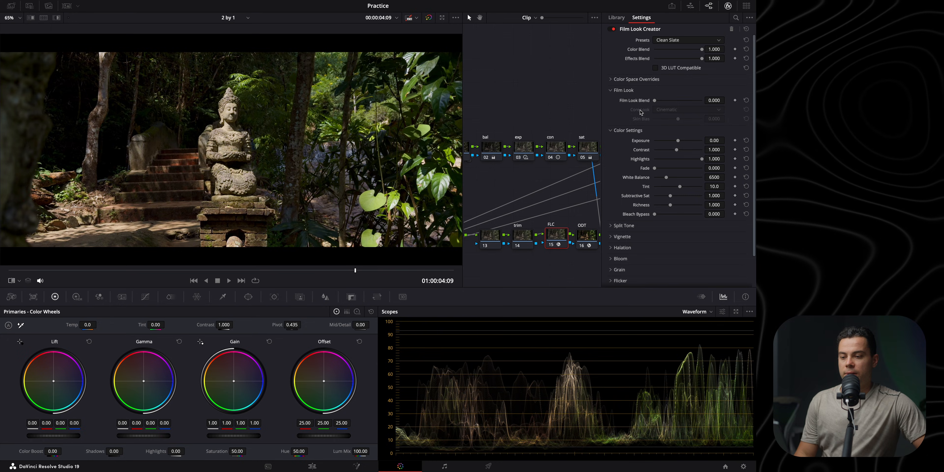
pyautogui.moveTo(654, 100); pyautogui.dragTo(701, 101)
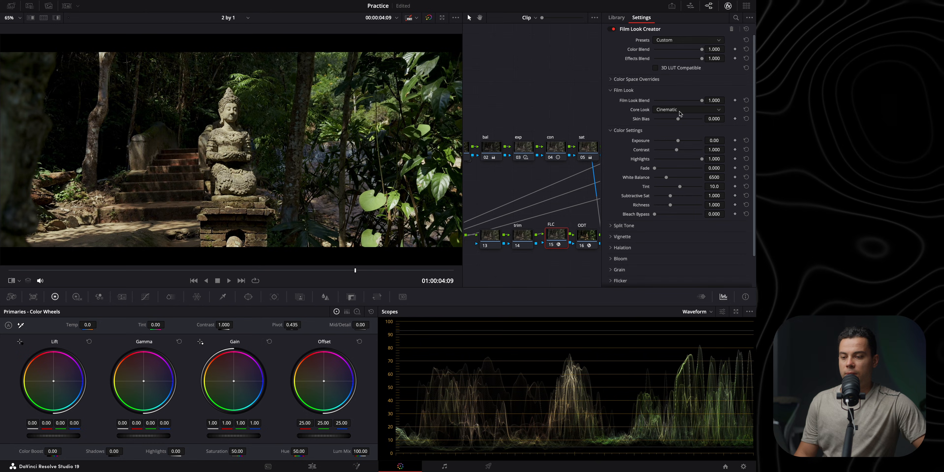
# Audition the Rochester, Akasaka, Elated and Vintage core looks, and set Core Look to Akasaka.
pyautogui.click(684, 110)
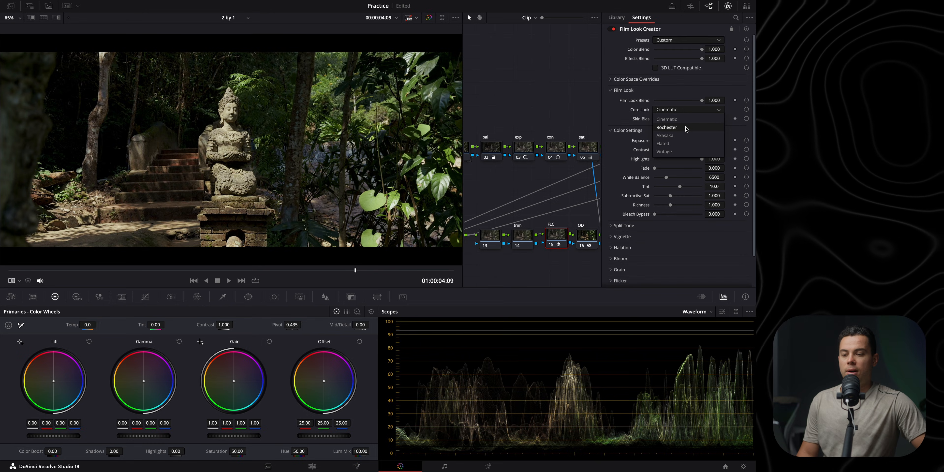
pyautogui.click(681, 129)
pyautogui.click(676, 109)
pyautogui.click(676, 136)
pyautogui.click(678, 109)
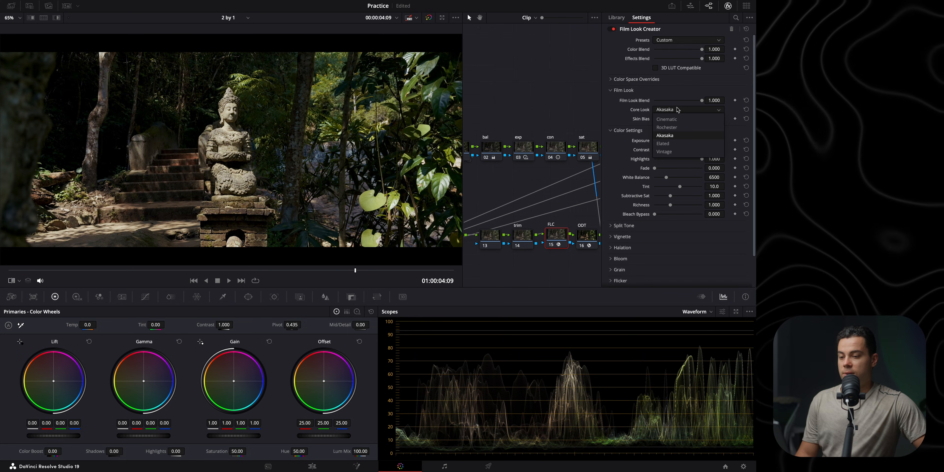
pyautogui.click(672, 127)
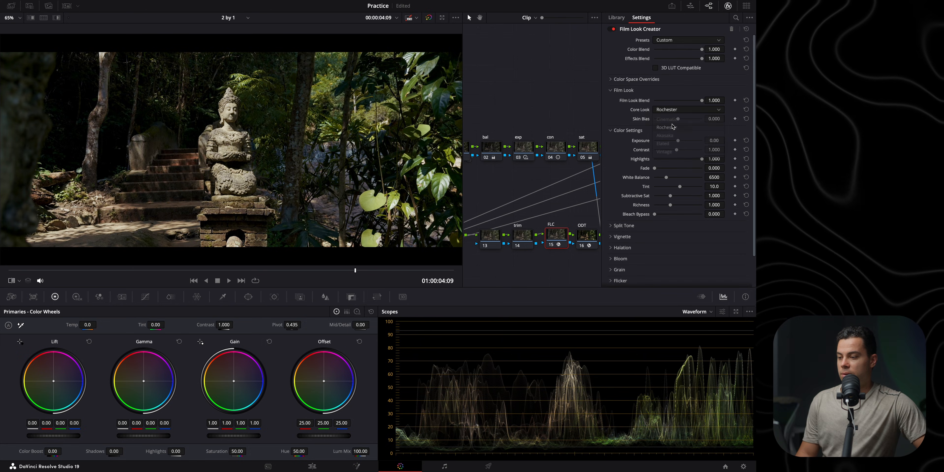
pyautogui.click(669, 110)
pyautogui.click(668, 137)
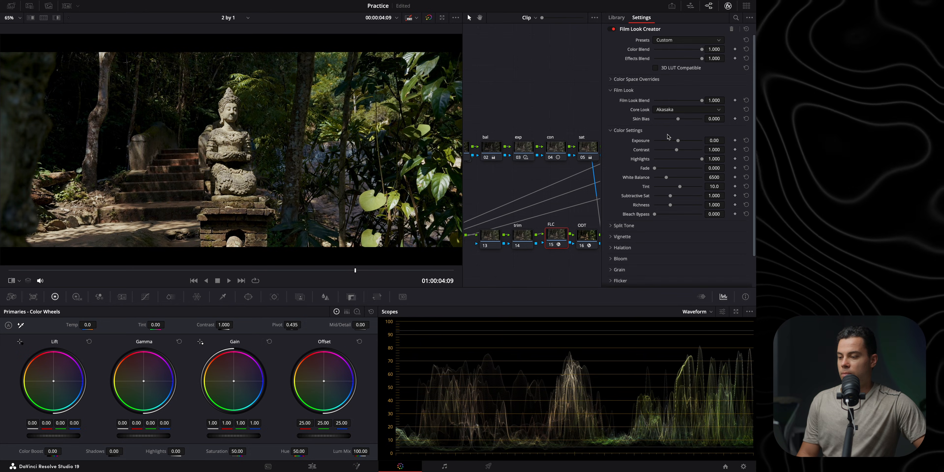
pyautogui.click(675, 111)
pyautogui.click(673, 143)
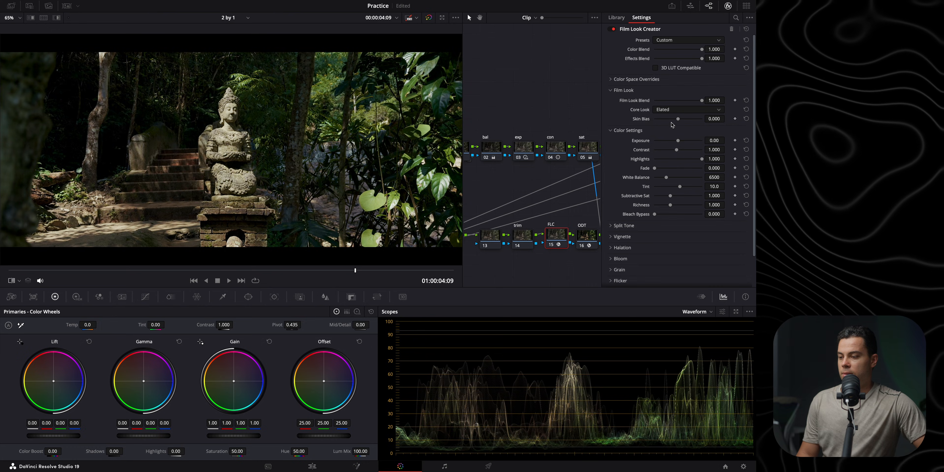
pyautogui.click(671, 111)
pyautogui.click(674, 151)
pyautogui.click(668, 112)
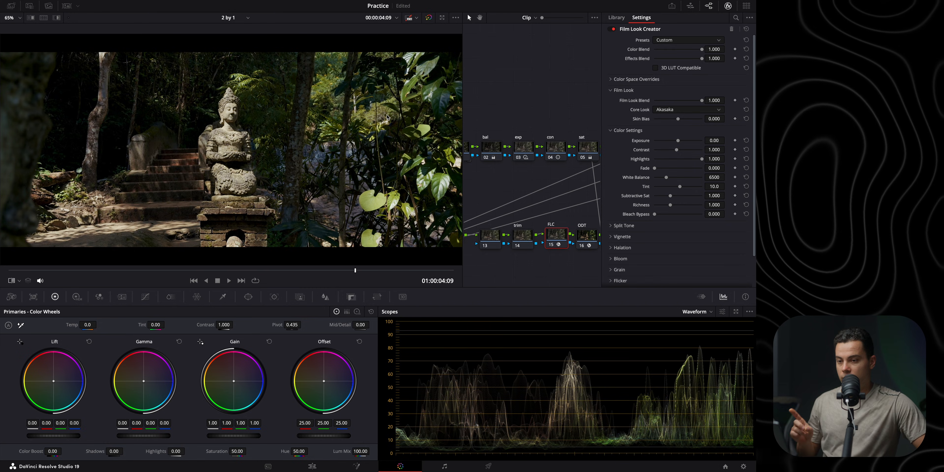
# Wipe the forest reference still against the graded clip and reselect the FLC node.
pyautogui.click(727, 6)
pyautogui.click(653, 162)
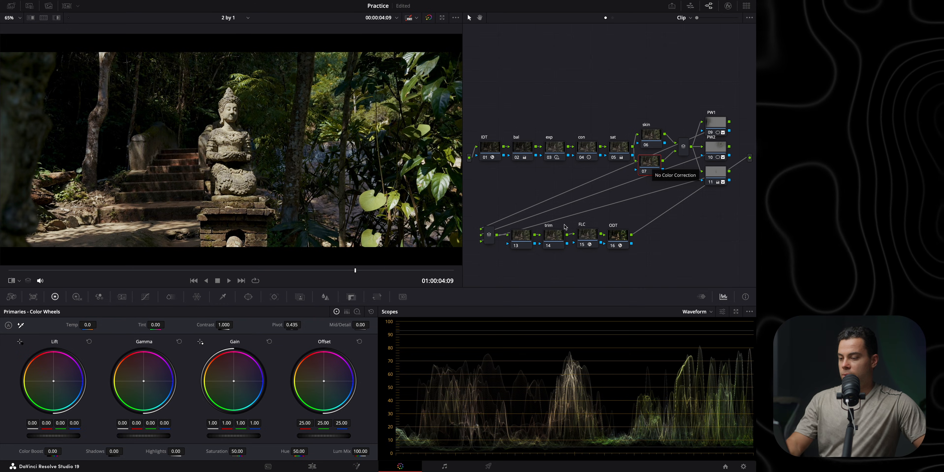
pyautogui.hotkey('ctrl', 'w')
pyautogui.moveTo(276, 159); pyautogui.dragTo(286, 53)
pyautogui.click(580, 239)
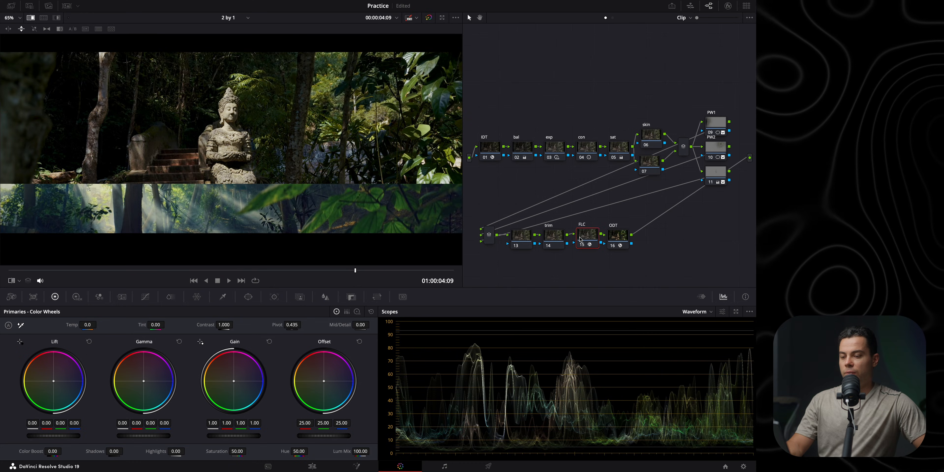
# Set Film Look Creator's White Balance to 5700 and compare the clip's colour temperature with the reference still.
pyautogui.click(727, 7)
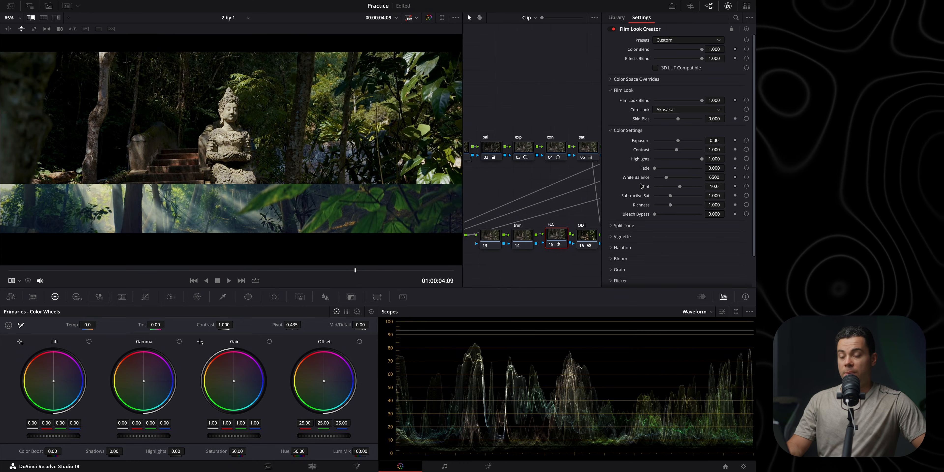
pyautogui.moveTo(347, 185); pyautogui.dragTo(346, 79)
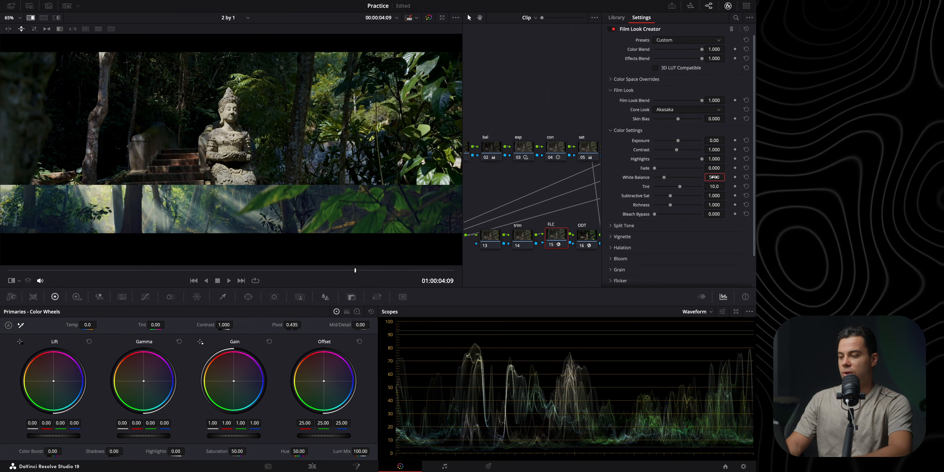
pyautogui.moveTo(320, 184); pyautogui.dragTo(346, 146)
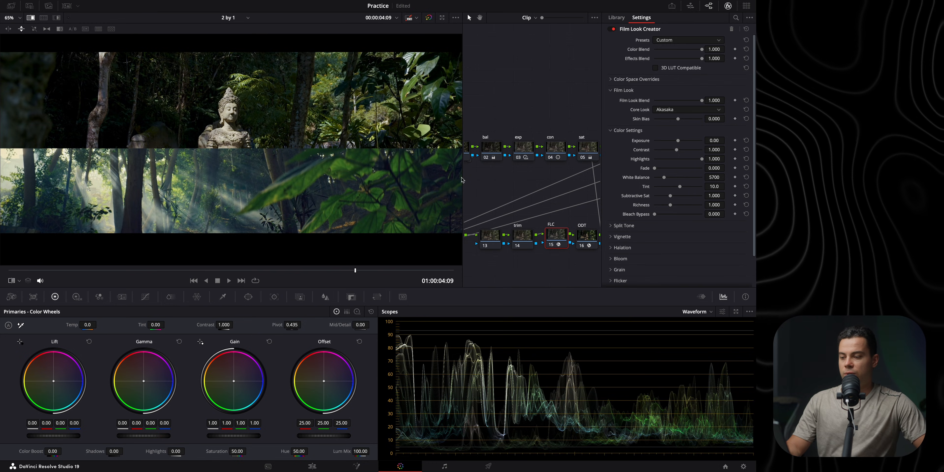
pyautogui.moveTo(314, 146); pyautogui.dragTo(319, 249)
# Set Tint to 13 after trying 15, and raise Subtractive Sat to 1.200, comparing with the reference still.
pyautogui.doubleClick(717, 187)
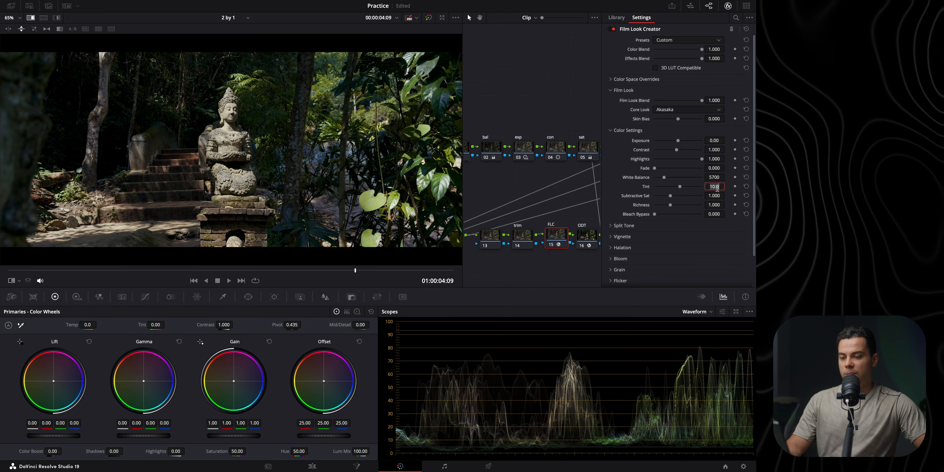
pyautogui.write('15')
pyautogui.press('Return')
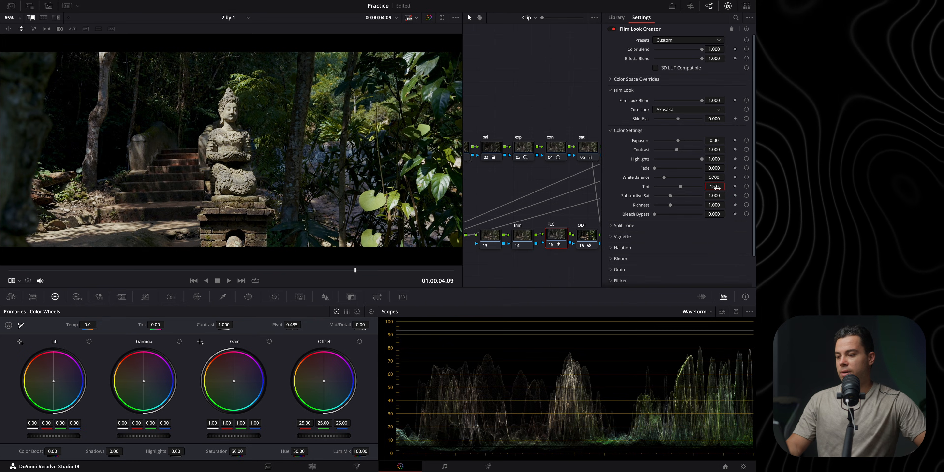
pyautogui.moveTo(342, 205); pyautogui.dragTo(340, 215)
pyautogui.moveTo(369, 108); pyautogui.dragTo(369, 31)
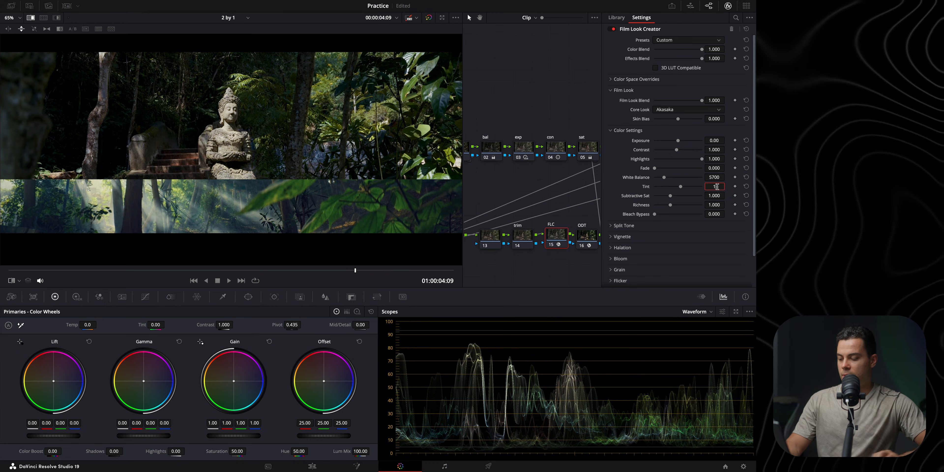
pyautogui.moveTo(670, 195)
pyautogui.mouseDown()
pyautogui.moveTo(695, 194)
pyautogui.moveTo(706, 207)
pyautogui.moveTo(665, 205)
pyautogui.mouseUp()
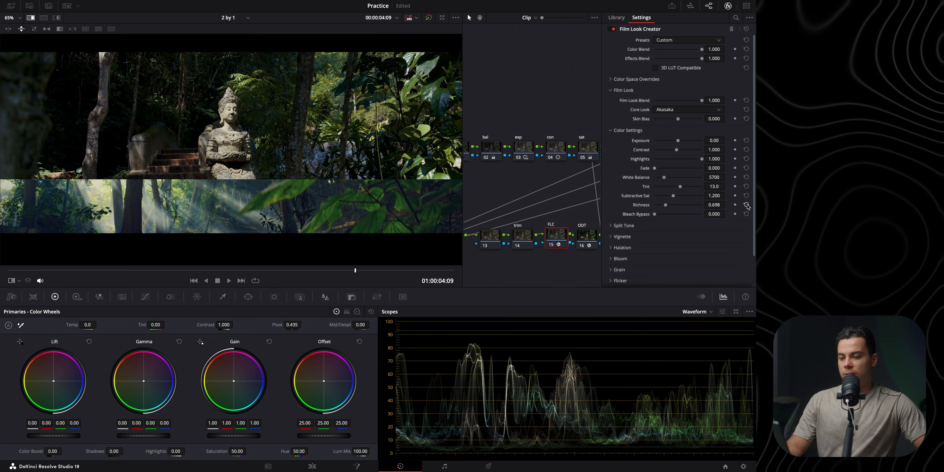
# Try Bleach Bypass up to full strength, set it to 0.100, and set Fade to 0.650.
pyautogui.moveTo(392, 163); pyautogui.dragTo(386, 234)
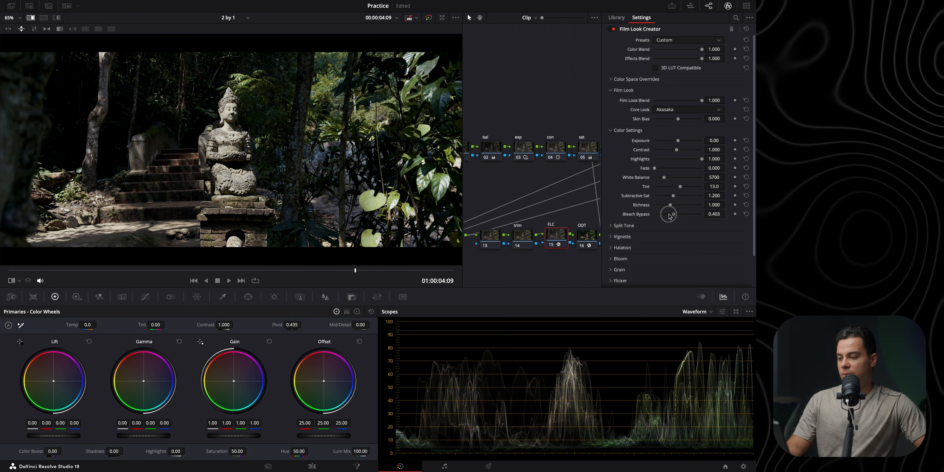
pyautogui.moveTo(655, 214); pyautogui.dragTo(711, 217)
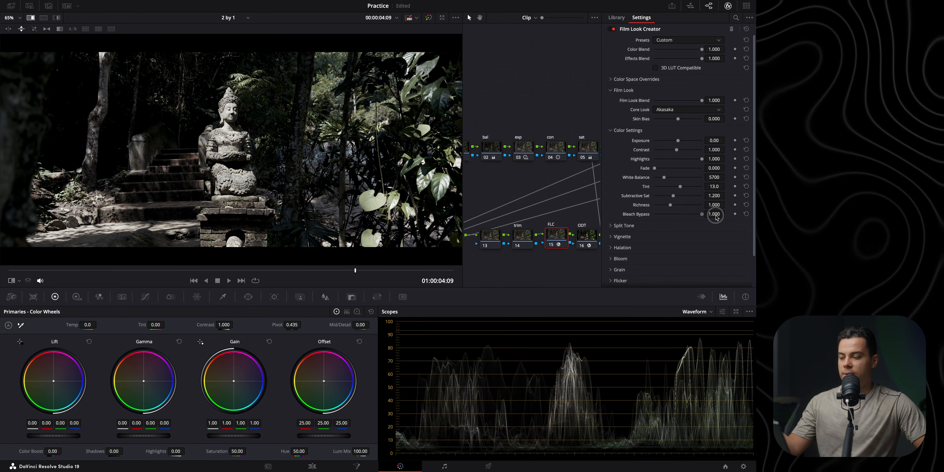
pyautogui.moveTo(717, 217); pyautogui.dragTo(683, 217)
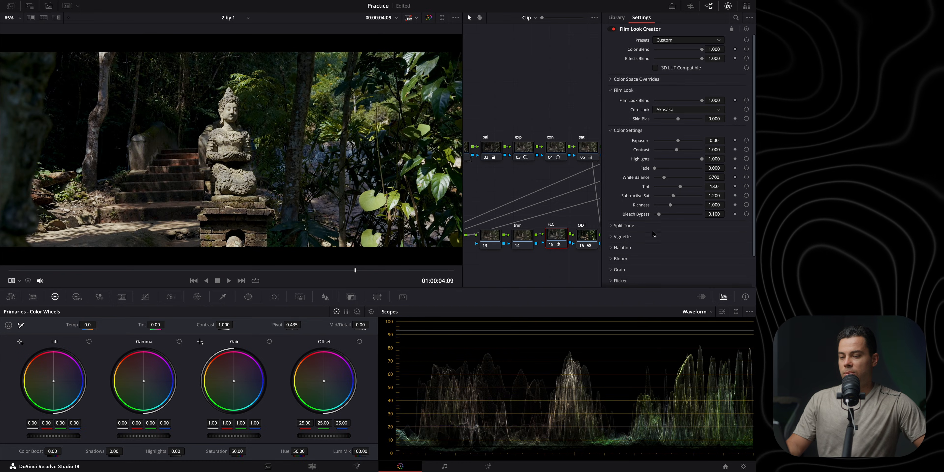
pyautogui.moveTo(655, 169); pyautogui.dragTo(691, 180)
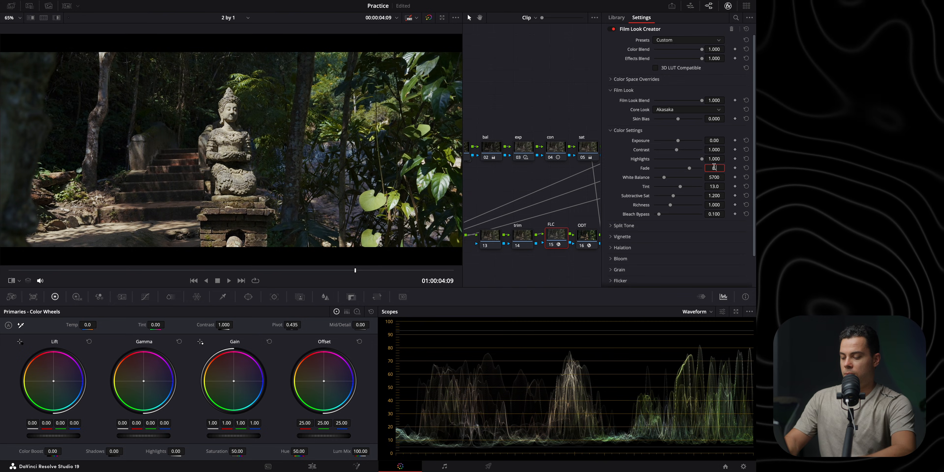
# Enable Split Tone in Film Look Creator with Amount and Pivot both at 1.000, with the reference still wiped in.
pyautogui.click(612, 225)
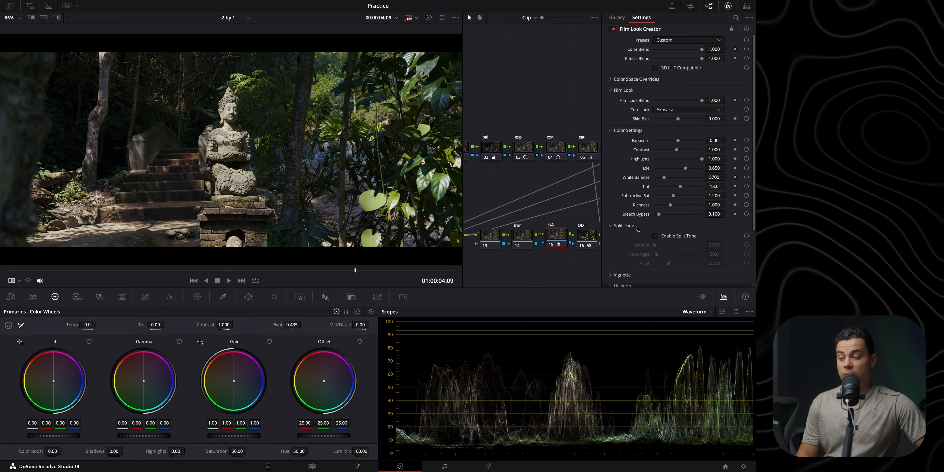
pyautogui.click(656, 236)
pyautogui.moveTo(655, 245); pyautogui.dragTo(701, 245)
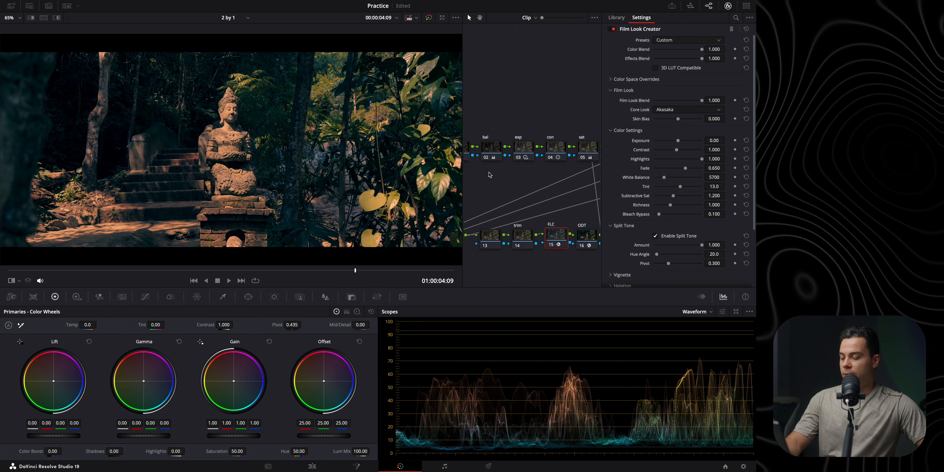
pyautogui.press('super+w')
pyautogui.moveTo(301, 198); pyautogui.dragTo(304, 212)
pyautogui.moveTo(669, 264); pyautogui.dragTo(748, 262)
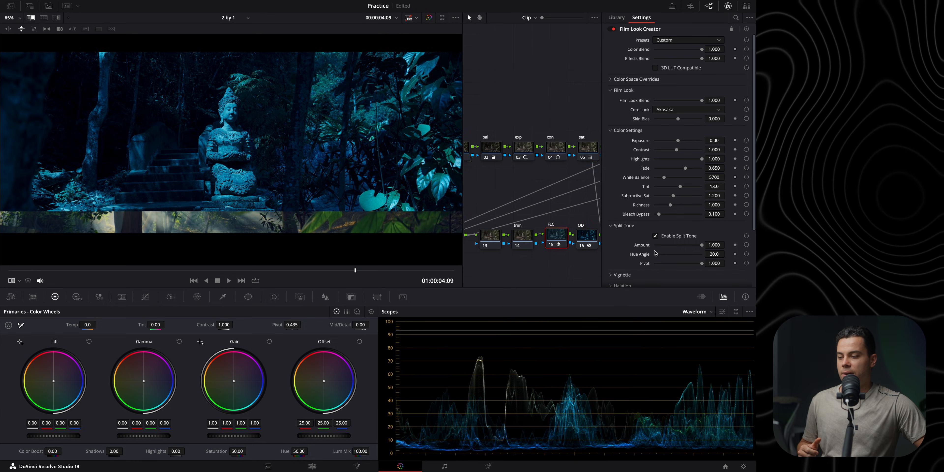
# Set the Split Tone Hue Angle to 25, judging the tint against the wiped reference still.
pyautogui.moveTo(341, 200); pyautogui.dragTo(344, 149)
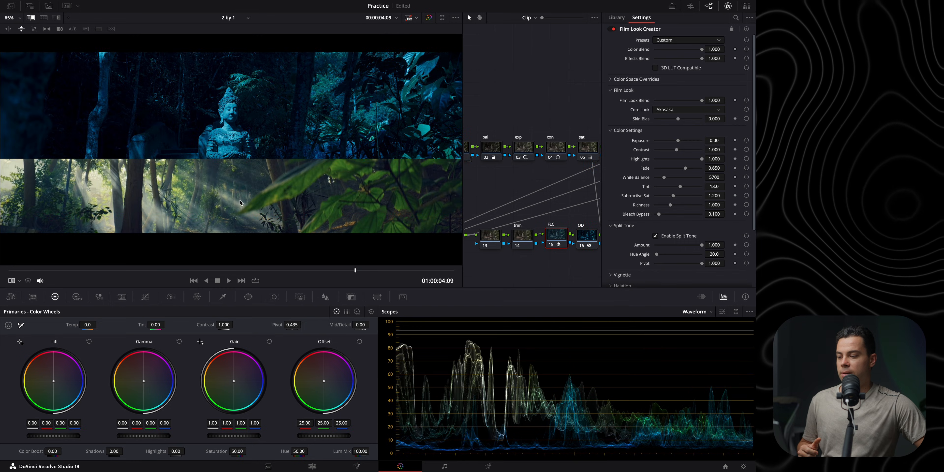
pyautogui.moveTo(256, 190); pyautogui.dragTo(346, 170)
pyautogui.moveTo(656, 254); pyautogui.dragTo(658, 255)
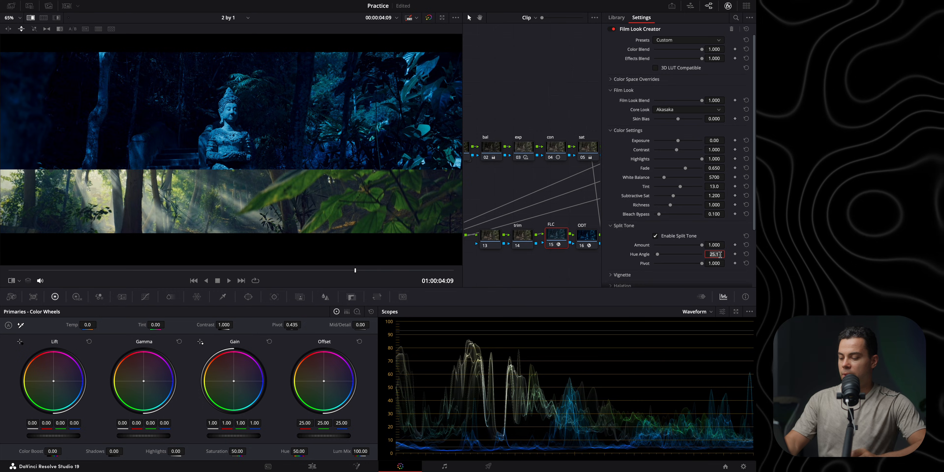
pyautogui.moveTo(390, 139); pyautogui.dragTo(358, 210)
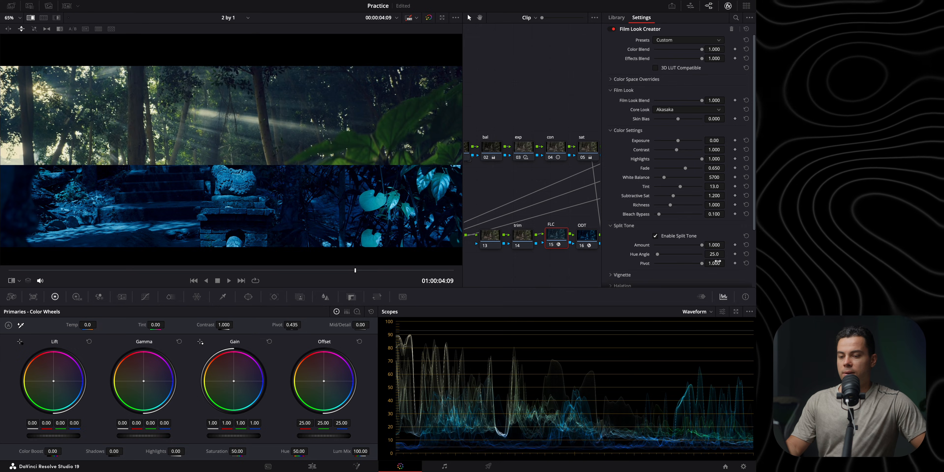
# Reduce the Split Tone Amount to 0.15 after trying 0.3, wiping between the clip and the reference still.
pyautogui.click(713, 246)
pyautogui.write('0.3')
pyautogui.press('Return')
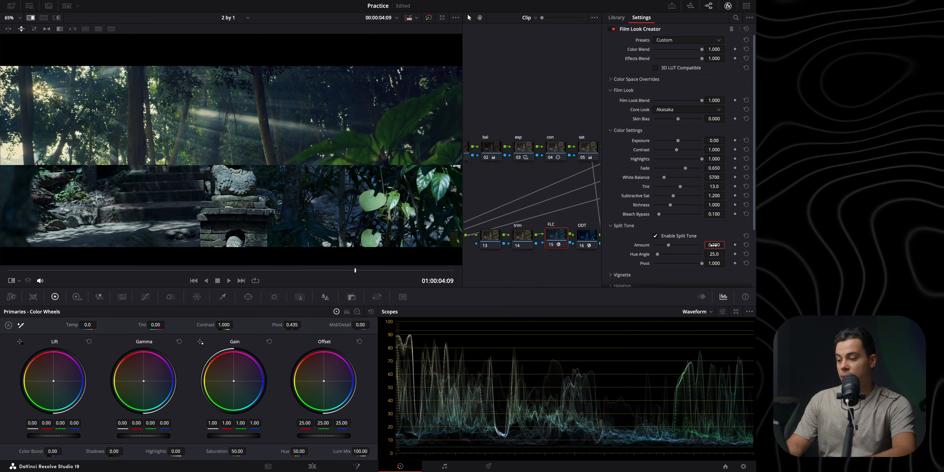
pyautogui.moveTo(355, 203); pyautogui.dragTo(345, 53)
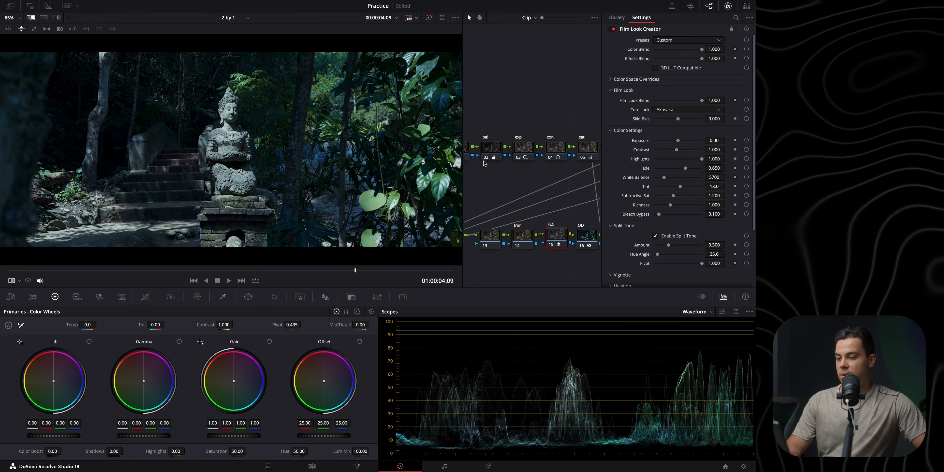
pyautogui.click(714, 246)
pyautogui.write('0.15')
pyautogui.press('Return')
pyautogui.moveTo(299, 97); pyautogui.dragTo(282, 249)
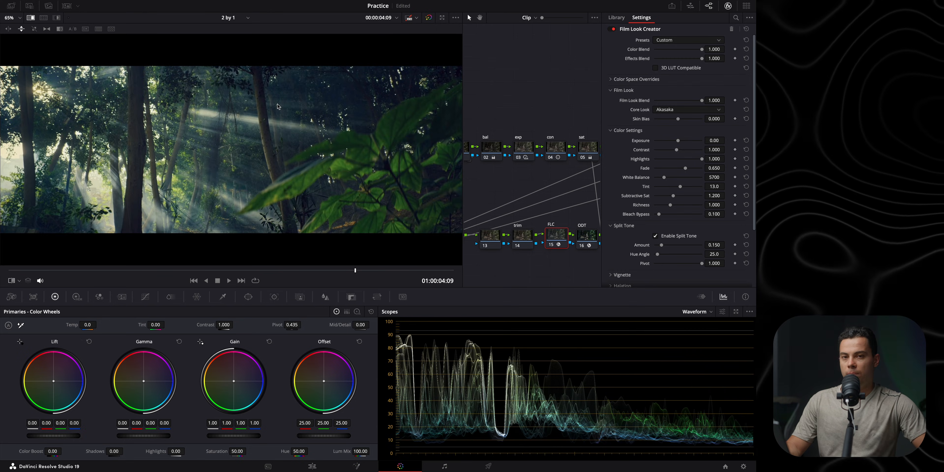
# Lower the Split Tone Pivot to 0.65 after trying 0.7, wiping between the clip and the reference still.
pyautogui.moveTo(211, 171); pyautogui.dragTo(266, 70)
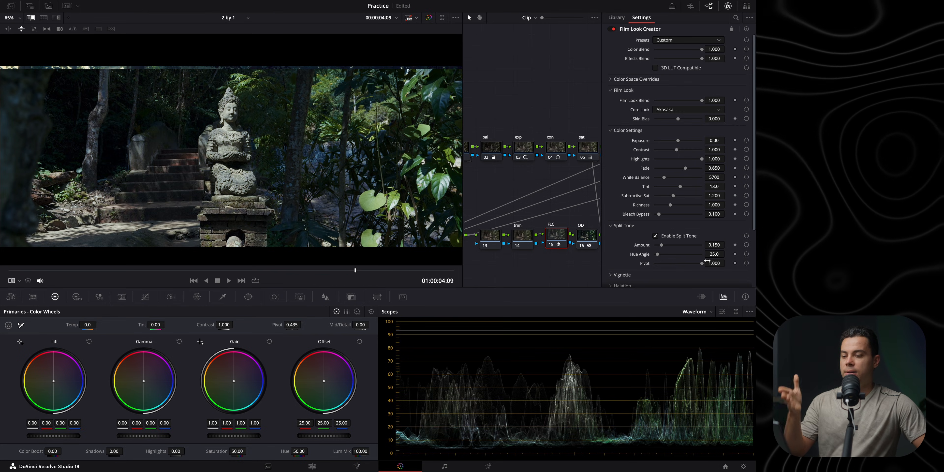
pyautogui.moveTo(658, 267); pyautogui.dragTo(672, 277)
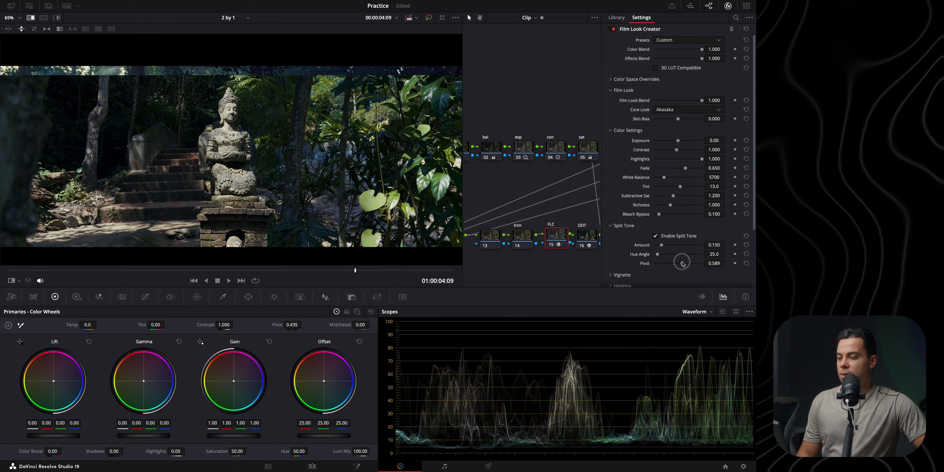
pyautogui.moveTo(681, 262); pyautogui.dragTo(685, 263)
pyautogui.click(714, 263)
pyautogui.write('0.7')
pyautogui.press('Return')
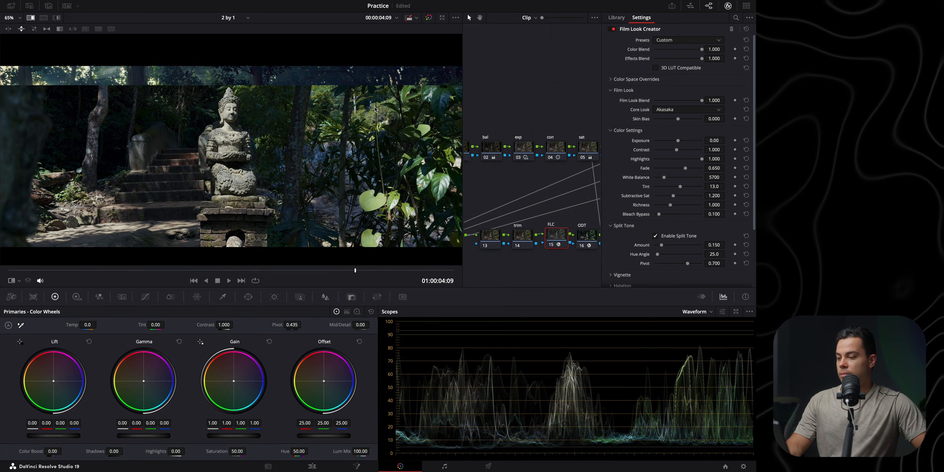
pyautogui.doubleClick(713, 263)
pyautogui.write('0.')
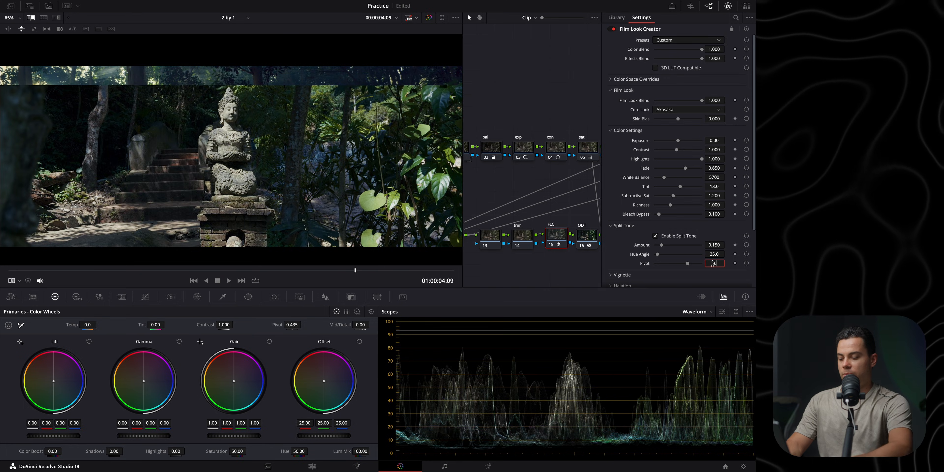
pyautogui.write('65')
pyautogui.press('Return')
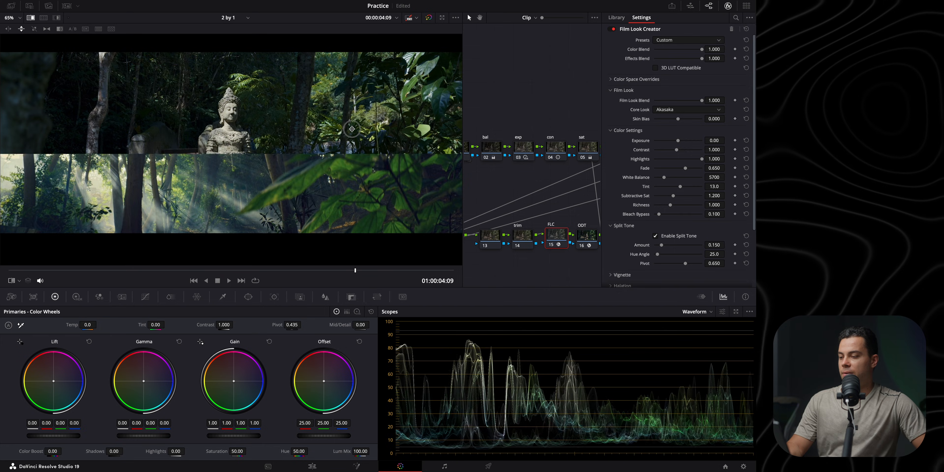
# Set the Split Tone Hue Angle to 30 and its Amount to 0.125 with the reference still wiped in.
pyautogui.moveTo(657, 256); pyautogui.dragTo(660, 257)
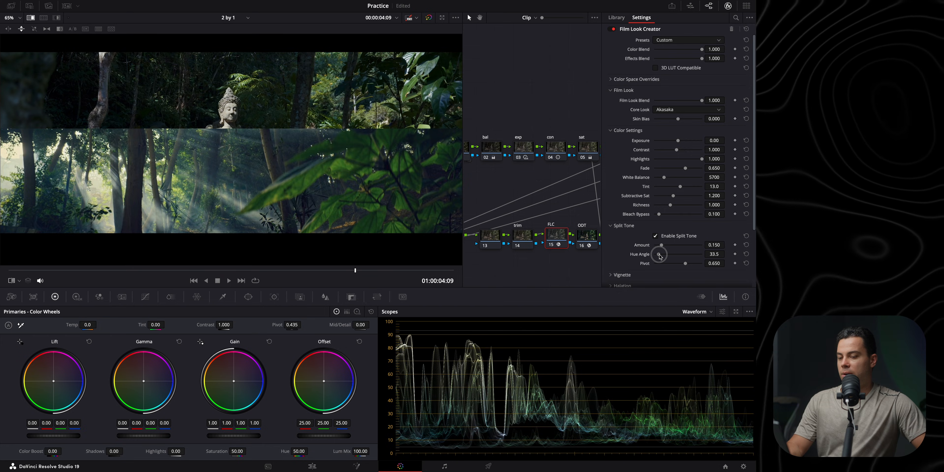
pyautogui.doubleClick(716, 254)
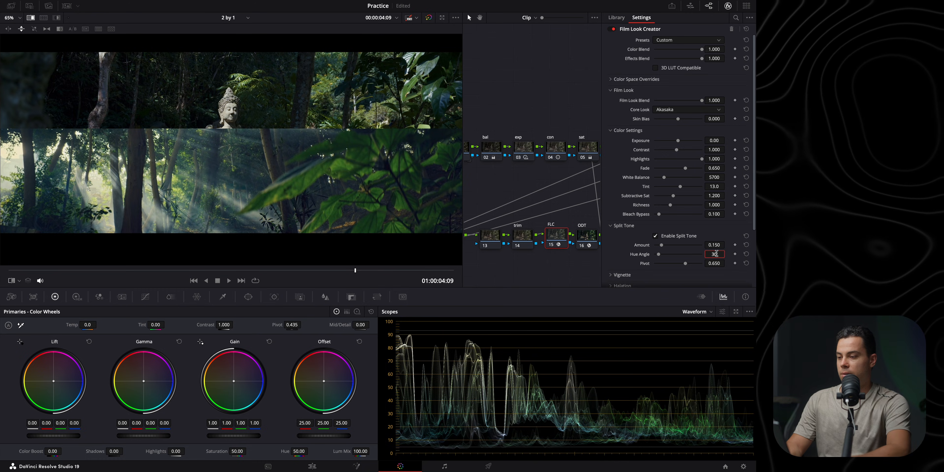
pyautogui.press('Return')
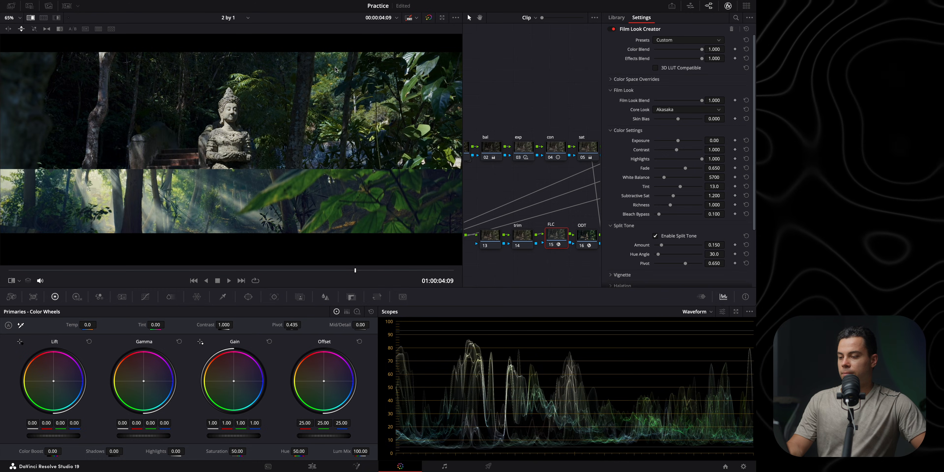
pyautogui.moveTo(662, 246); pyautogui.dragTo(664, 248)
pyautogui.doubleClick(714, 245)
pyautogui.write('0.125')
pyautogui.press('Return')
# Refine the Split Tone to a Hue Angle of 33 and a Pivot of 0.625 against the reference still.
pyautogui.moveTo(330, 110); pyautogui.dragTo(340, 228)
pyautogui.moveTo(659, 258); pyautogui.dragTo(660, 257)
pyautogui.click(715, 254)
pyautogui.write('38')
pyautogui.press('Return')
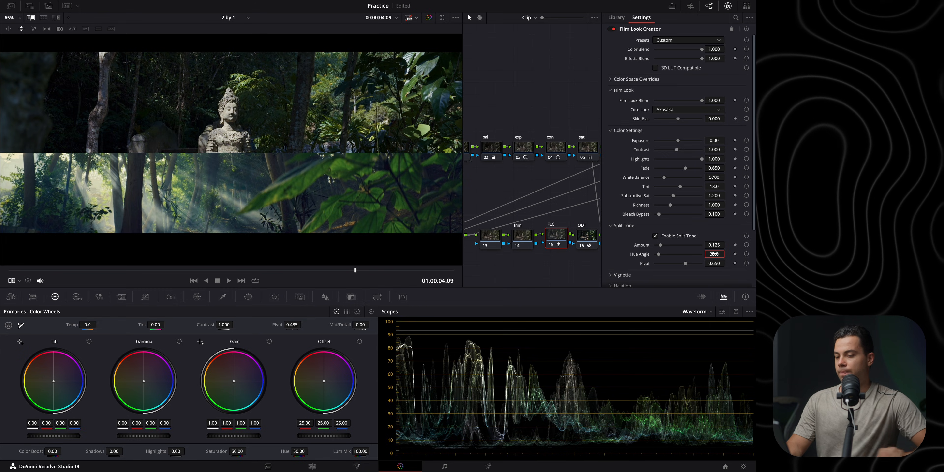
pyautogui.moveTo(688, 266); pyautogui.dragTo(680, 267)
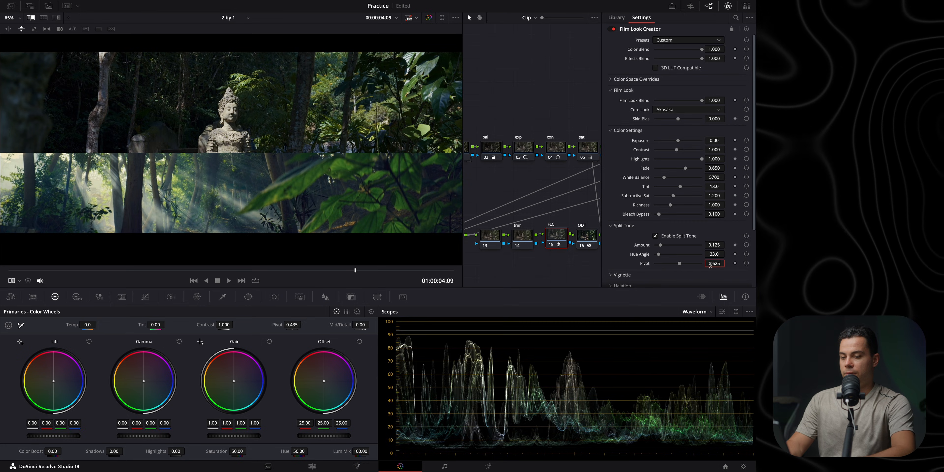
pyautogui.press('Return')
# Try the 35mm Grain in Film Look Creator, toggling it to judge its effect on the enlarged statue.
pyautogui.scroll(-4, 642, 201)
pyautogui.click(620, 236)
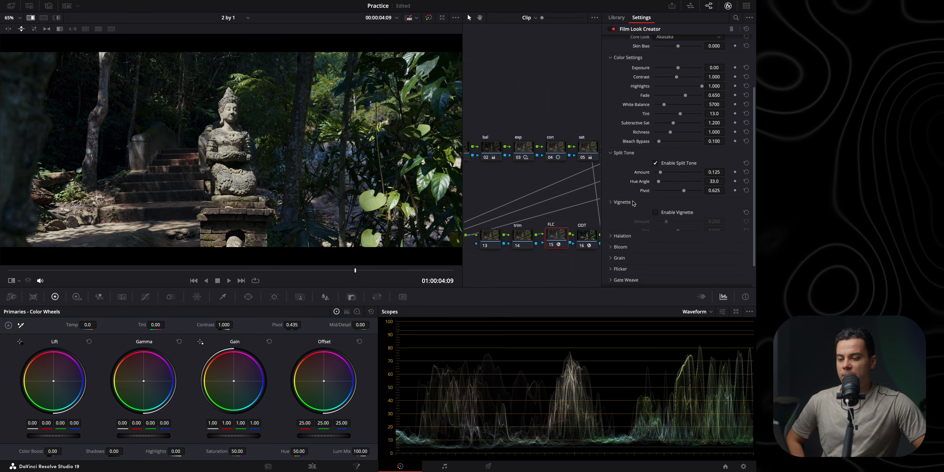
pyautogui.click(655, 246)
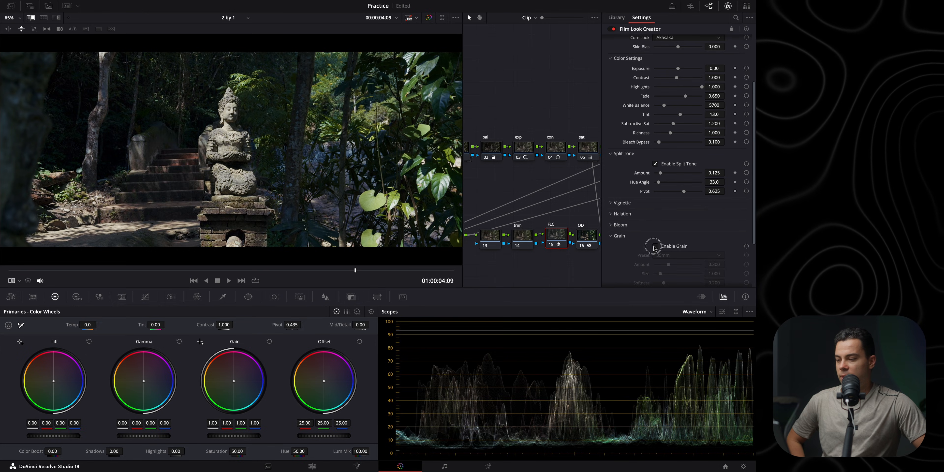
pyautogui.scroll(5, 266, 132)
pyautogui.moveTo(267, 133); pyautogui.dragTo(268, 227)
pyautogui.click(654, 247)
pyautogui.click(654, 246)
pyautogui.click(654, 247)
pyautogui.click(655, 247)
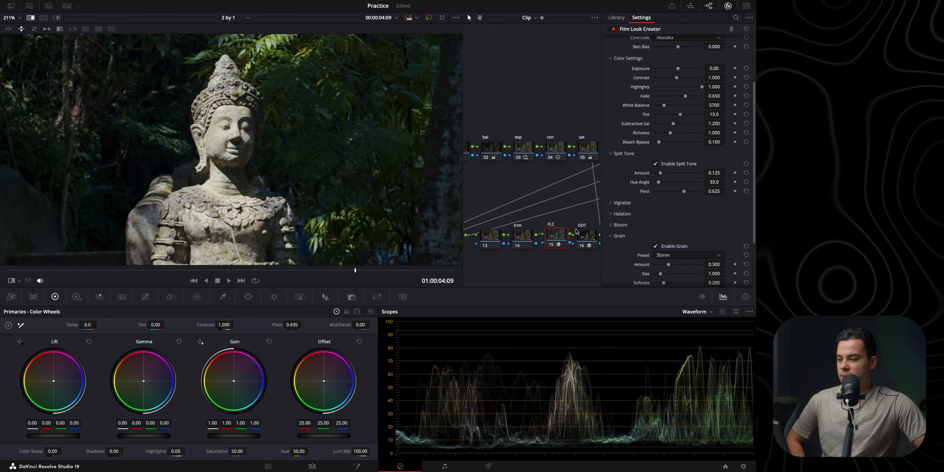
# Try a Grain Amount of 0.1, inspect the steps and the statue's face up close, and disable Grain.
pyautogui.moveTo(110, 242); pyautogui.dragTo(297, 80)
pyautogui.moveTo(250, 132); pyautogui.dragTo(300, 121)
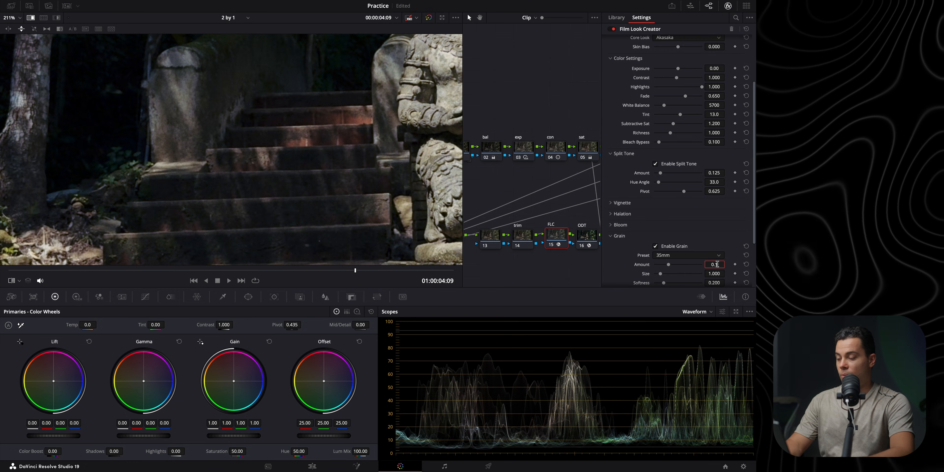
pyautogui.moveTo(366, 91); pyautogui.dragTo(302, 194)
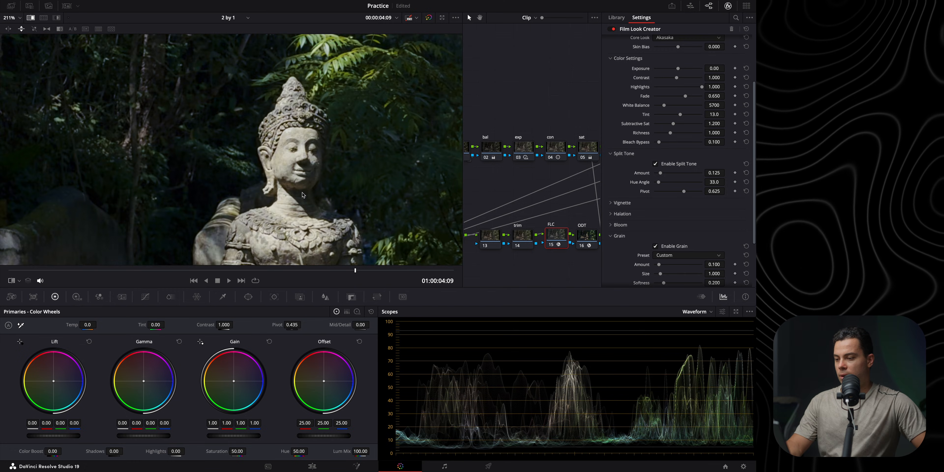
pyautogui.scroll(5, 328, 163)
pyautogui.moveTo(348, 151); pyautogui.dragTo(232, 167)
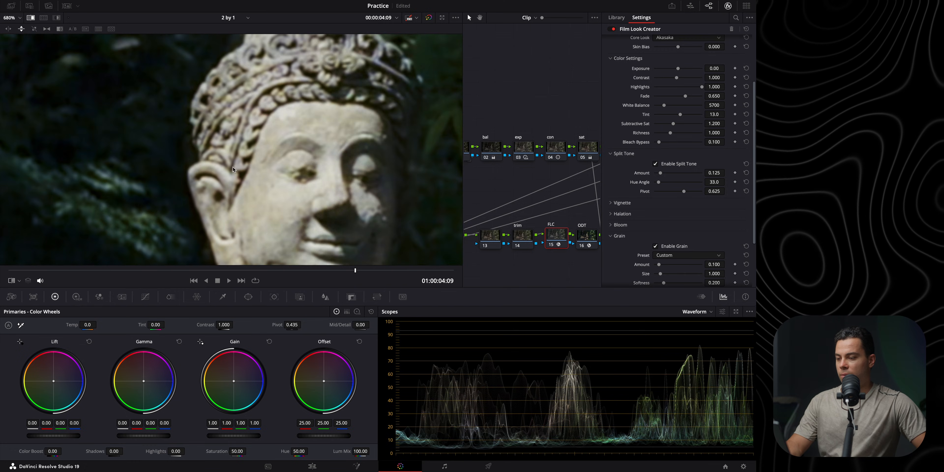
pyautogui.moveTo(331, 174); pyautogui.dragTo(338, 142)
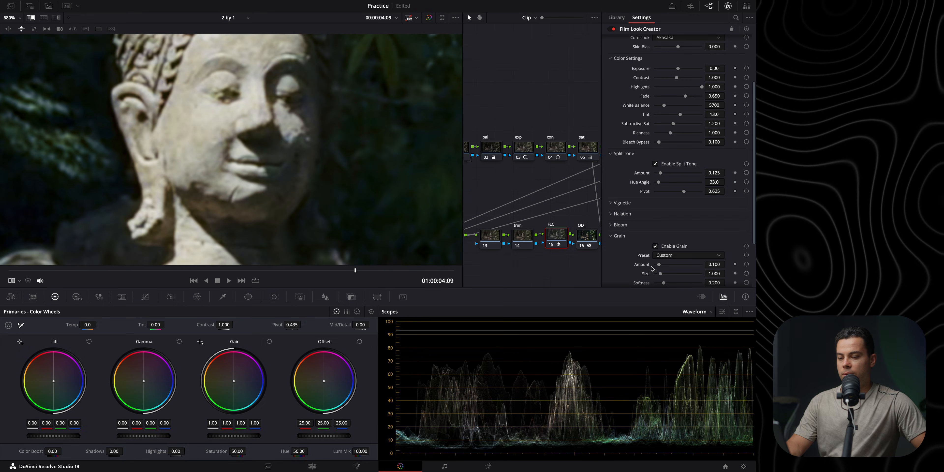
pyautogui.click(655, 247)
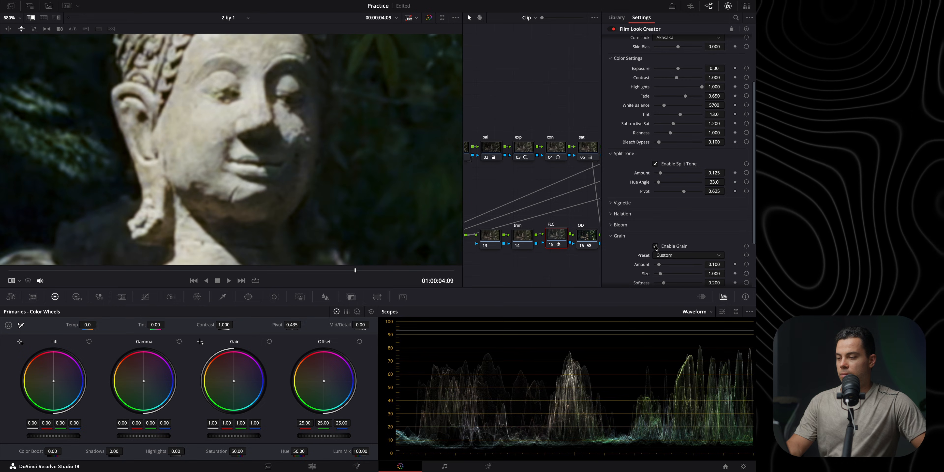
# Enable Bloom in Film Look Creator with a Radius of 15 and an Amount of 0.25.
pyautogui.scroll(-2, 630, 219)
pyautogui.click(623, 198)
pyautogui.click(656, 206)
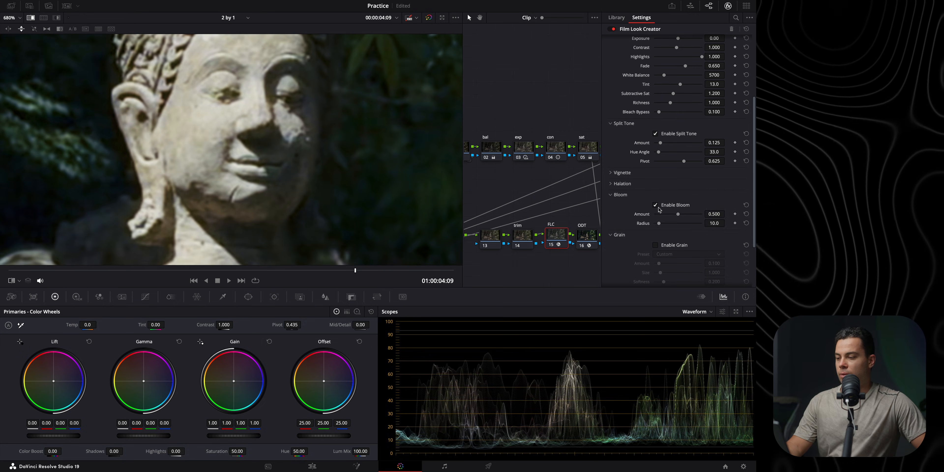
pyautogui.scroll(-5, 314, 153)
pyautogui.moveTo(660, 224)
pyautogui.mouseDown()
pyautogui.moveTo(681, 225)
pyautogui.moveTo(639, 227)
pyautogui.moveTo(667, 226)
pyautogui.mouseUp()
pyautogui.doubleClick(711, 224)
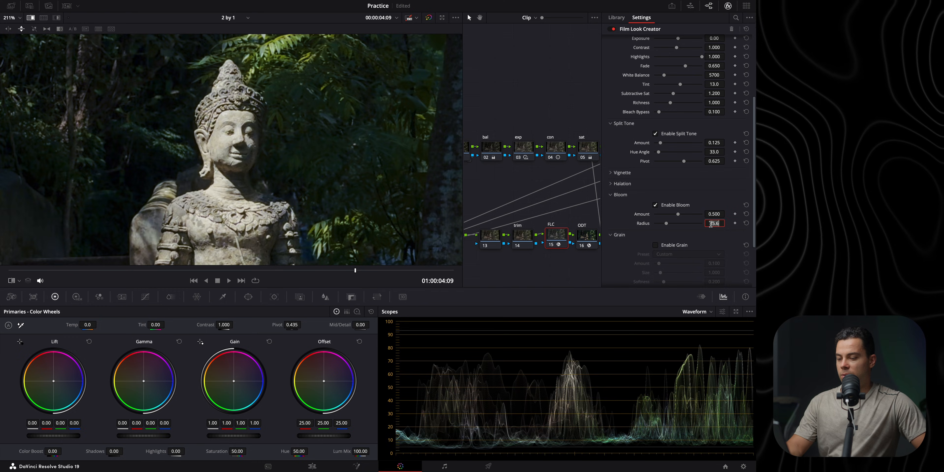
pyautogui.write('15')
pyautogui.press('Return')
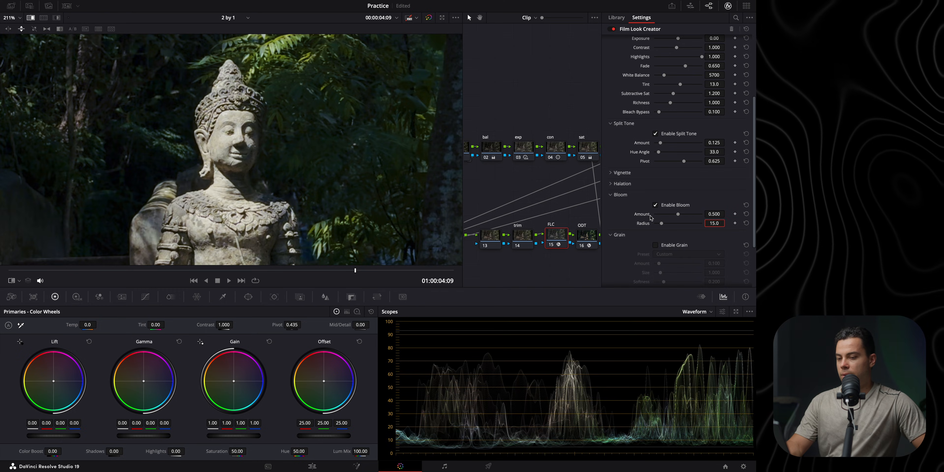
pyautogui.moveTo(678, 214); pyautogui.dragTo(661, 214)
pyautogui.click(711, 215)
pyautogui.write('0')
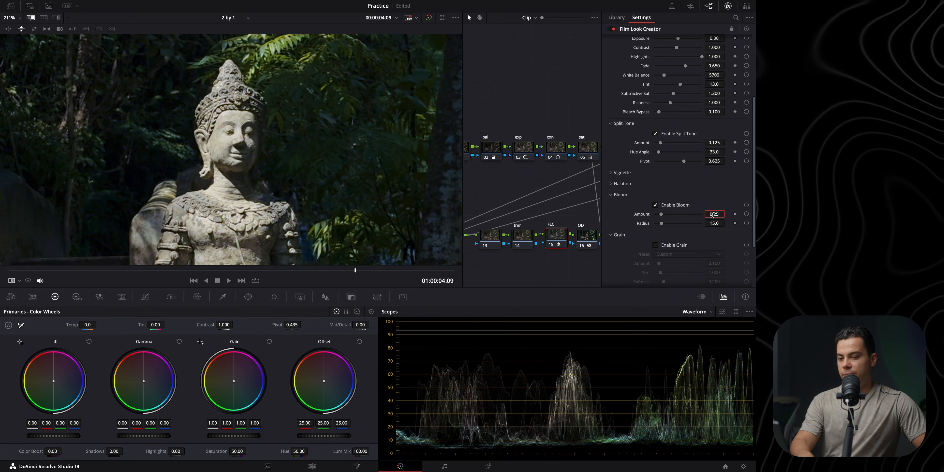
# Compare the statue's face with Bloom on and off.
pyautogui.click(656, 206)
pyautogui.click(655, 206)
pyautogui.click(656, 205)
pyautogui.scroll(5, 258, 143)
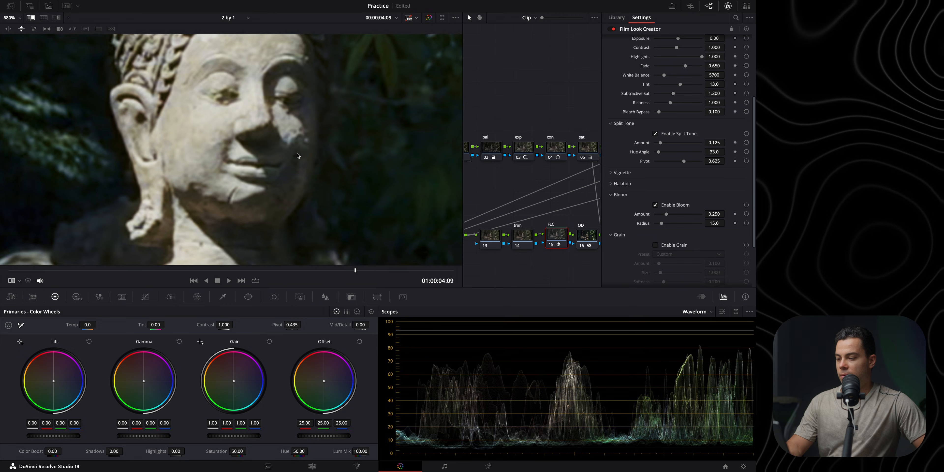
pyautogui.click(655, 206)
pyautogui.click(655, 206)
pyautogui.click(656, 205)
pyautogui.click(655, 206)
pyautogui.click(656, 205)
pyautogui.click(655, 206)
pyautogui.click(656, 205)
pyautogui.click(656, 205)
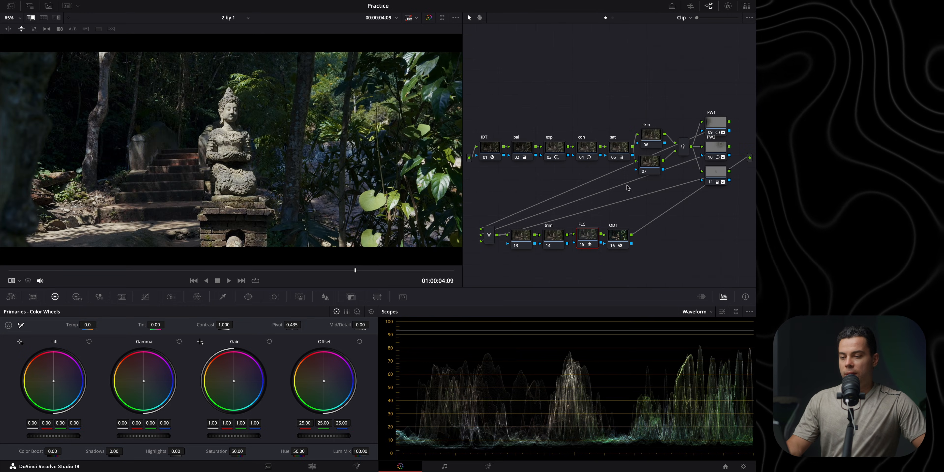
# Move node 07 farther below the skin node and open its ColorSlice controls.
pyautogui.moveTo(648, 162); pyautogui.dragTo(656, 174)
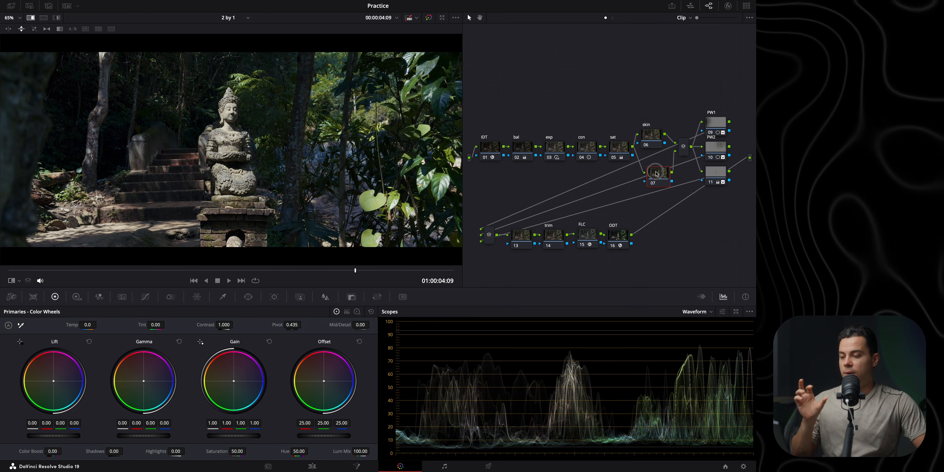
pyautogui.moveTo(656, 174); pyautogui.dragTo(657, 175)
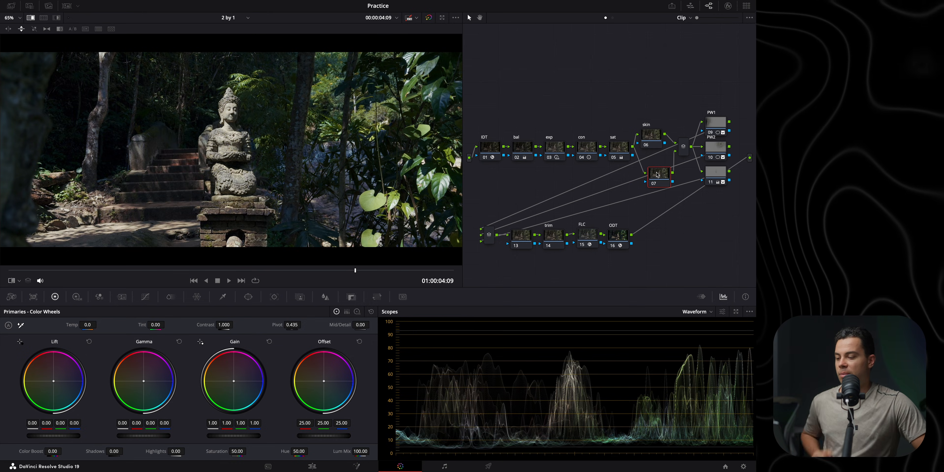
pyautogui.click(171, 298)
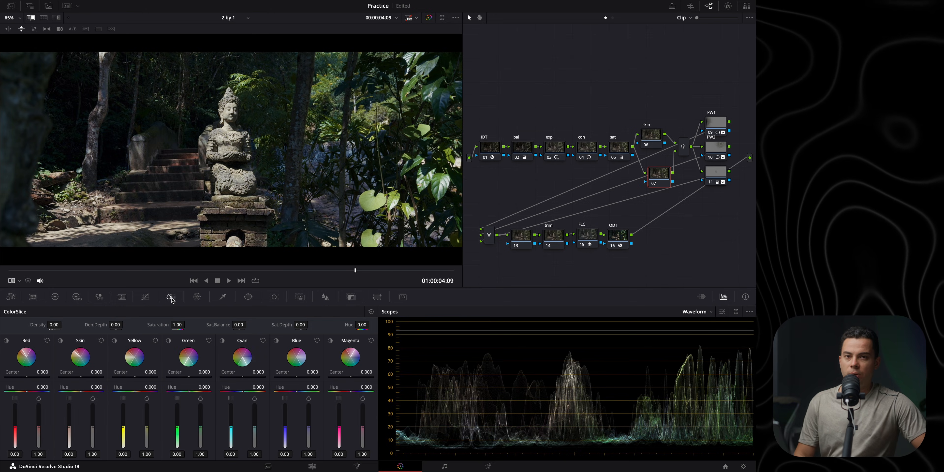
pyautogui.click(144, 297)
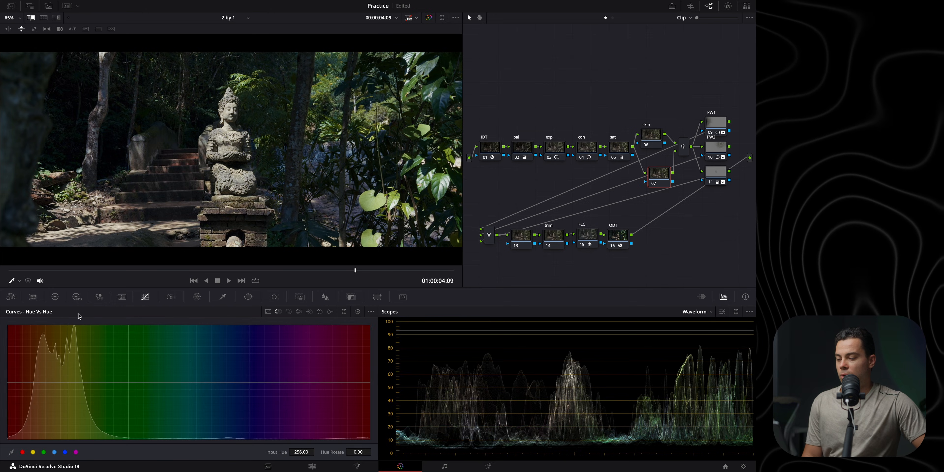
pyautogui.click(171, 297)
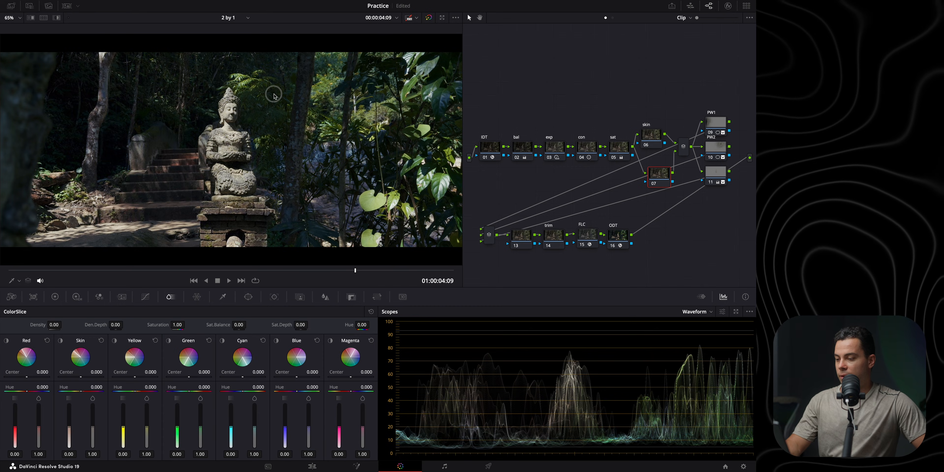
# Raise the ColorSlice Yellow density to 0.10 and saturation to 1.10 with the reference still wiped in.
pyautogui.moveTo(267, 209); pyautogui.dragTo(270, 168)
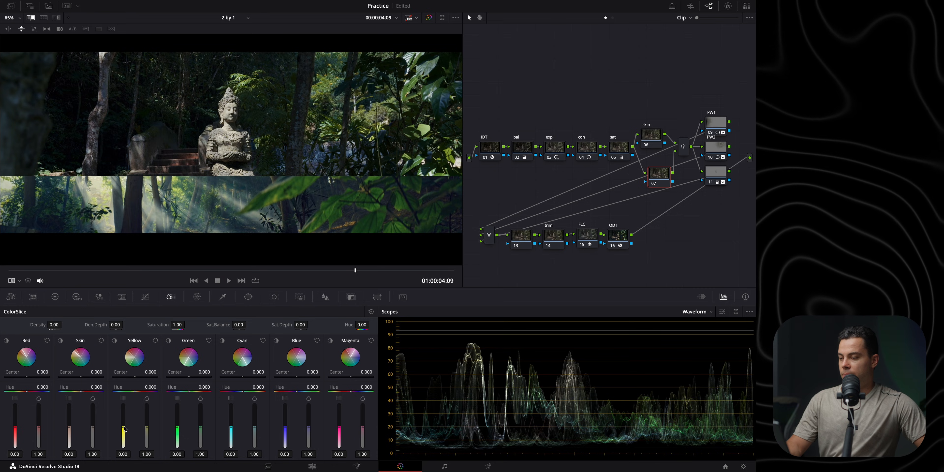
pyautogui.moveTo(124, 429); pyautogui.dragTo(124, 424)
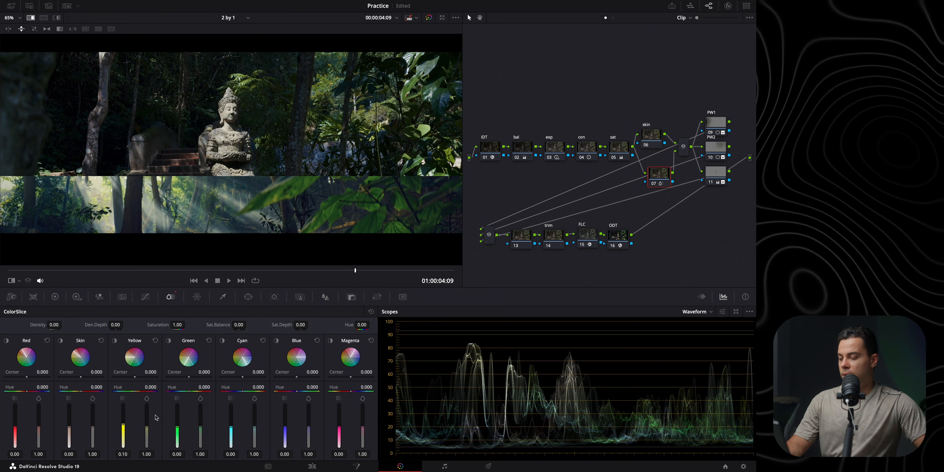
pyautogui.moveTo(148, 430); pyautogui.dragTo(145, 426)
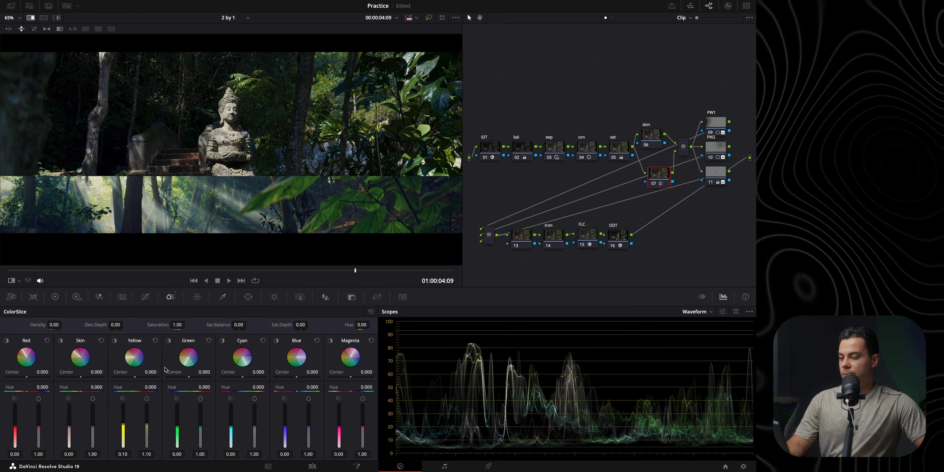
# Shift the ColorSlice Yellow Hue to 0.050, wiping the reference still in and out to compare the foliage.
pyautogui.moveTo(237, 182); pyautogui.dragTo(231, 207)
pyautogui.moveTo(144, 387); pyautogui.dragTo(4, 392)
pyautogui.moveTo(370, 228); pyautogui.dragTo(524, 221)
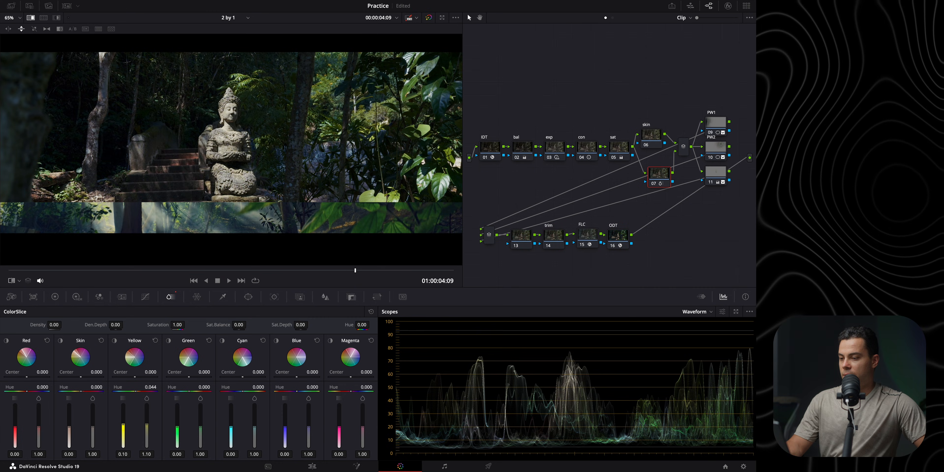
pyautogui.moveTo(142, 387); pyautogui.dragTo(167, 387)
pyautogui.press('super+w')
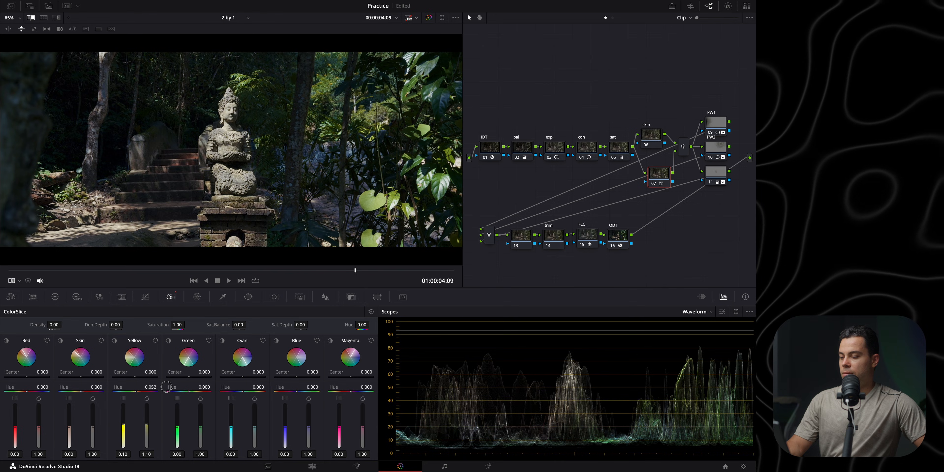
pyautogui.press('super+w')
pyautogui.moveTo(271, 194); pyautogui.dragTo(252, 223)
pyautogui.hotkey('alt', 'w')
pyautogui.press('super+w')
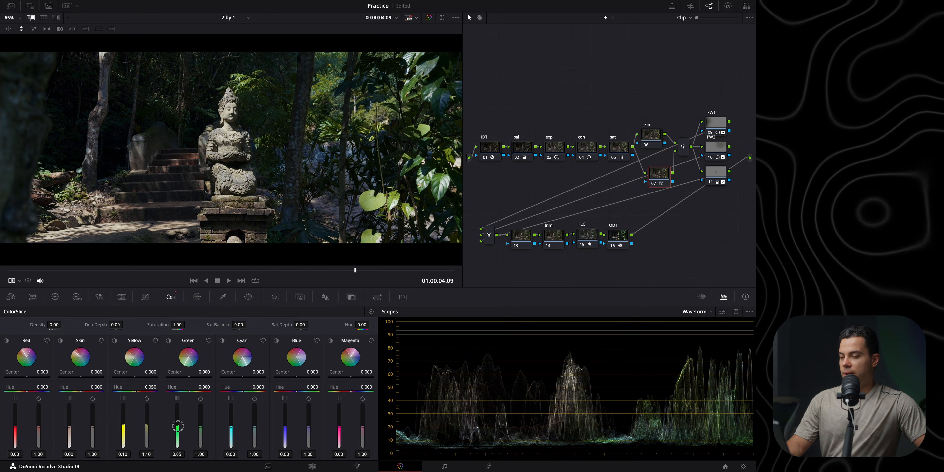
# Set the ColorSlice Green density to 0.15 and saturation to 1.26, keep its Hue at 0.000, and shift the Yellow Hue to 0.066.
pyautogui.moveTo(178, 424); pyautogui.dragTo(201, 422)
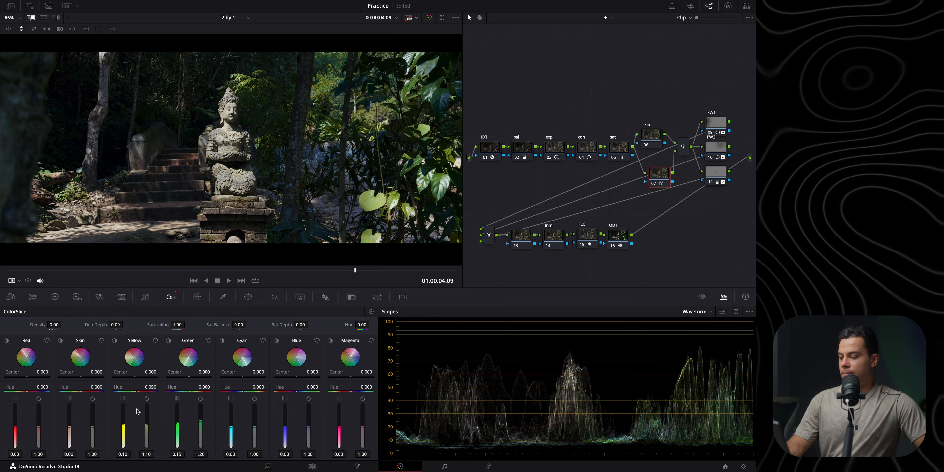
pyautogui.moveTo(210, 387)
pyautogui.mouseDown()
pyautogui.moveTo(186, 387)
pyautogui.moveTo(217, 389)
pyautogui.moveTo(125, 388)
pyautogui.moveTo(203, 387)
pyautogui.mouseUp()
pyautogui.doubleClick(171, 387)
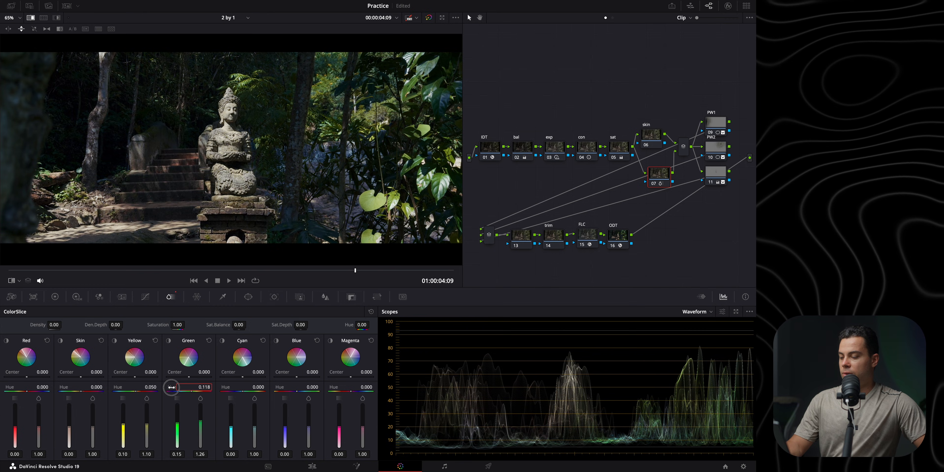
pyautogui.moveTo(117, 391); pyautogui.dragTo(145, 391)
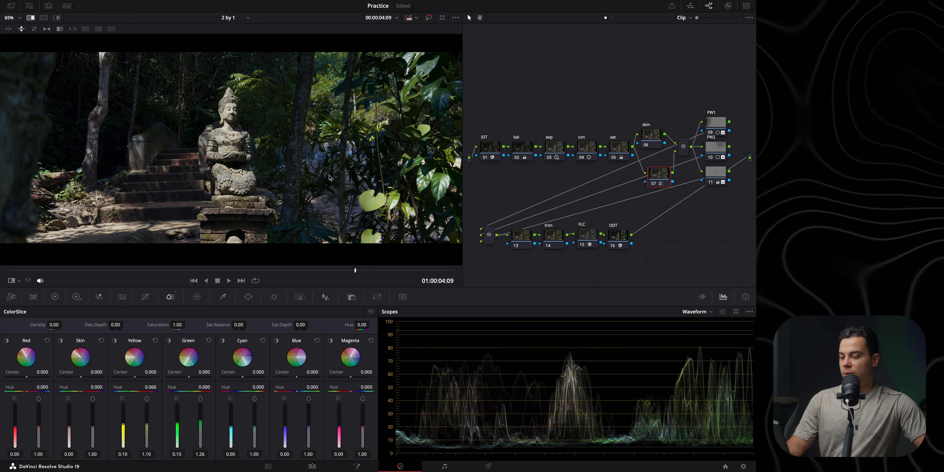
# Preview the Cyan and Blue slices, then set Cyan density to 0.17, Blue density to 0.23 and both saturations to 0.70.
pyautogui.click(222, 342)
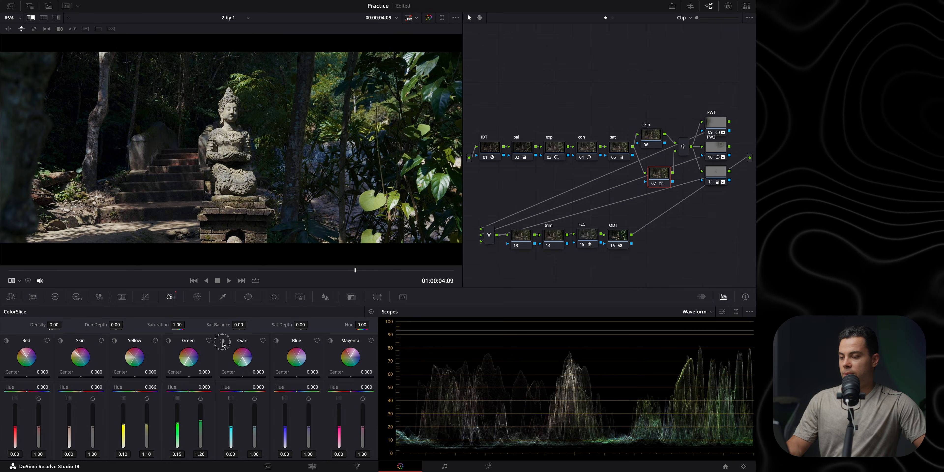
pyautogui.click(222, 342)
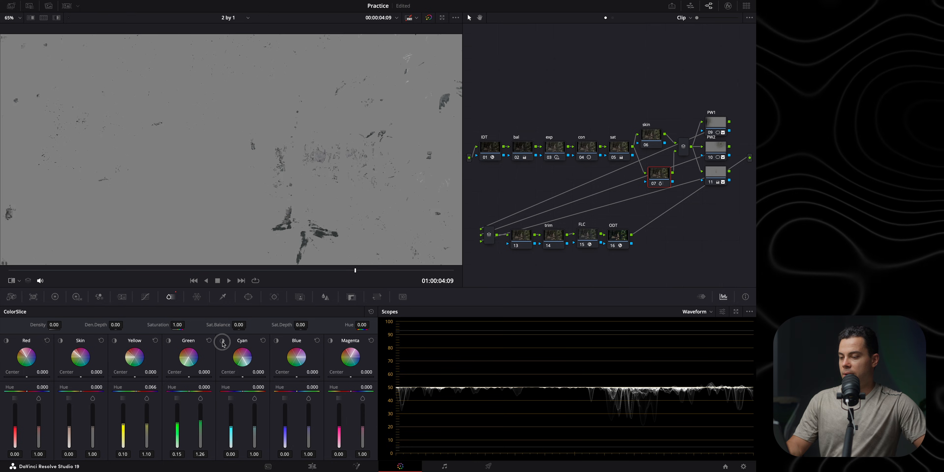
pyautogui.click(276, 341)
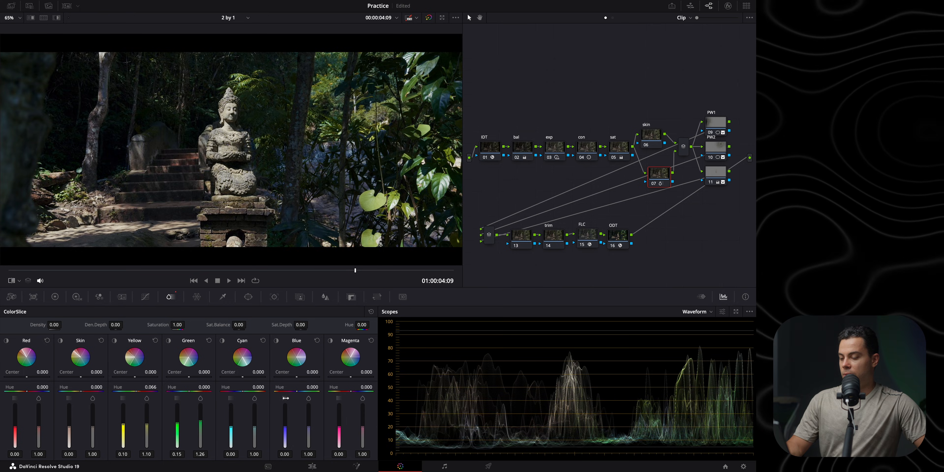
pyautogui.moveTo(310, 433); pyautogui.dragTo(231, 419)
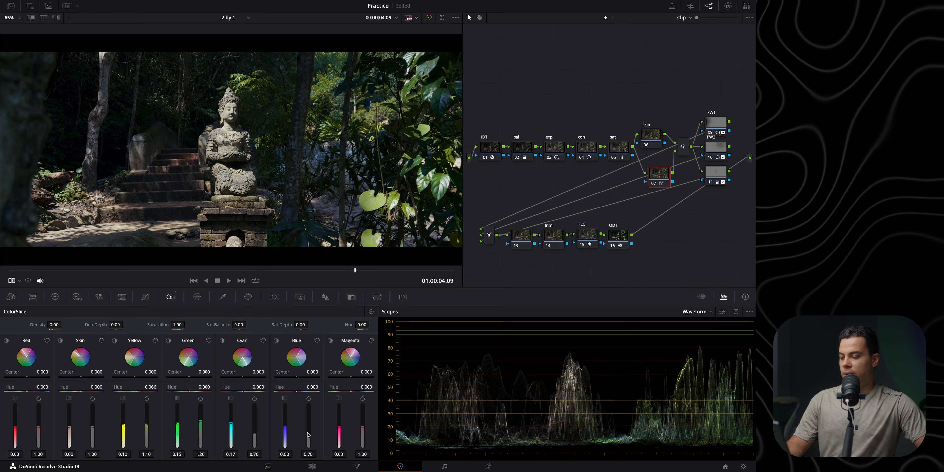
pyautogui.moveTo(284, 428)
pyautogui.mouseDown()
pyautogui.moveTo(284, 416)
pyautogui.moveTo(284, 424)
pyautogui.mouseUp()
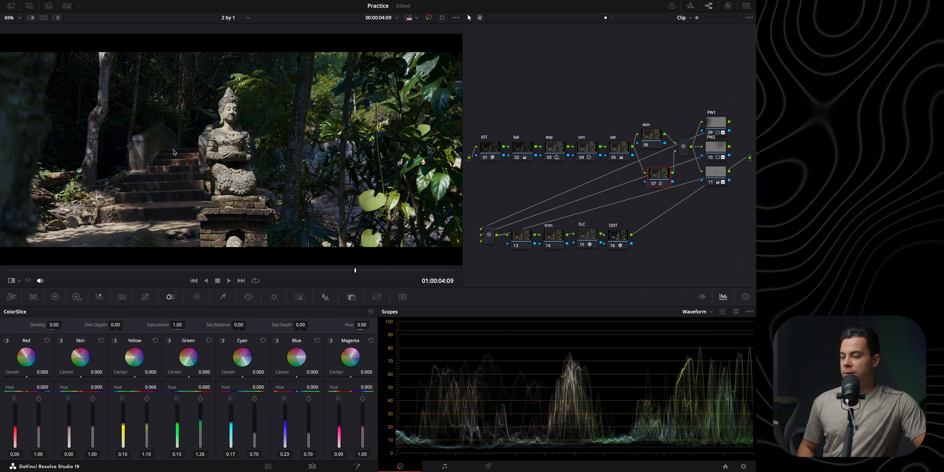
# Set the ColorSlice Skin density to 0.06 and saturation to 1.05, testing hue shifts in both directions.
pyautogui.click(60, 341)
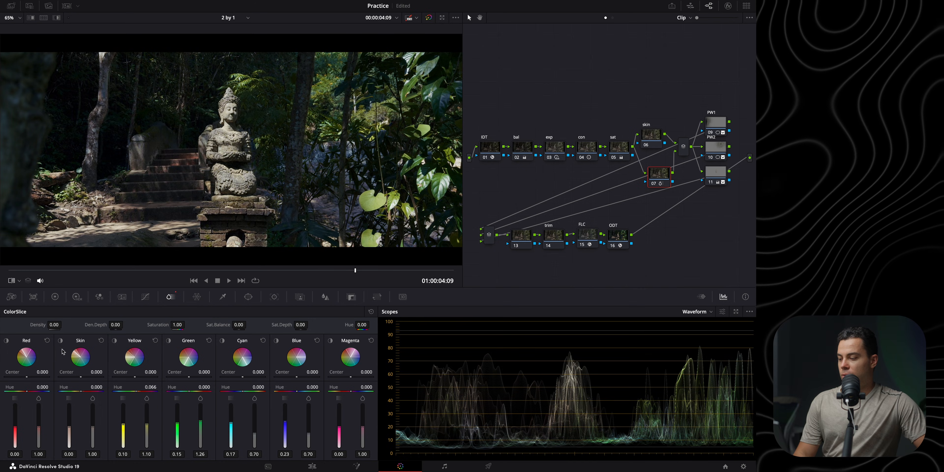
pyautogui.moveTo(94, 386)
pyautogui.mouseDown()
pyautogui.moveTo(52, 386)
pyautogui.moveTo(147, 386)
pyautogui.moveTo(110, 389)
pyautogui.mouseUp()
pyautogui.doubleClick(69, 387)
pyautogui.write('0')
pyautogui.press('Return')
pyautogui.moveTo(69, 426); pyautogui.dragTo(94, 426)
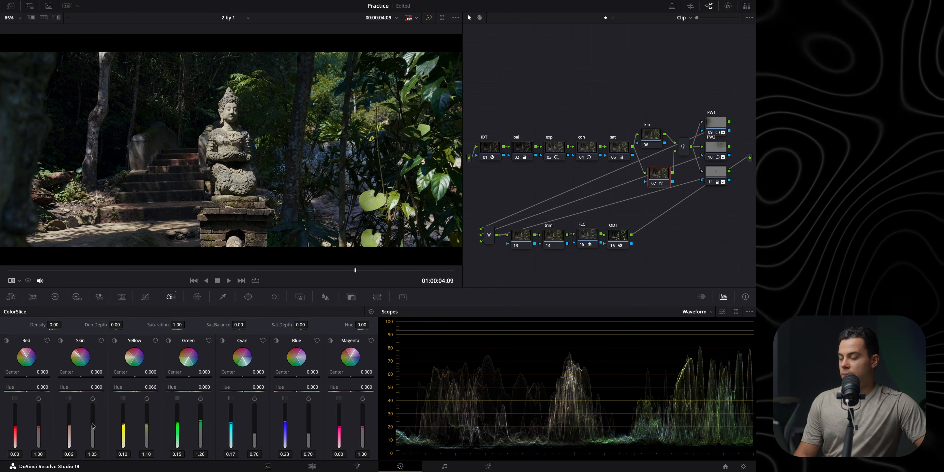
pyautogui.moveTo(95, 390)
pyautogui.mouseDown()
pyautogui.moveTo(62, 390)
pyautogui.moveTo(112, 392)
pyautogui.moveTo(78, 388)
pyautogui.mouseUp()
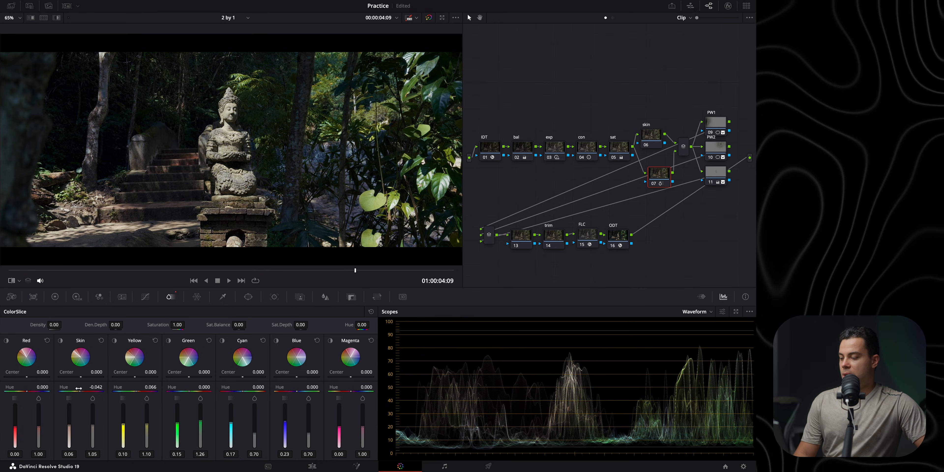
# Preview the Red and Magenta slices and reduce the Magenta saturation to 0.70, checking the ground beside the bright leaf up close.
pyautogui.click(6, 340)
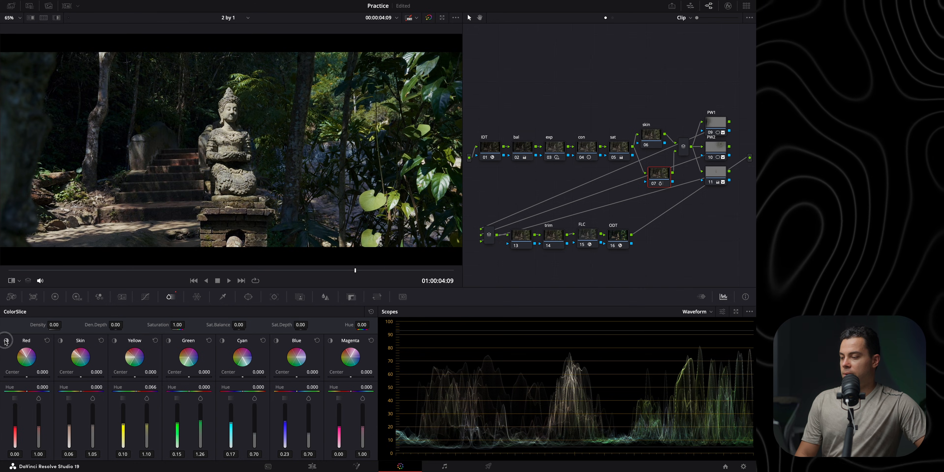
pyautogui.click(330, 340)
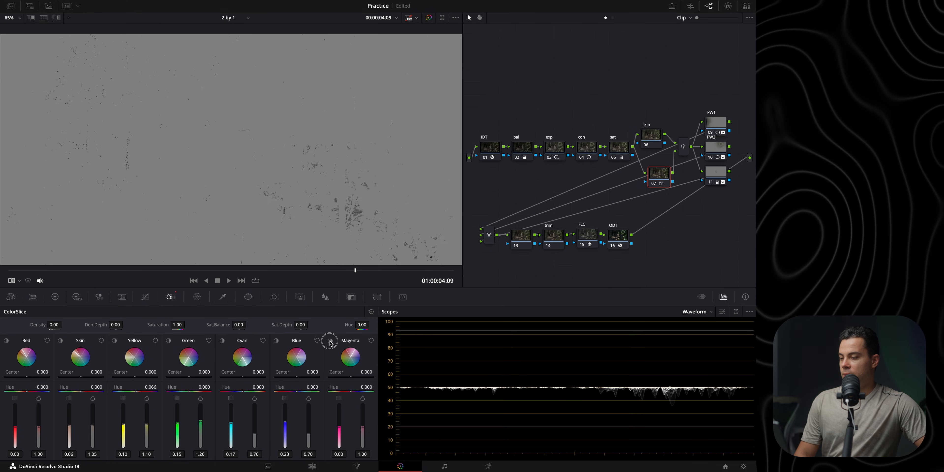
pyautogui.moveTo(363, 431); pyautogui.dragTo(363, 427)
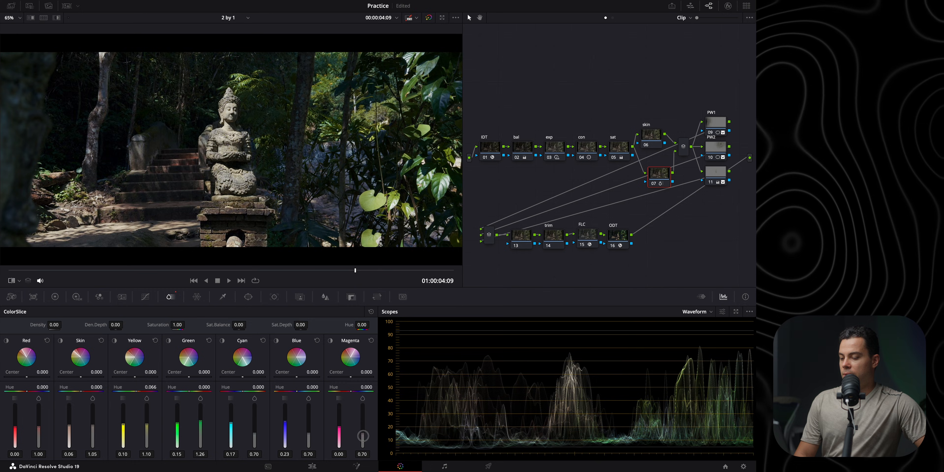
pyautogui.scroll(5, 267, 172)
pyautogui.moveTo(454, 251); pyautogui.dragTo(241, 214)
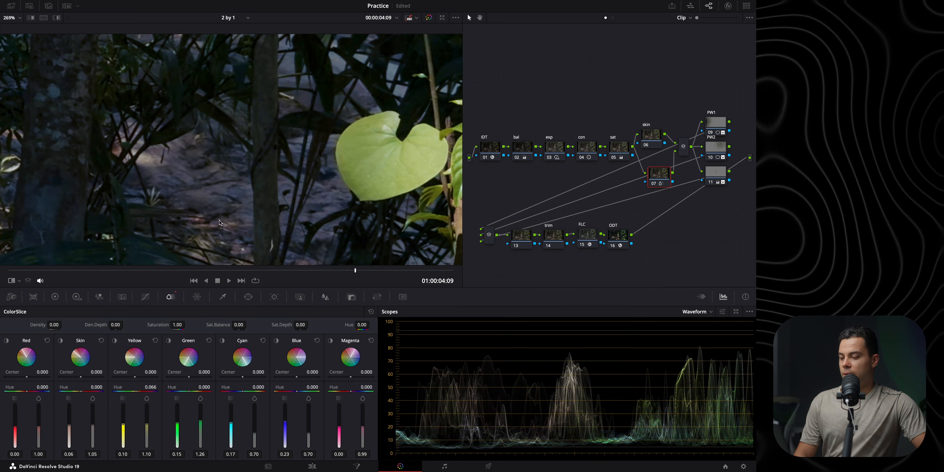
pyautogui.moveTo(362, 427)
pyautogui.mouseDown()
pyautogui.moveTo(362, 404)
pyautogui.moveTo(363, 442)
pyautogui.mouseUp()
pyautogui.hotkey('shift', 'z')
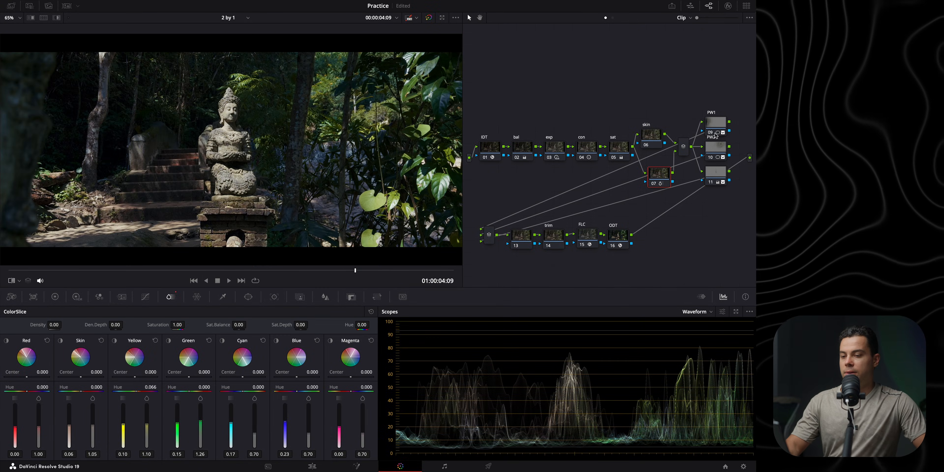
# Compare the image with node 07 on and off and against the wiped reference still.
pyautogui.click(654, 185)
pyautogui.click(655, 185)
pyautogui.click(654, 185)
pyautogui.click(653, 184)
pyautogui.press('super+w')
pyautogui.moveTo(307, 182); pyautogui.dragTo(311, 212)
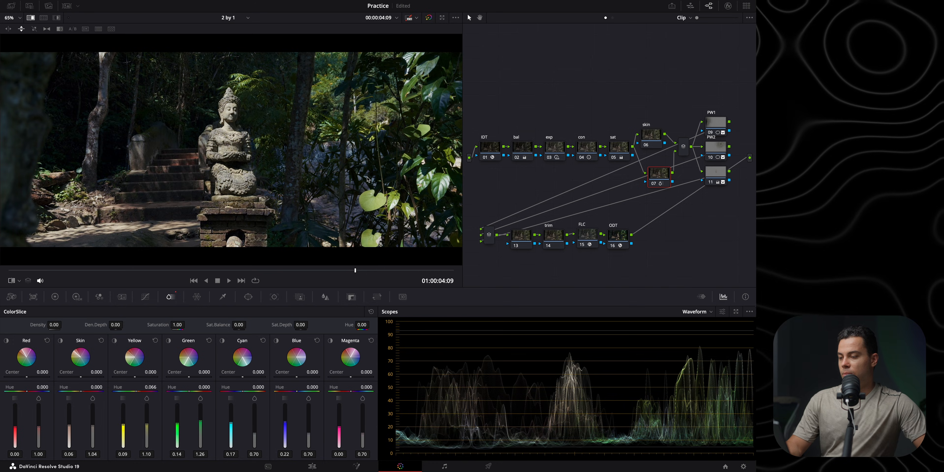
pyautogui.hotkey('ctrl', 'w')
# Move the trim node down and prepare its custom curve for luminance-only editing, checking that Editable Splines is enabled.
pyautogui.click(556, 245)
pyautogui.moveTo(555, 245); pyautogui.dragTo(556, 256)
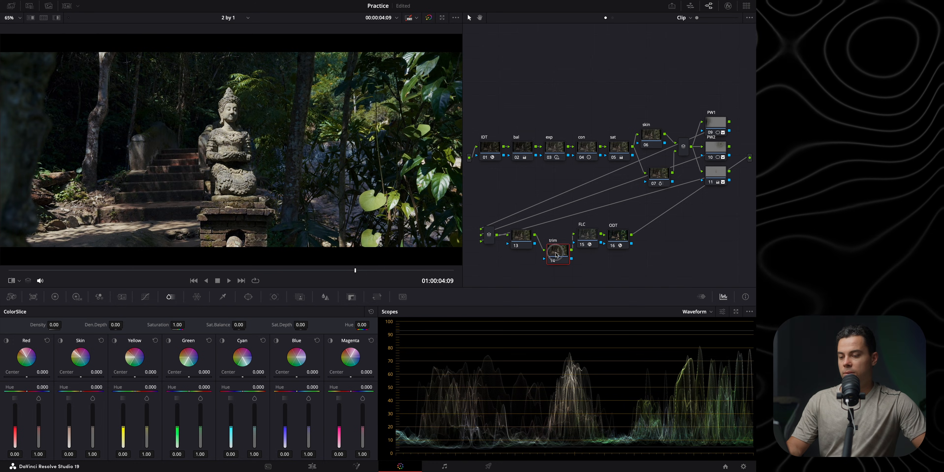
pyautogui.click(146, 297)
pyautogui.click(268, 312)
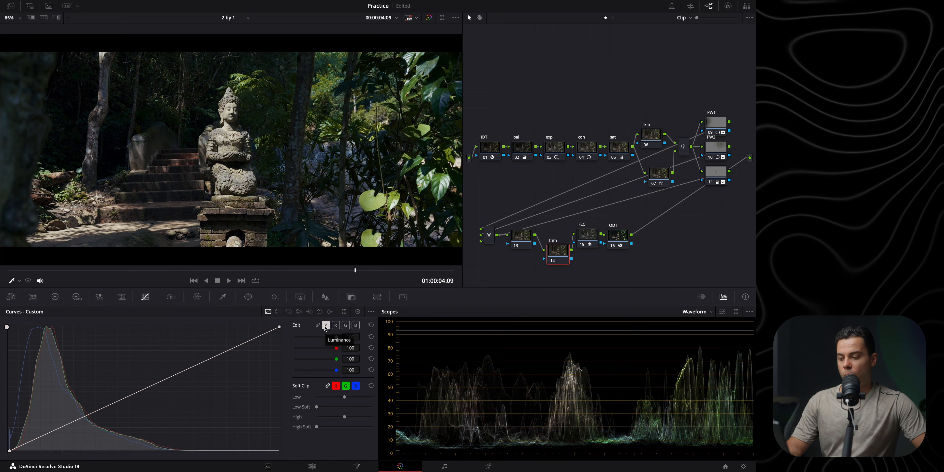
pyautogui.click(318, 326)
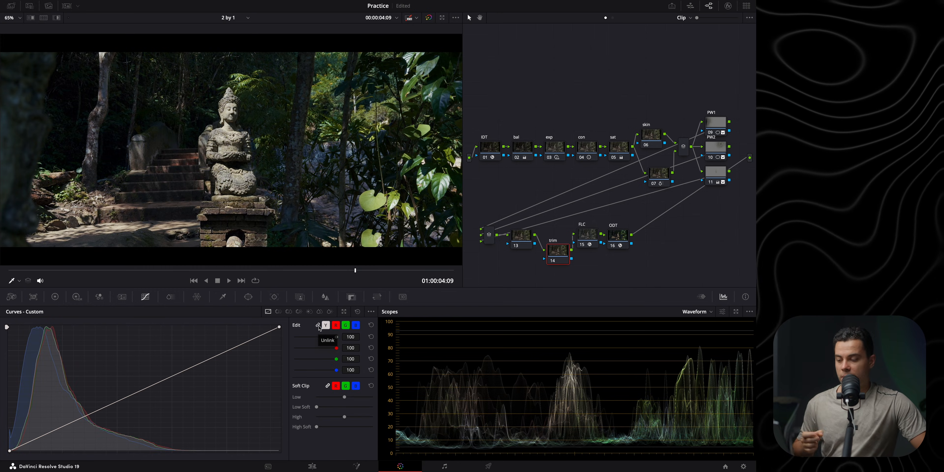
pyautogui.click(318, 326)
pyautogui.click(372, 312)
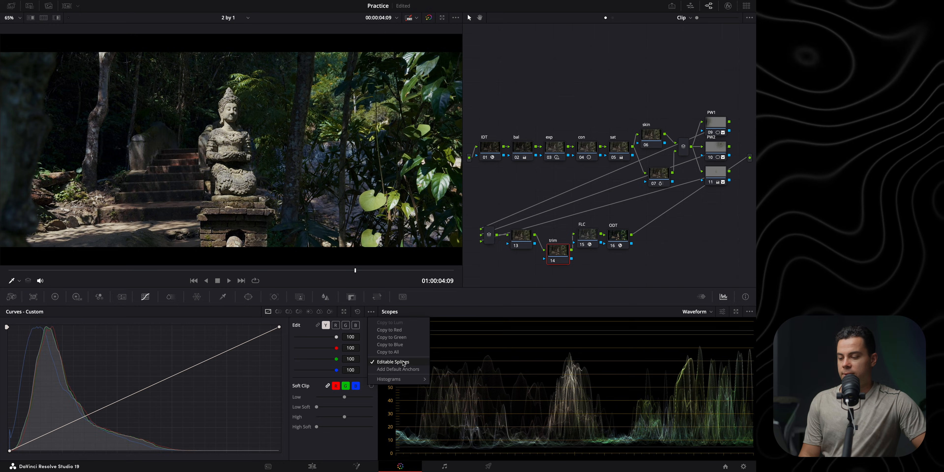
# Lift the black point of the trim node's luminance curve and wipe in the reference still to compare the shadows.
pyautogui.click(10, 451)
pyautogui.moveTo(10, 451); pyautogui.dragTo(4, 440)
pyautogui.press('super+w')
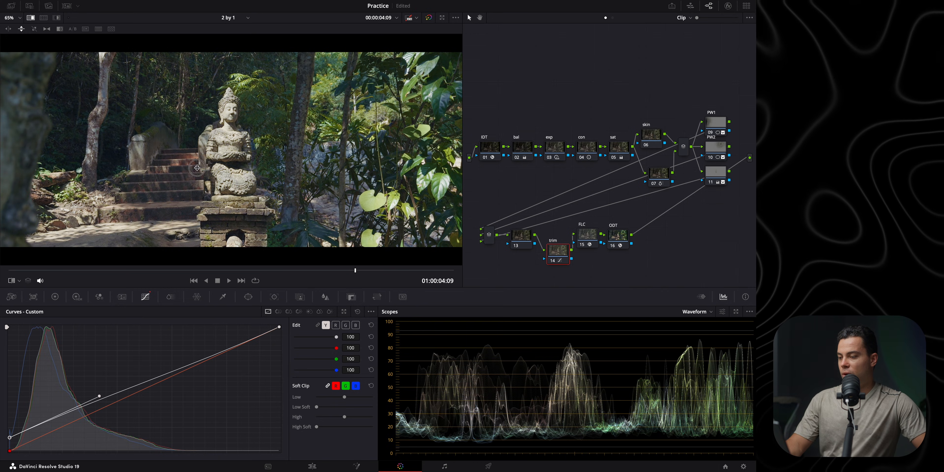
pyautogui.moveTo(196, 168); pyautogui.dragTo(179, 275)
pyautogui.moveTo(209, 111); pyautogui.dragTo(235, 249)
pyautogui.moveTo(258, 189); pyautogui.dragTo(265, 74)
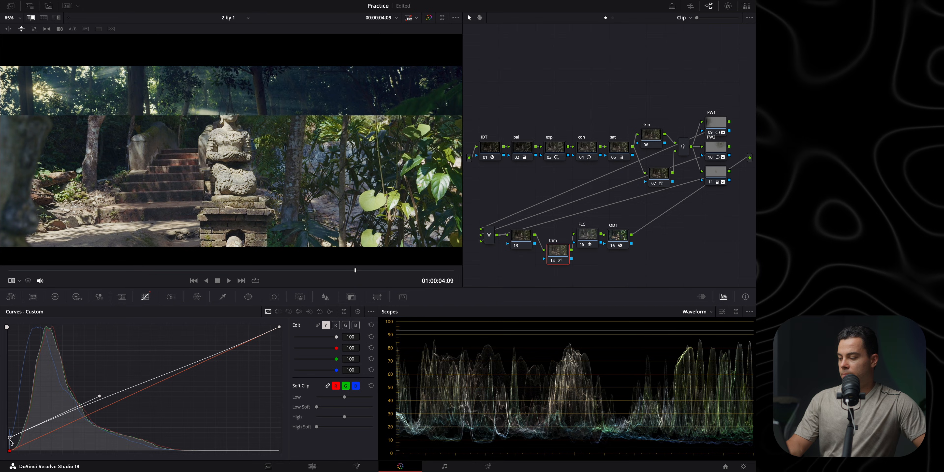
# Lower the luminance curve's black point slightly and pull its handle below the diagonal to deepen the shadows.
pyautogui.moveTo(10, 439); pyautogui.dragTo(10, 444)
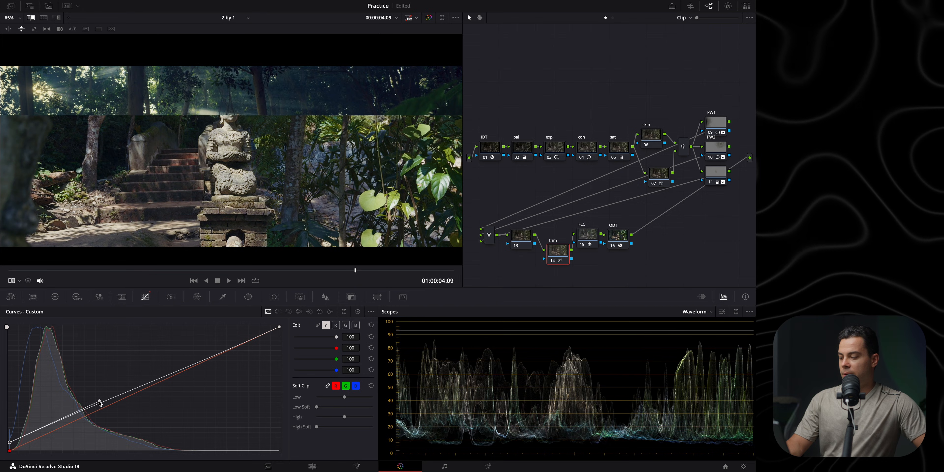
pyautogui.moveTo(11, 444); pyautogui.dragTo(2, 440)
pyautogui.moveTo(99, 398); pyautogui.dragTo(102, 418)
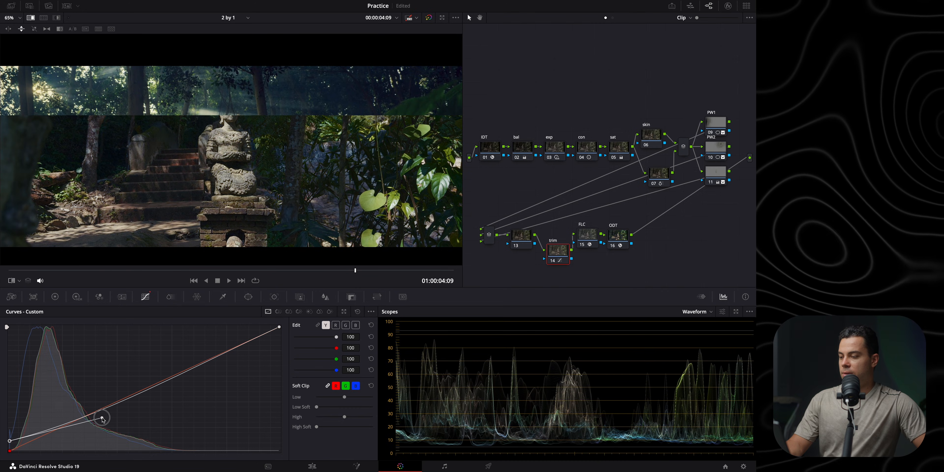
pyautogui.hotkey('ctrl', 'w')
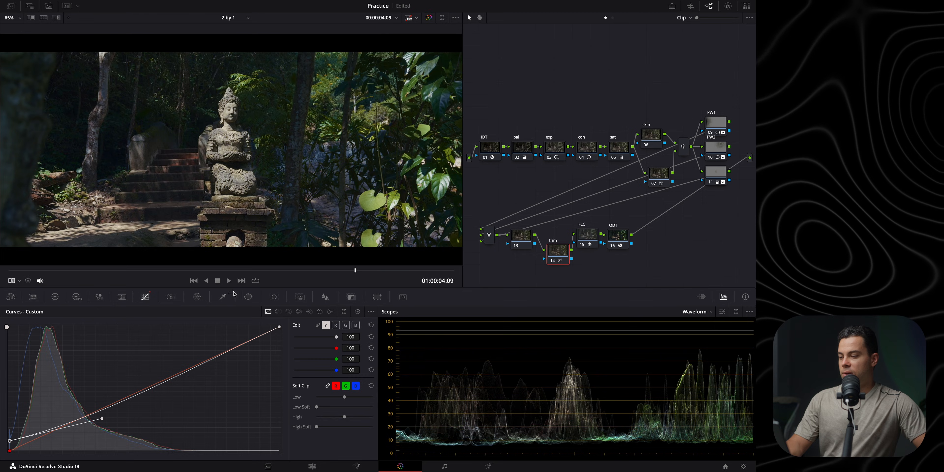
pyautogui.moveTo(103, 419); pyautogui.dragTo(99, 419)
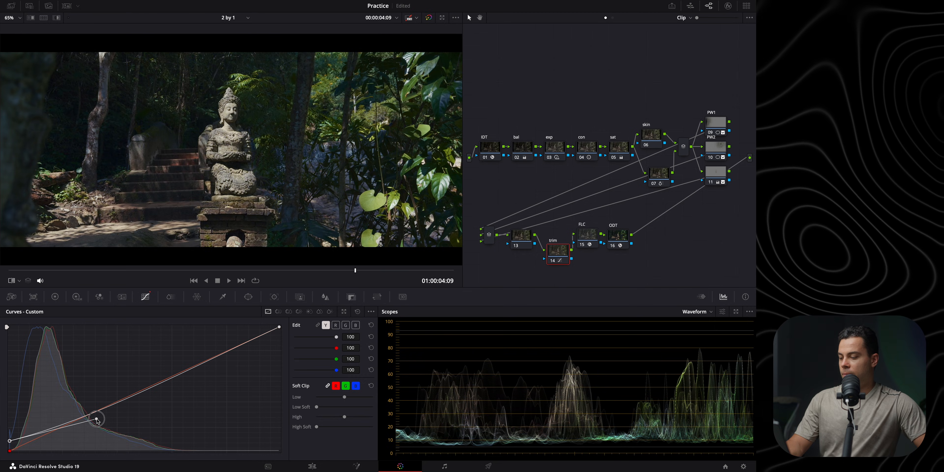
# Lower the luminance curve's white point slightly and bow its handle above the diagonal to shape the highlights.
pyautogui.moveTo(280, 328); pyautogui.dragTo(306, 337)
pyautogui.moveTo(189, 388); pyautogui.dragTo(169, 361)
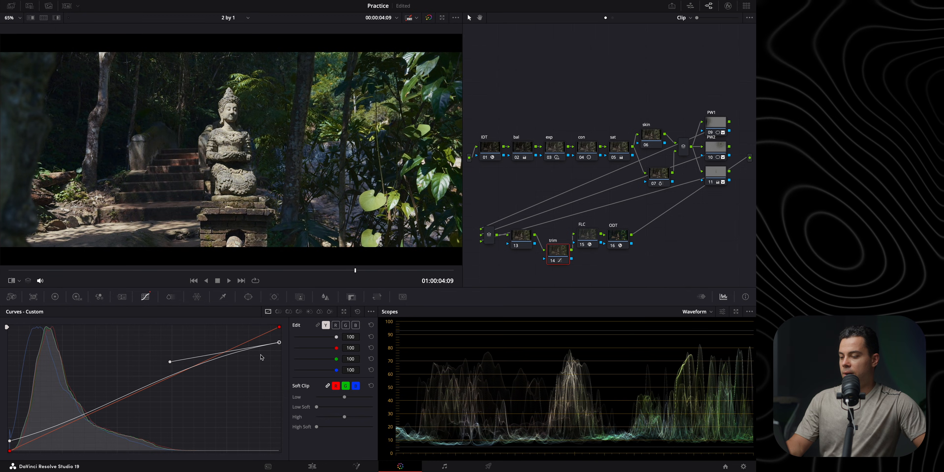
pyautogui.moveTo(279, 346); pyautogui.dragTo(285, 335)
pyautogui.moveTo(170, 352); pyautogui.dragTo(173, 359)
# Fine-tune the luminance curve's black point, white point and shadow handle against the wiped reference still.
pyautogui.moveTo(9, 443); pyautogui.dragTo(9, 443)
pyautogui.press('super+w')
pyautogui.moveTo(236, 110); pyautogui.dragTo(245, 219)
pyautogui.press('super+w')
pyautogui.press('super+w')
pyautogui.moveTo(280, 332); pyautogui.dragTo(279, 329)
pyautogui.moveTo(10, 444); pyautogui.dragTo(9, 443)
pyautogui.moveTo(97, 422); pyautogui.dragTo(98, 423)
pyautogui.moveTo(9, 443); pyautogui.dragTo(9, 444)
# Toggle the reference still for comparison and nudge the luminance curve's highlight handle slightly.
pyautogui.press('super+w')
pyautogui.press('super+w')
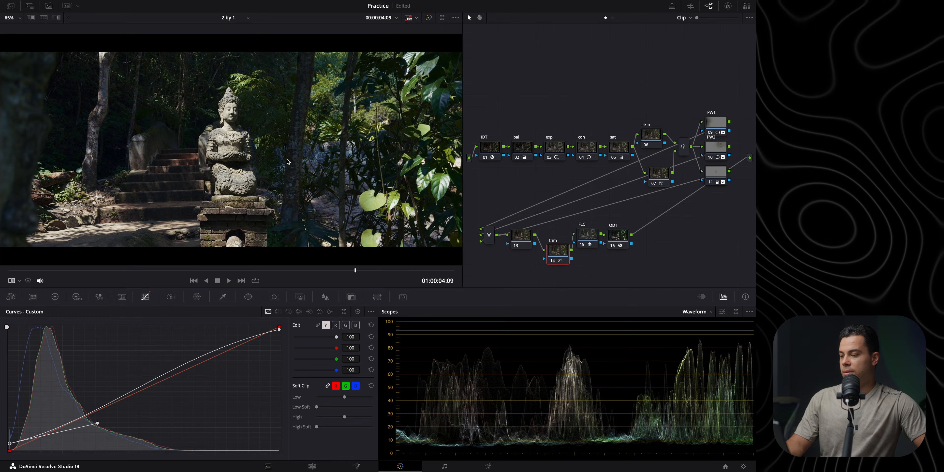
pyautogui.press('super+w')
pyautogui.press('super+w')
pyautogui.click(279, 329)
pyautogui.moveTo(174, 354); pyautogui.dragTo(175, 355)
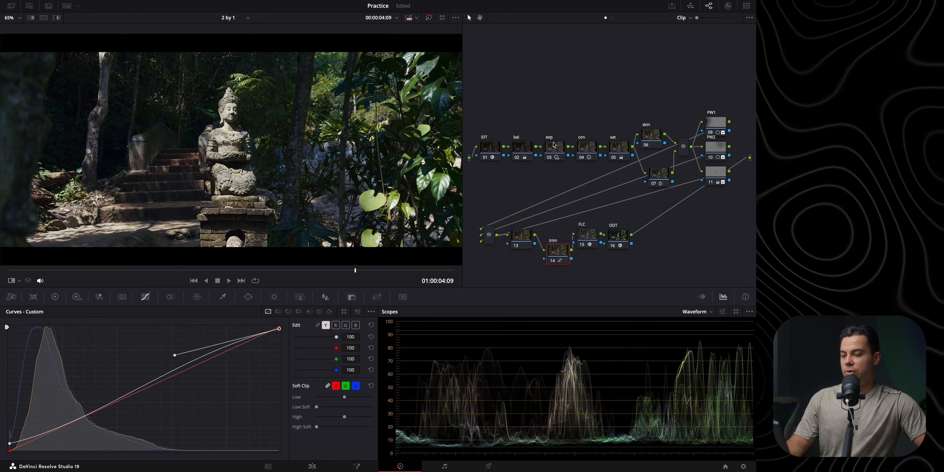
# Set the Global exposure of the exp node's HDR wheels to 2.00.
pyautogui.click(552, 150)
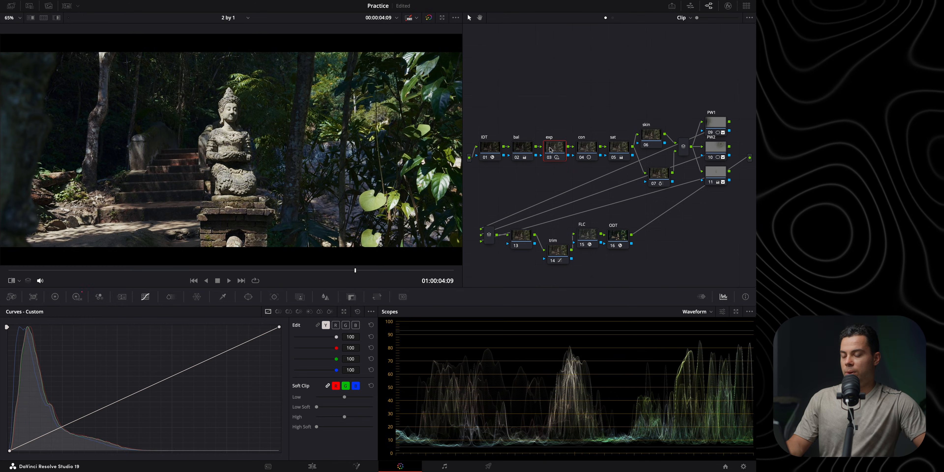
pyautogui.click(77, 297)
pyautogui.write('2')
pyautogui.press('Return')
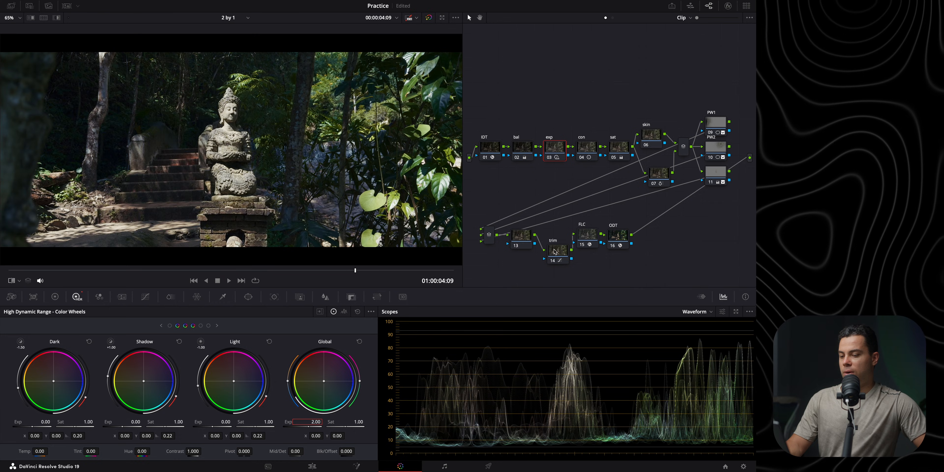
# Return the trim node's luminance white point to maximum and lower its handle to soften the highlight bow.
pyautogui.click(555, 253)
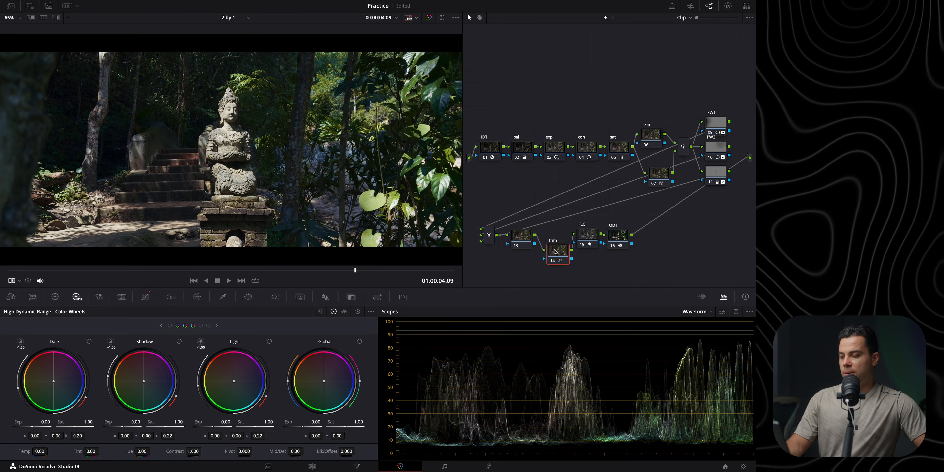
pyautogui.click(146, 296)
pyautogui.moveTo(175, 356); pyautogui.dragTo(172, 364)
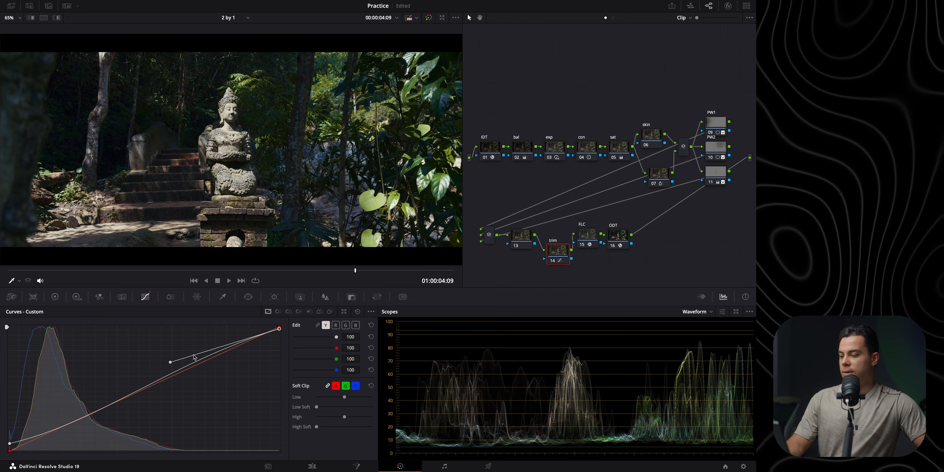
pyautogui.moveTo(276, 330); pyautogui.dragTo(272, 328)
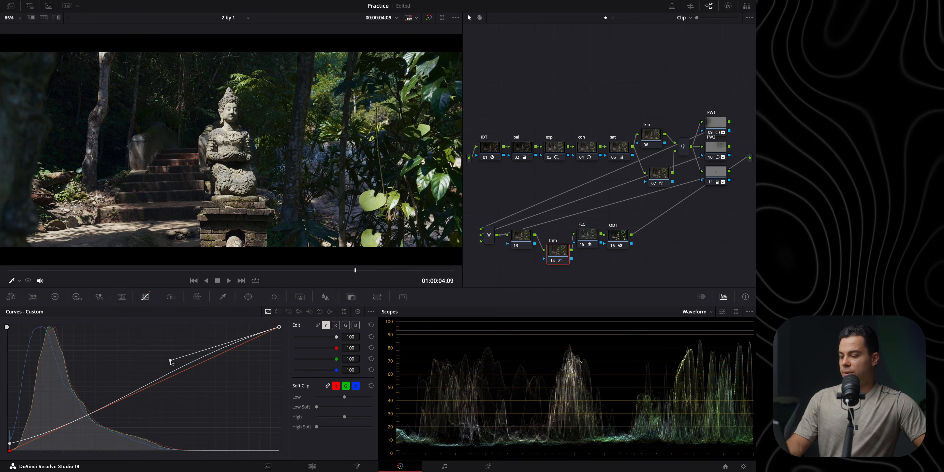
# Nudge the trim node's luminance highlight handle up slightly and compare the result with the reference still.
pyautogui.moveTo(169, 362); pyautogui.dragTo(169, 361)
pyautogui.press('super+w')
pyautogui.press('super+w')
pyautogui.press('super+w')
pyautogui.press('super+w')
pyautogui.press('super+w')
pyautogui.press('super+w')
pyautogui.scroll(5, 284, 149)
pyautogui.press('super+w')
pyautogui.press('super+w')
pyautogui.press('super+w')
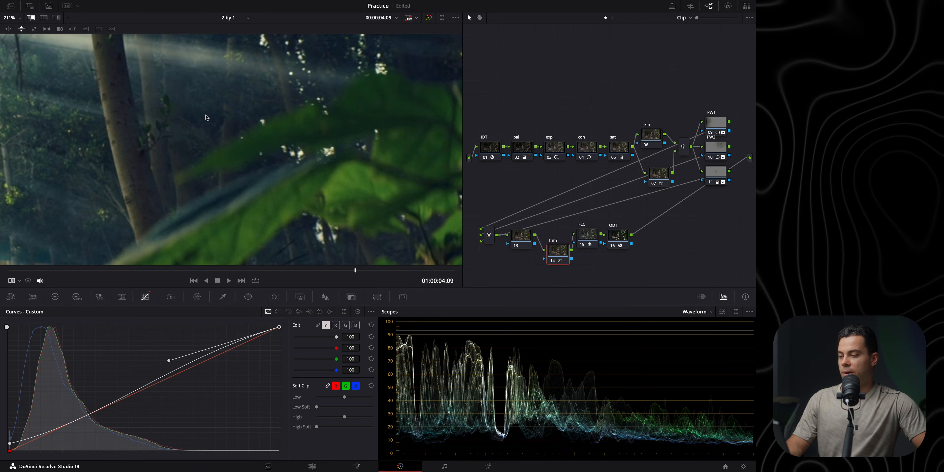
# Examine the reference still's dark foliage and tree shadows up close against the same tones in the graded clip.
pyautogui.scroll(-5, 215, 150)
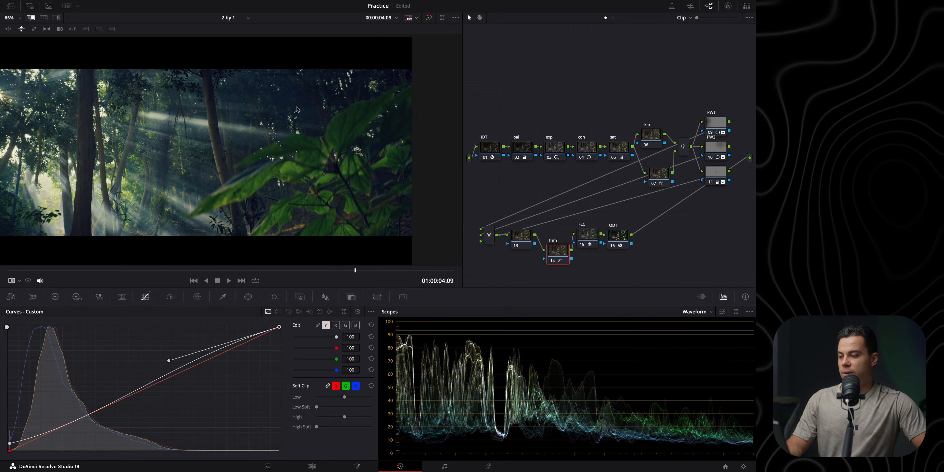
pyautogui.scroll(5, 302, 116)
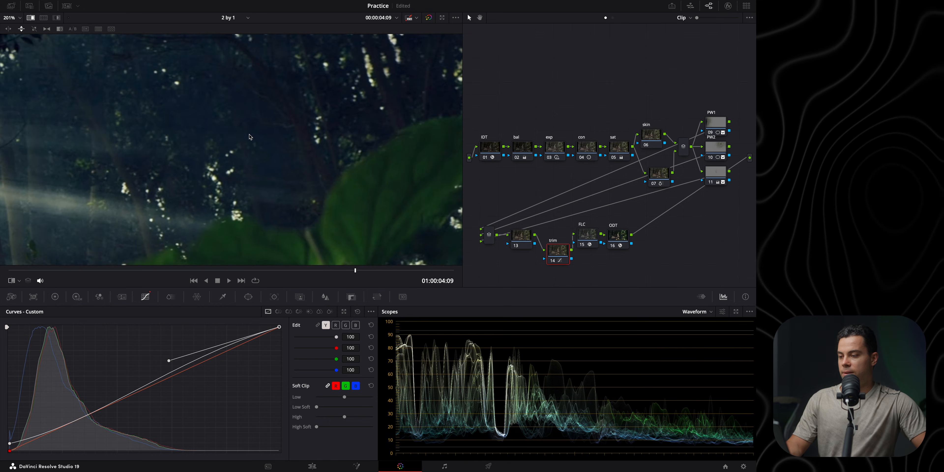
pyautogui.press('super+w')
pyautogui.moveTo(162, 158); pyautogui.dragTo(318, 124)
pyautogui.press('super+w')
pyautogui.press('super+w')
pyautogui.hotkey('shift', 'z')
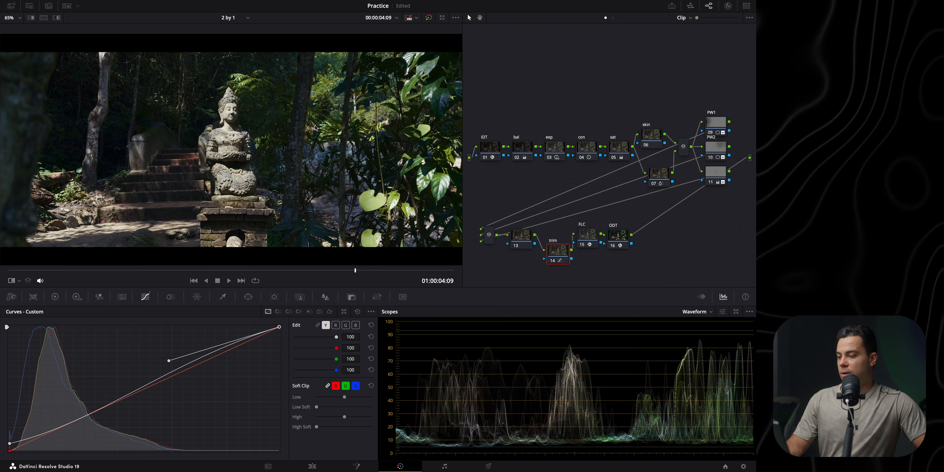
# Set the Split Tone pivot of the FLC node's Film Look Creator to 0.800 and compare with the reference still.
pyautogui.click(581, 233)
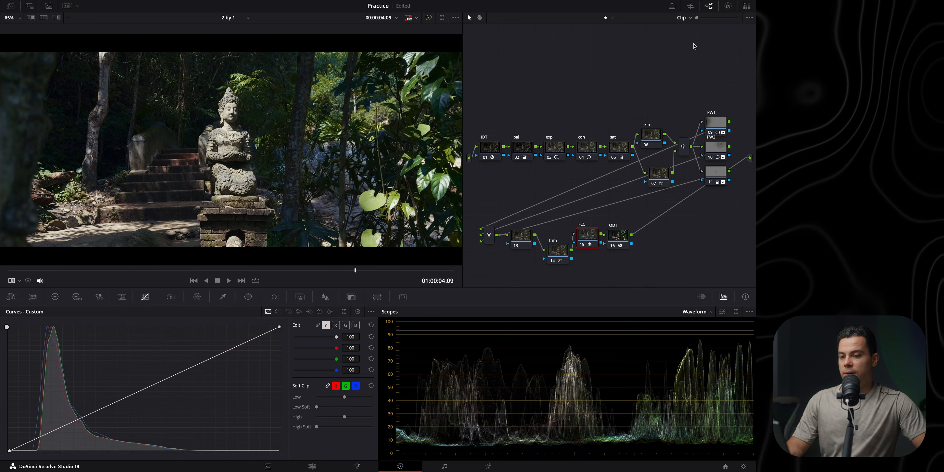
pyautogui.click(728, 5)
pyautogui.moveTo(659, 118); pyautogui.dragTo(698, 133)
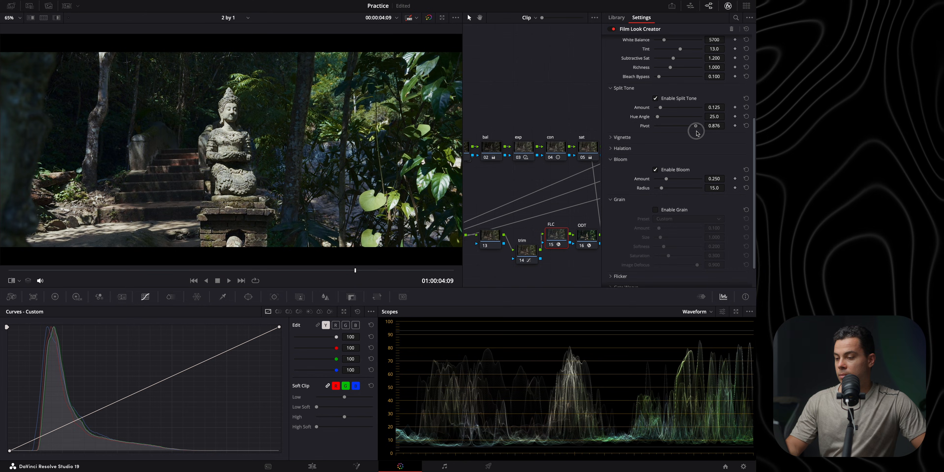
pyautogui.press('super+w')
pyautogui.press('super+w')
pyautogui.press('super+w')
pyautogui.press('super+w')
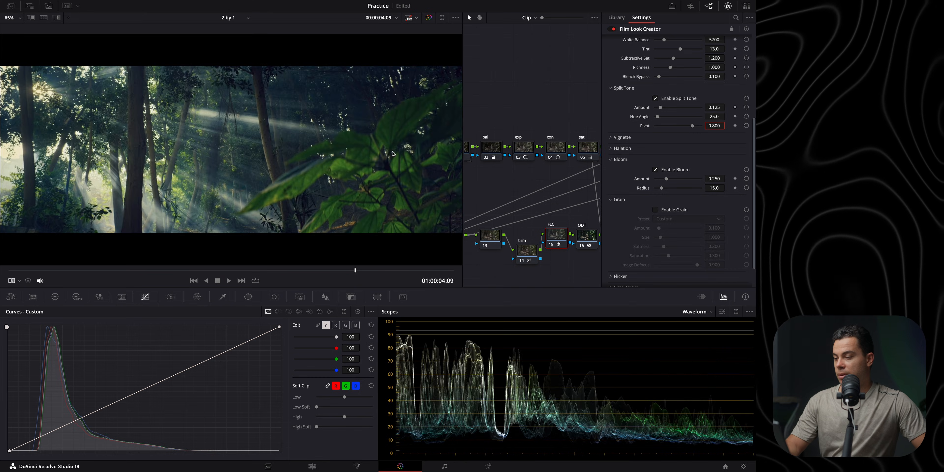
pyautogui.press('super+w')
pyautogui.press('super+w')
pyautogui.press('super+w')
pyautogui.press('super+w')
pyautogui.press('super+w')
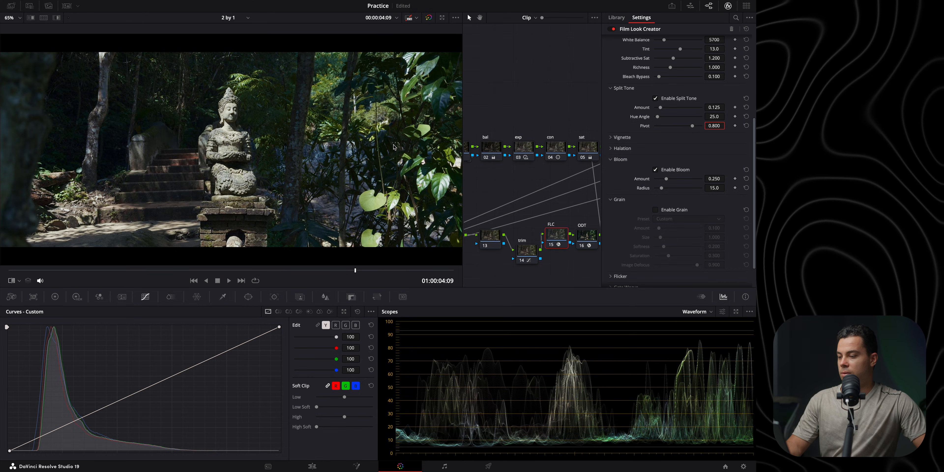
# Compare the shadow tint of the reference still and the graded clip at high magnification, and close the effect settings.
pyautogui.press('super+w')
pyautogui.press('super+w')
pyautogui.press('super+w')
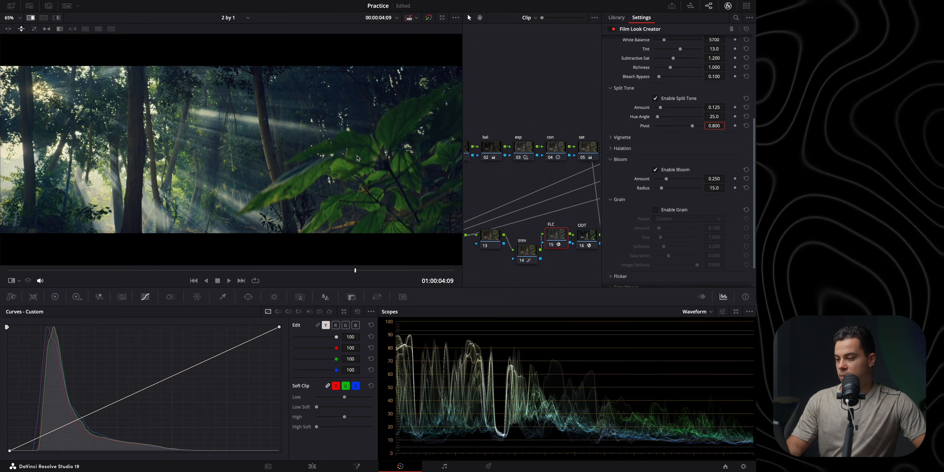
pyautogui.scroll(6, 304, 151)
pyautogui.press('super+w')
pyautogui.press('super+w')
pyautogui.press('super+w')
pyautogui.press('super+w')
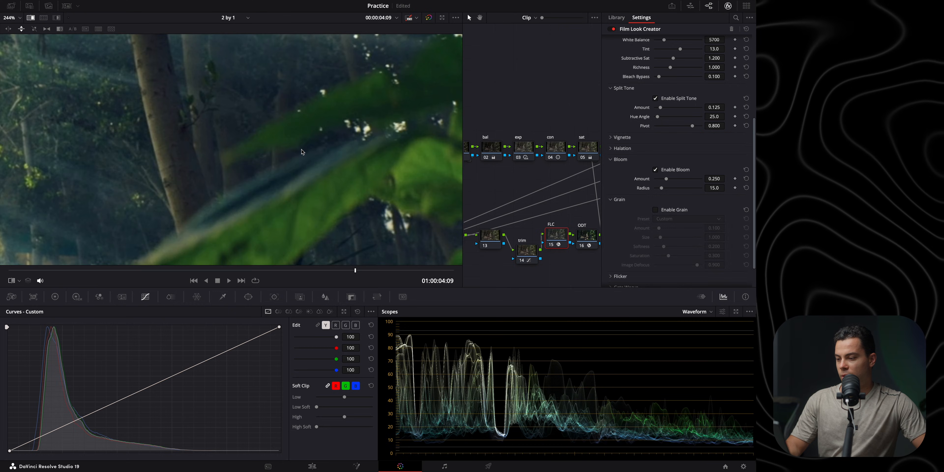
pyautogui.press('super+w')
pyautogui.press('super+w')
pyautogui.press('super+w')
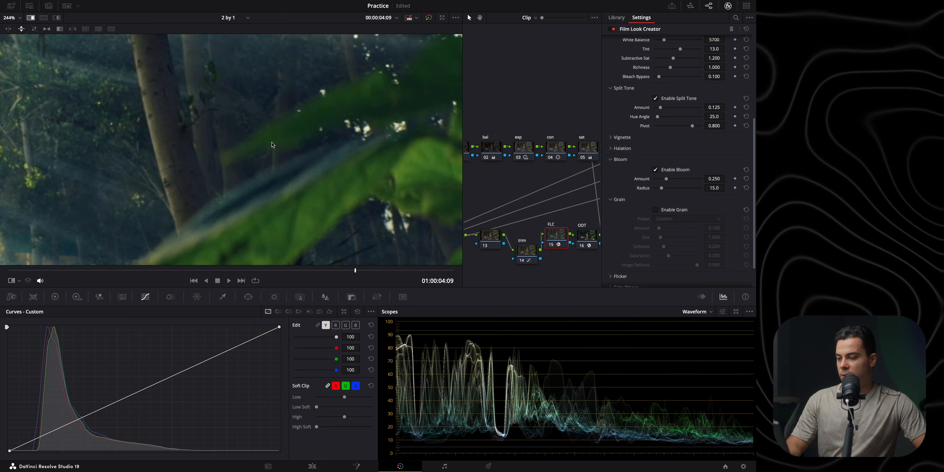
pyautogui.press('super+w')
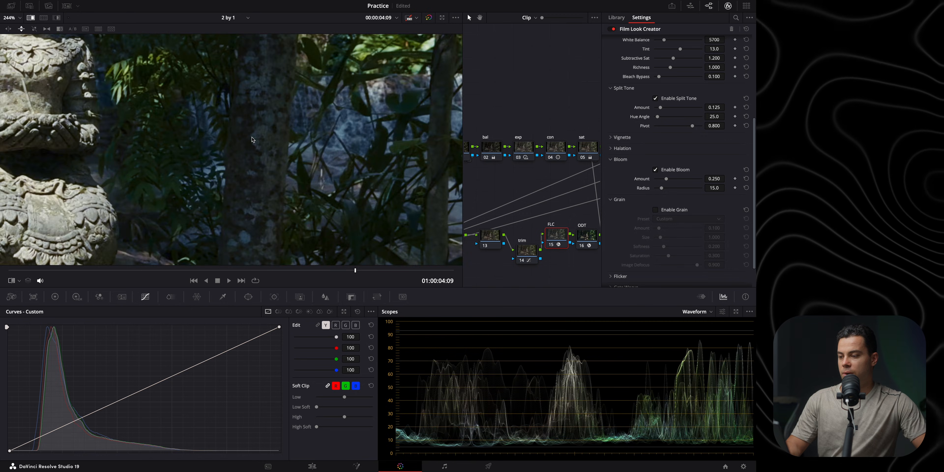
pyautogui.press('super+w')
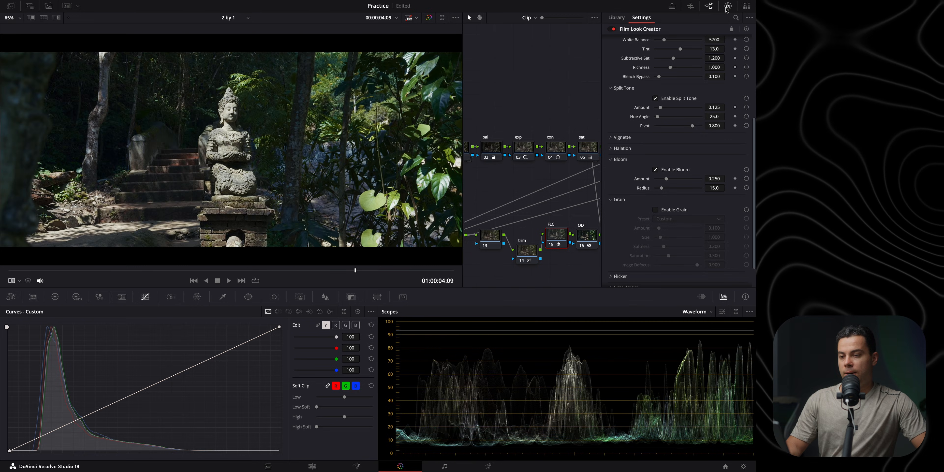
pyautogui.click(728, 6)
pyautogui.moveTo(242, 112); pyautogui.dragTo(272, 118)
pyautogui.hotkey('shift', 'z')
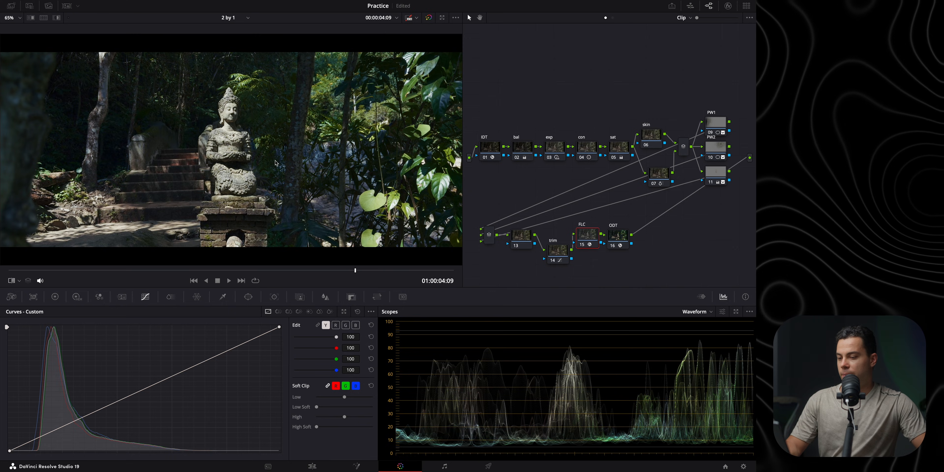
# On node 13, set primary Gain green to 0.99 and blue to 0.95, set Gamma blue to 0.01, and check against the reference.
pyautogui.moveTo(517, 239); pyautogui.dragTo(517, 218)
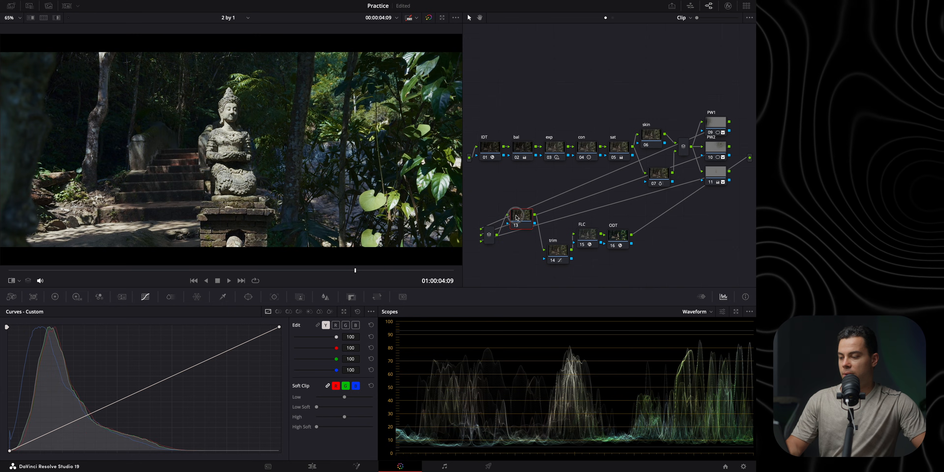
pyautogui.click(55, 297)
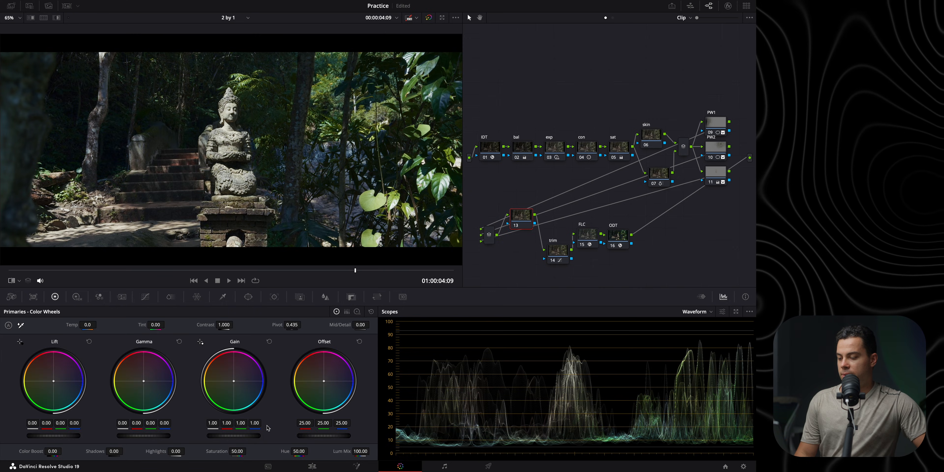
pyautogui.moveTo(256, 424); pyautogui.dragTo(247, 426)
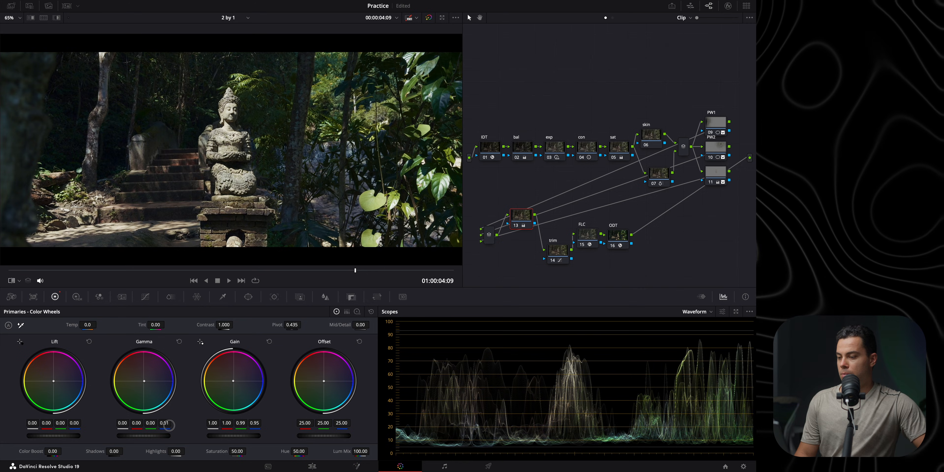
pyautogui.press('super+w')
pyautogui.press('super+w')
pyautogui.press('super+w')
pyautogui.press('super+w')
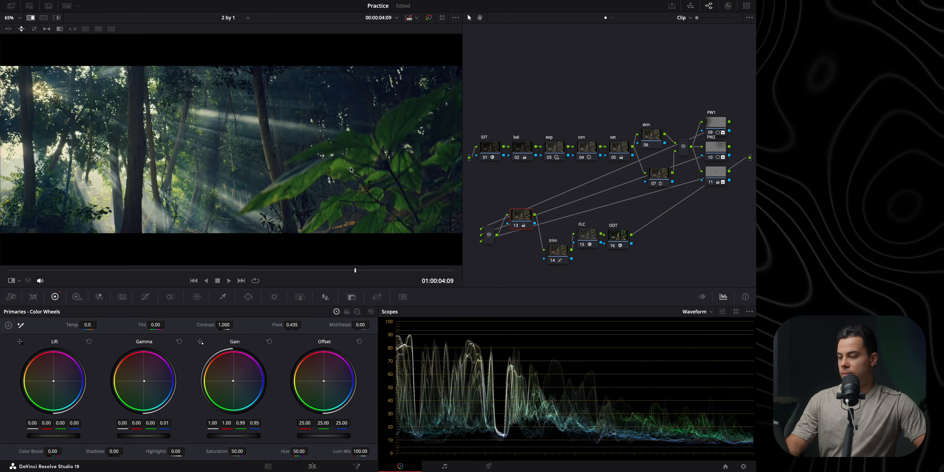
pyautogui.press('super+w')
pyautogui.press('super+w')
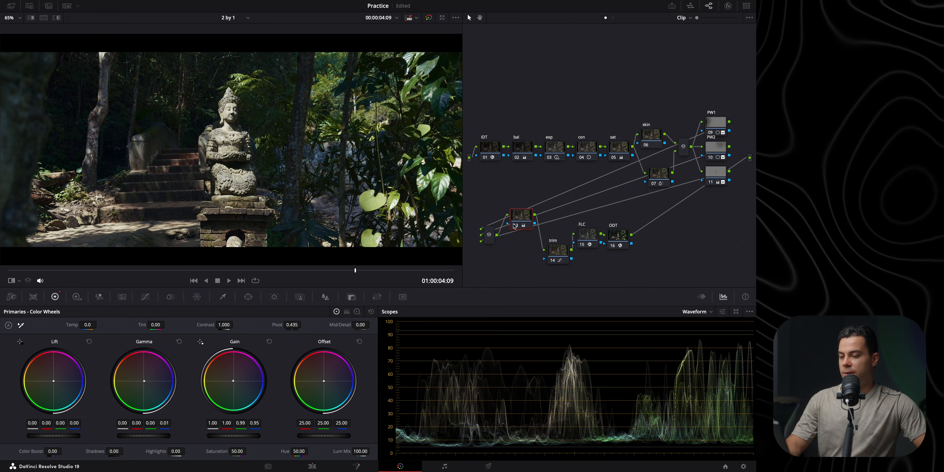
# Reduce node 13's Key Output gain to 0.650 while checking against the wiped reference still, and tidy its position in the node graph.
pyautogui.click(352, 298)
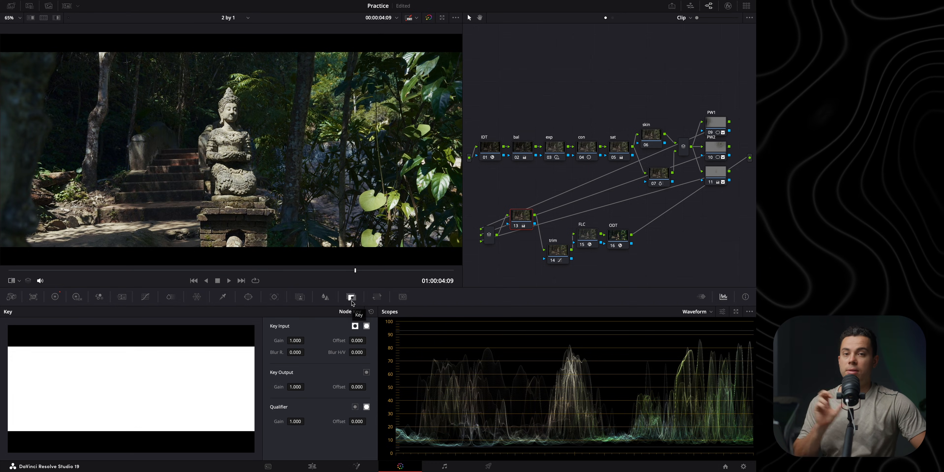
pyautogui.moveTo(292, 388); pyautogui.dragTo(284, 387)
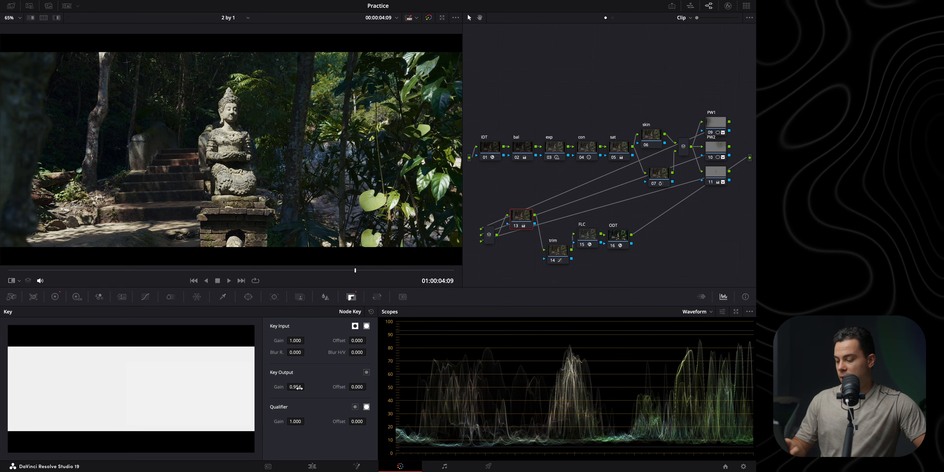
pyautogui.hotkey('ctrl', 'w')
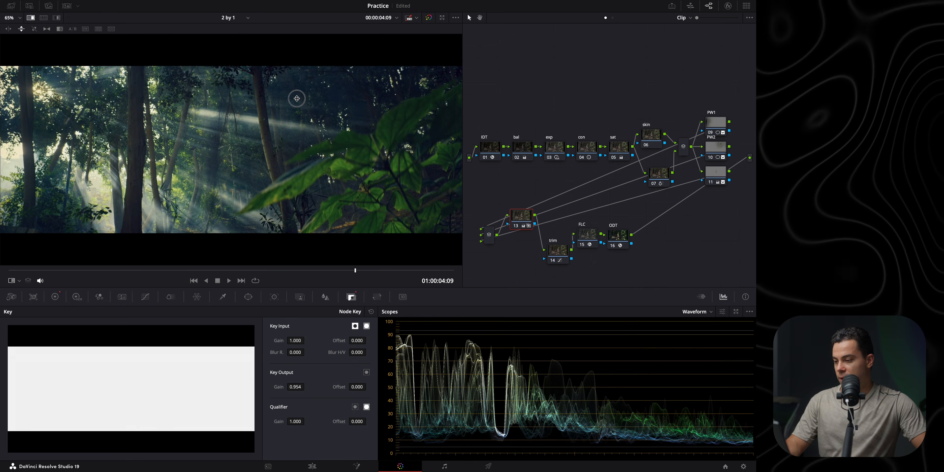
pyautogui.click(7, 29)
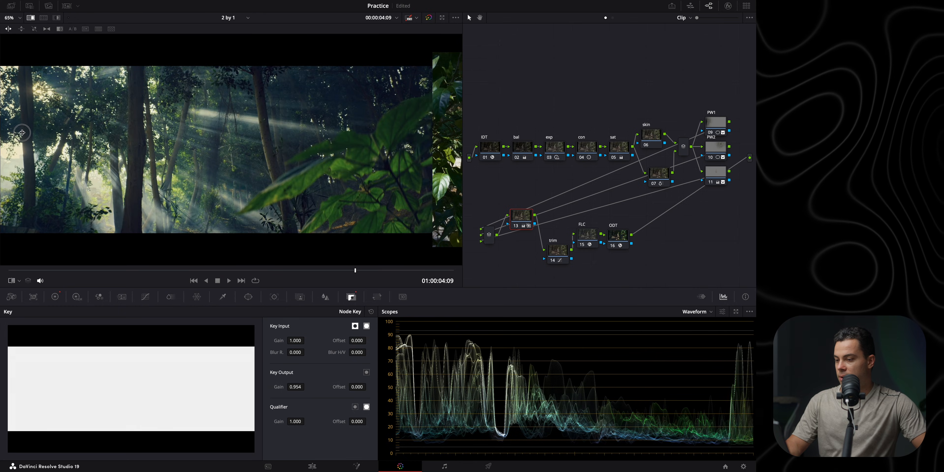
pyautogui.moveTo(295, 387); pyautogui.dragTo(231, 395)
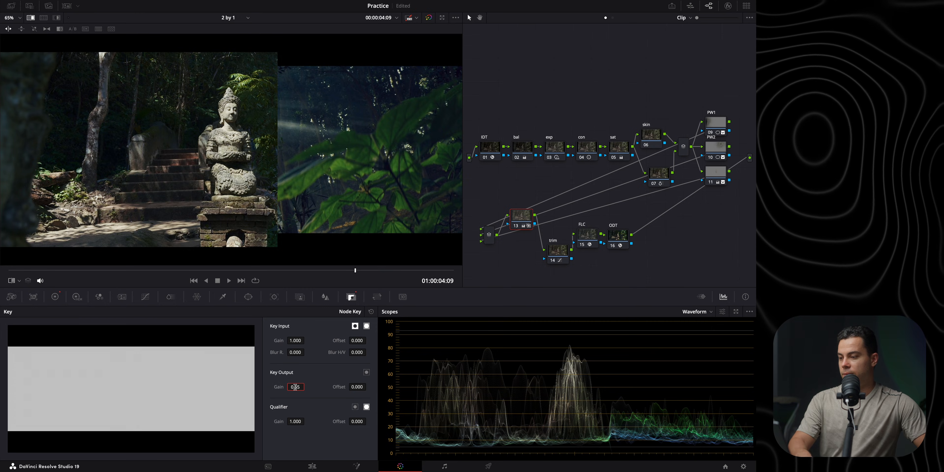
pyautogui.press('Return')
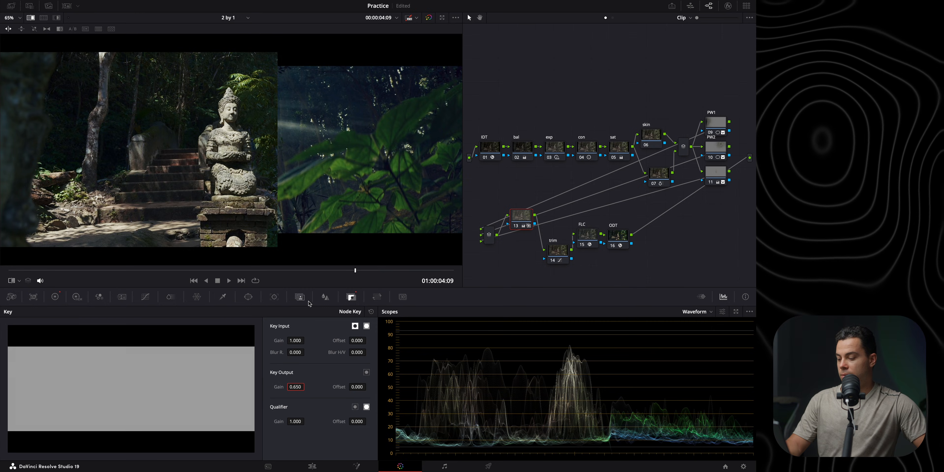
pyautogui.press('super+w')
pyautogui.moveTo(520, 215); pyautogui.dragTo(519, 220)
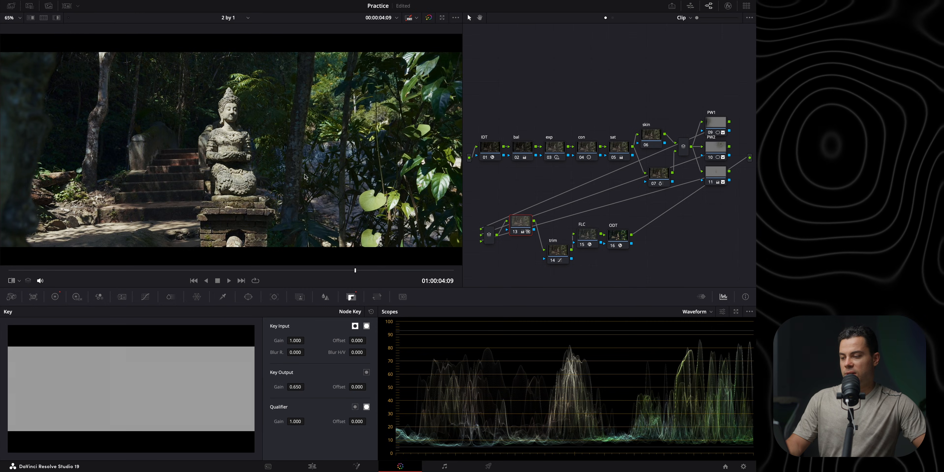
pyautogui.scroll(5, 304, 177)
pyautogui.moveTo(454, 176); pyautogui.dragTo(331, 166)
pyautogui.hotkey('shift', 'z')
# Add a serial node between FLC and ODT and set its Log Wheels Shadow to red -0.01 and blue 0.01.
pyautogui.moveTo(582, 238)
pyautogui.mouseDown()
pyautogui.moveTo(560, 251)
pyautogui.moveTo(544, 239)
pyautogui.moveTo(575, 241)
pyautogui.mouseUp()
pyautogui.hotkey('alt', 's')
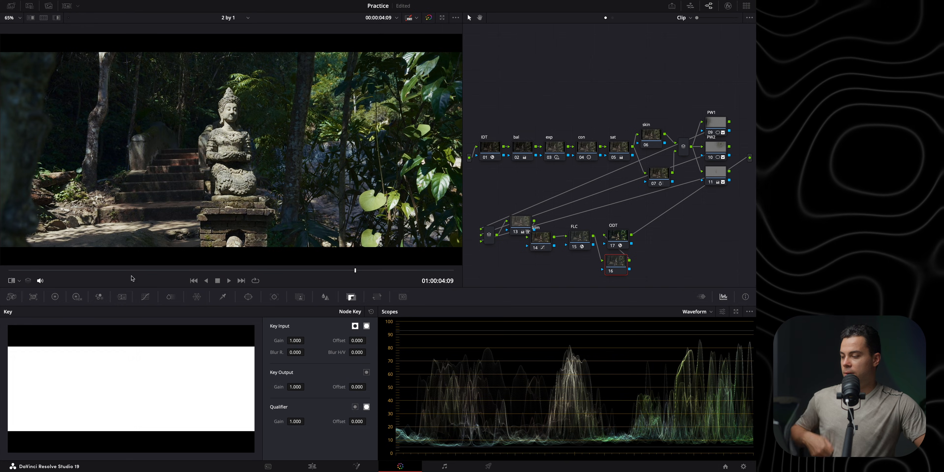
pyautogui.click(55, 297)
pyautogui.click(357, 313)
pyautogui.moveTo(35, 424); pyautogui.dragTo(36, 424)
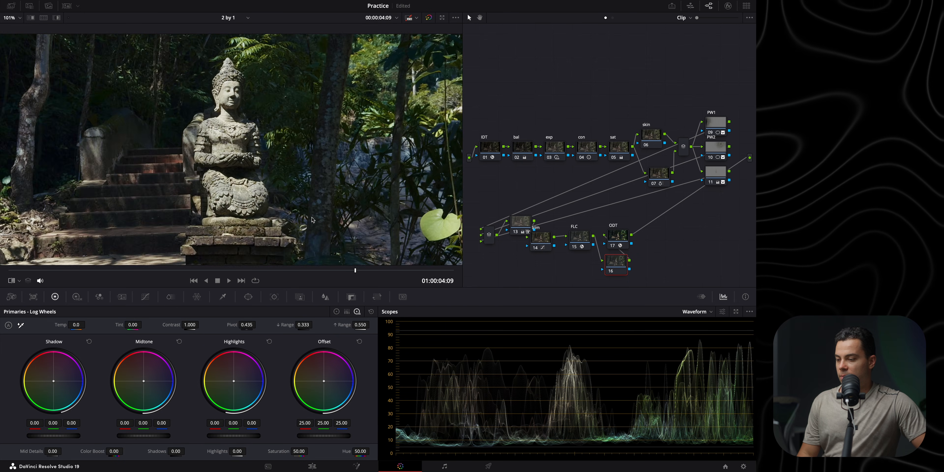
pyautogui.scroll(5, 312, 219)
pyautogui.moveTo(34, 424); pyautogui.dragTo(51, 423)
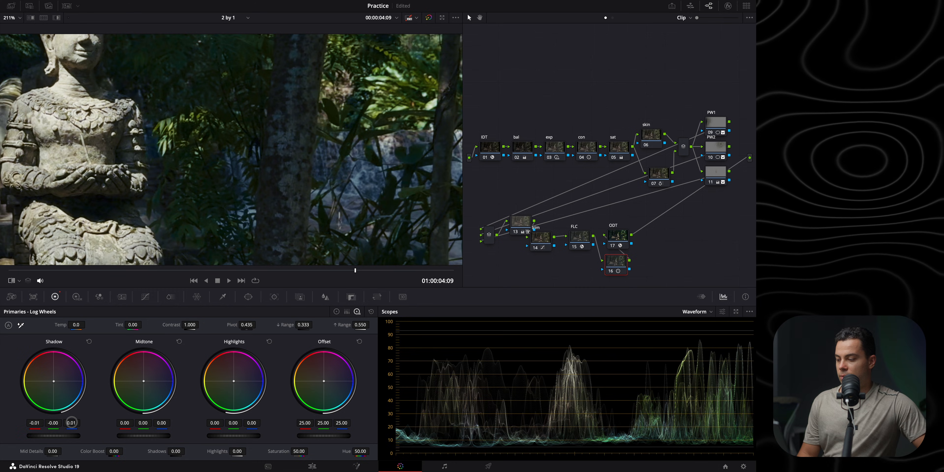
pyautogui.hotkey('shift', 'z')
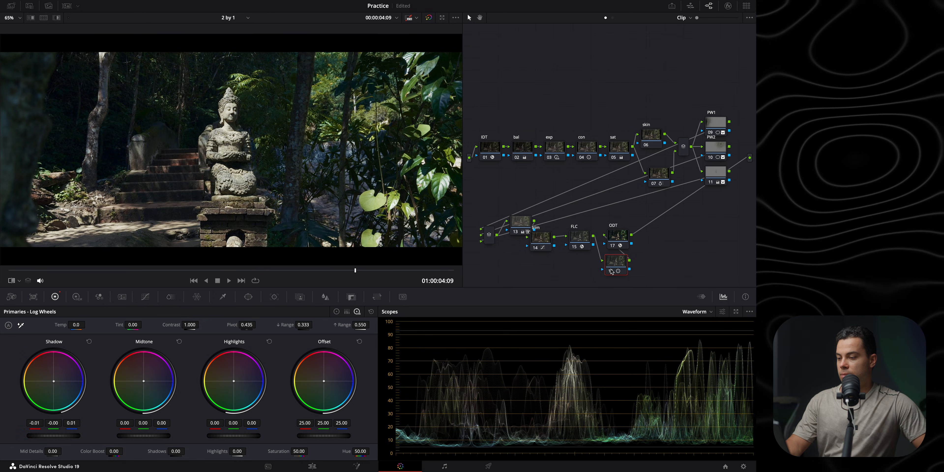
# Turn the new shadow-tint node off and on to examine its effect on the clip's dark areas up close.
pyautogui.scroll(6, 269, 137)
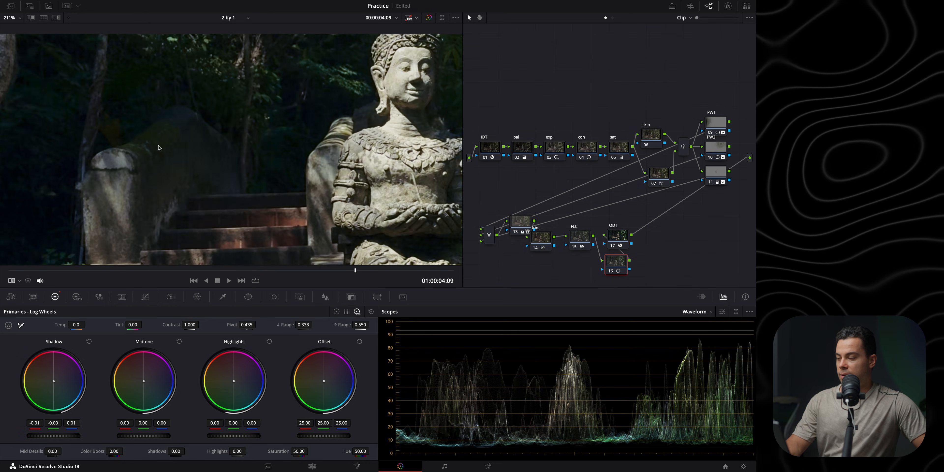
pyautogui.click(610, 271)
pyautogui.click(610, 272)
pyautogui.click(610, 271)
pyautogui.click(610, 271)
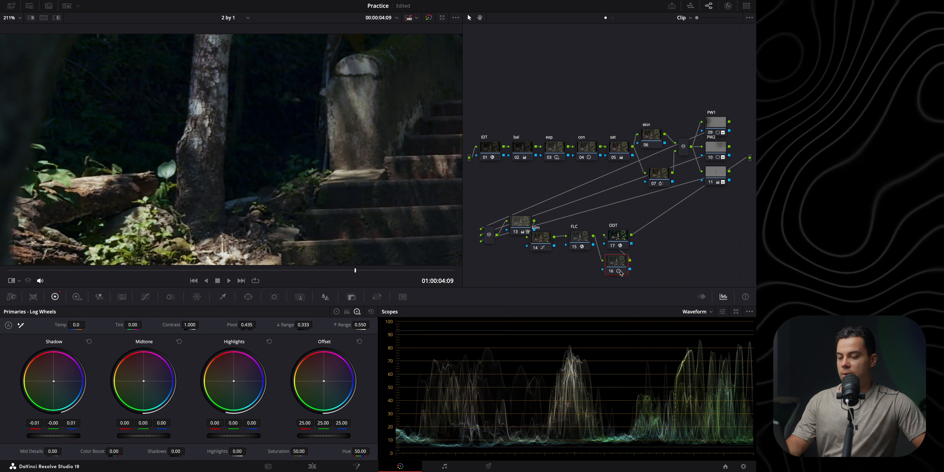
pyautogui.click(611, 272)
pyautogui.click(611, 272)
# Compare the full graded frame with the forest reference still.
pyautogui.hotkey('shift', 'z')
pyautogui.press('super+w')
pyautogui.press('super+w')
pyautogui.press('super+w')
pyautogui.press('super+w')
pyautogui.press('super+w')
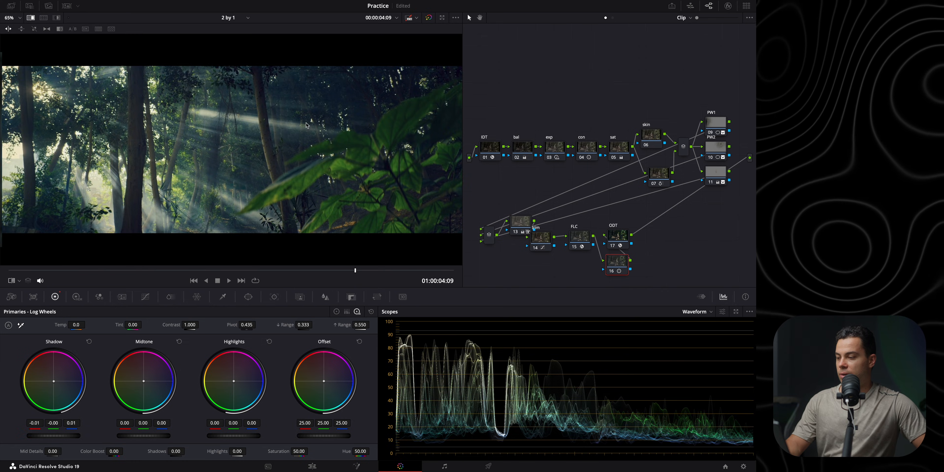
pyautogui.press('super+w')
pyautogui.press('super+w')
pyautogui.press('super+w')
pyautogui.press('super+w')
pyautogui.press('super+w')
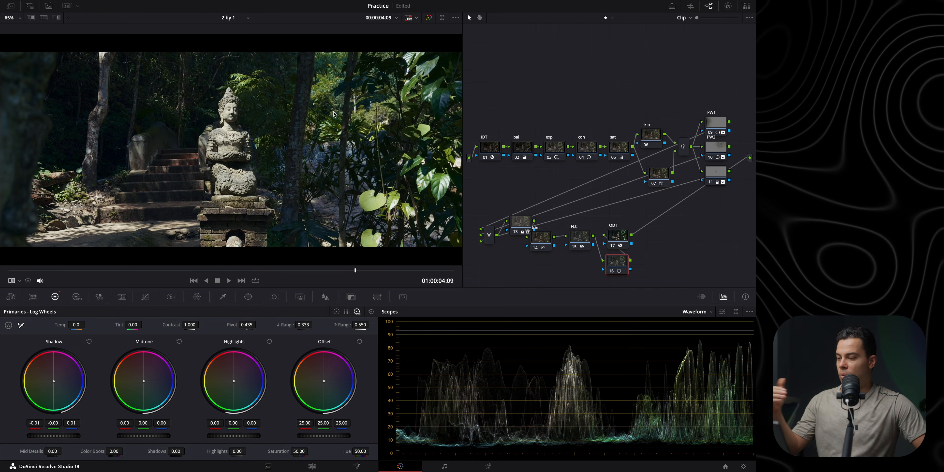
# Raise the shadow handle of the trim node's luminance curve slightly and compare with the reference still.
pyautogui.click(540, 240)
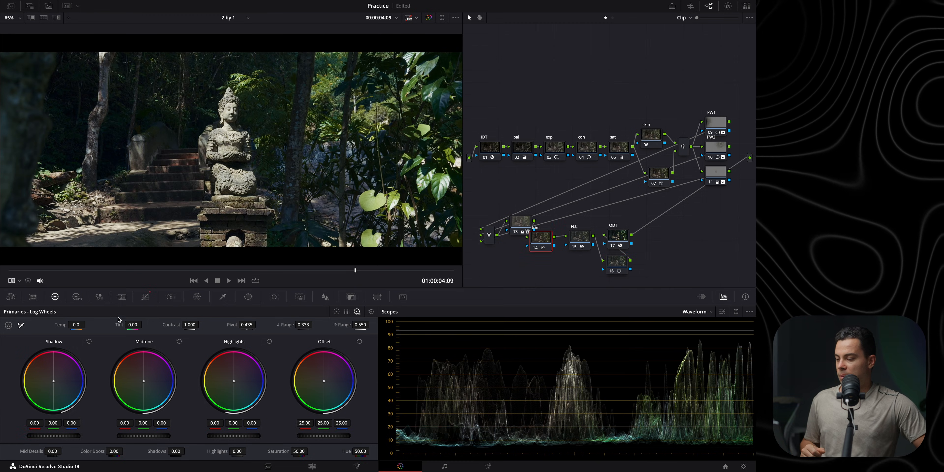
pyautogui.click(145, 297)
pyautogui.click(10, 444)
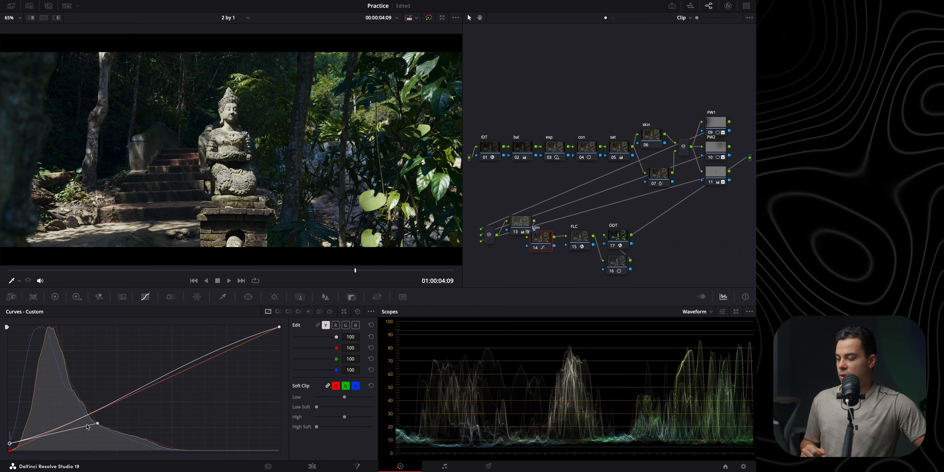
pyautogui.moveTo(97, 424); pyautogui.dragTo(98, 421)
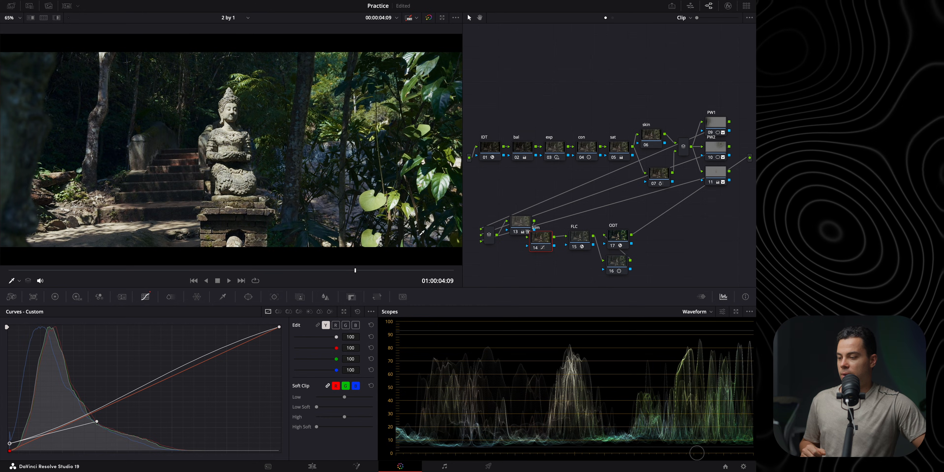
pyautogui.press('super+w')
pyautogui.press('super+w')
pyautogui.press('super+w')
pyautogui.press('super+w')
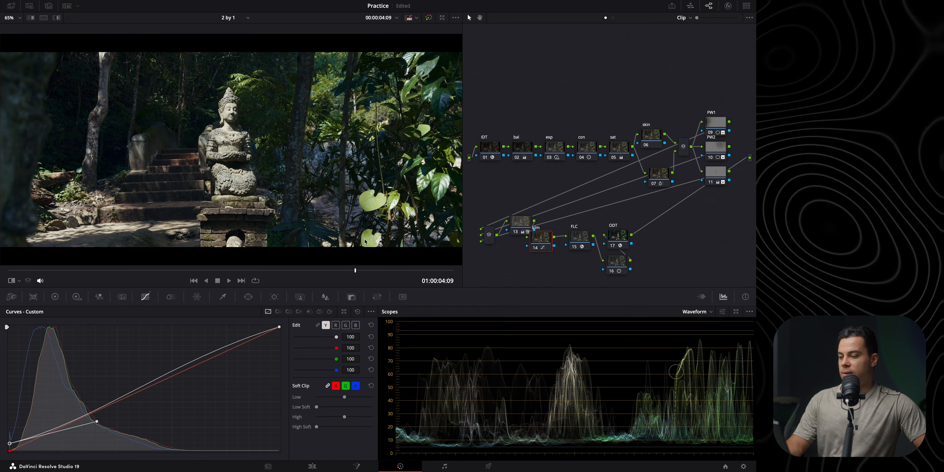
# Play the graded statue clip in full screen.
pyautogui.press('super+f')
pyautogui.press('space')
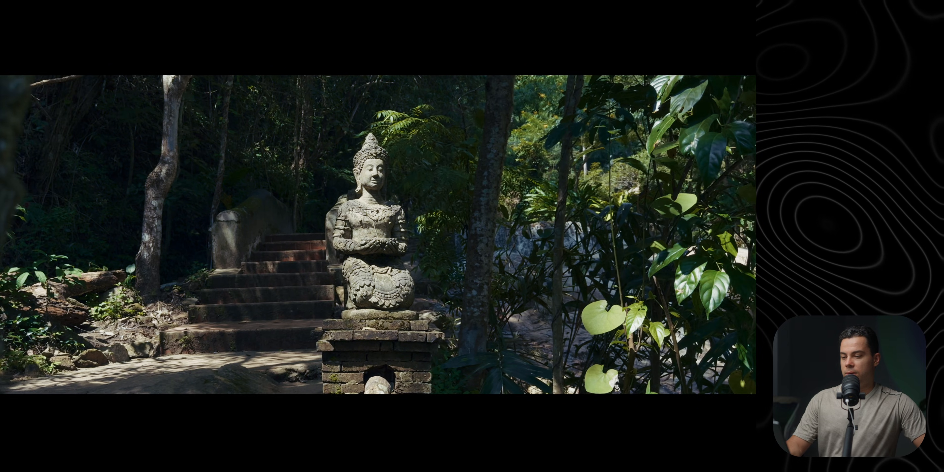